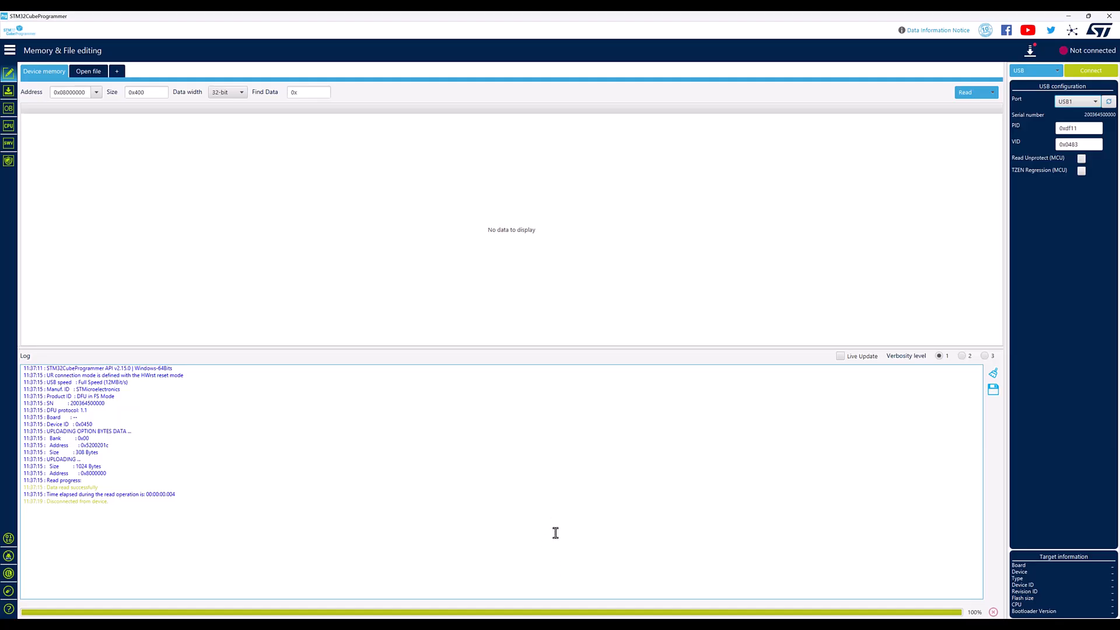
Step: Switch to the browser and return from the MatekH743-bdshot firmware folder to the ArduPilot documentation home page
mouse_move(561, 624)
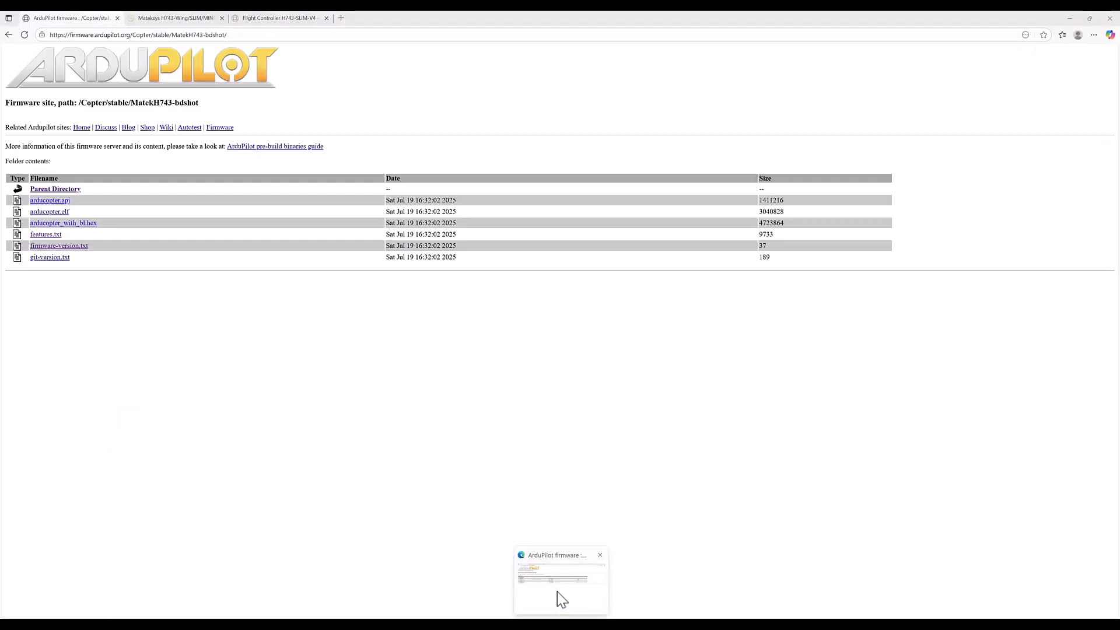
click(557, 592)
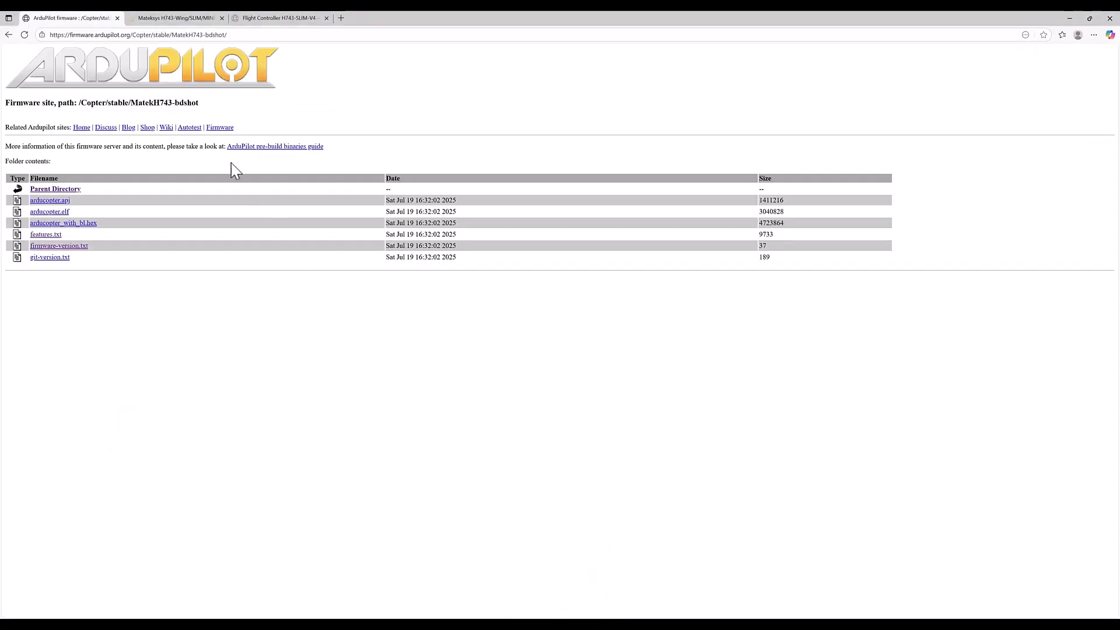
click(7, 35)
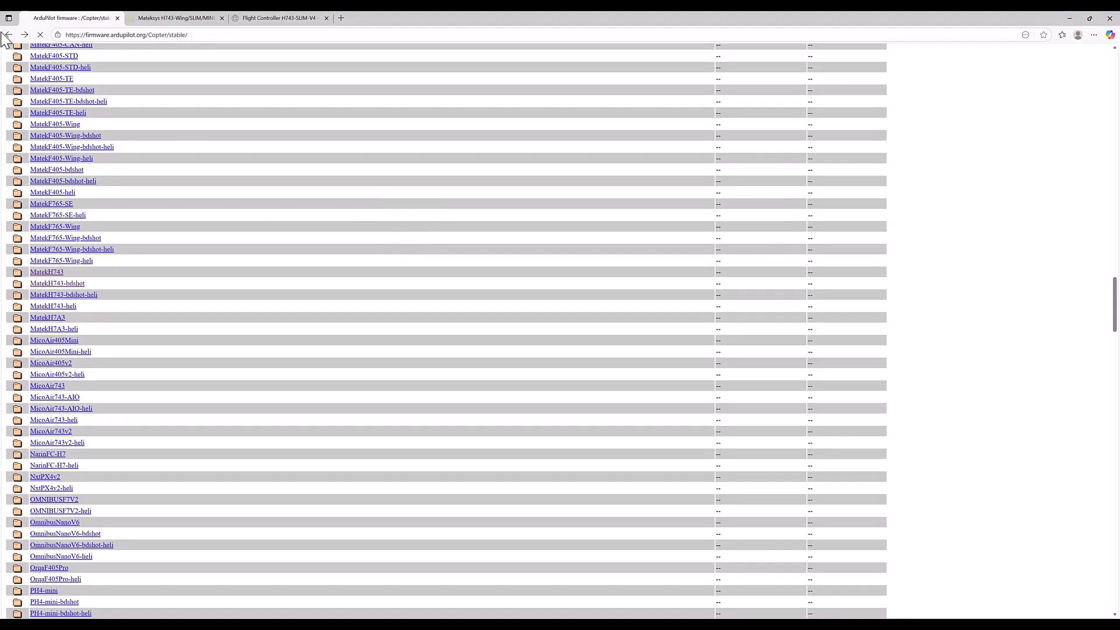
click(7, 35)
click(7, 35)
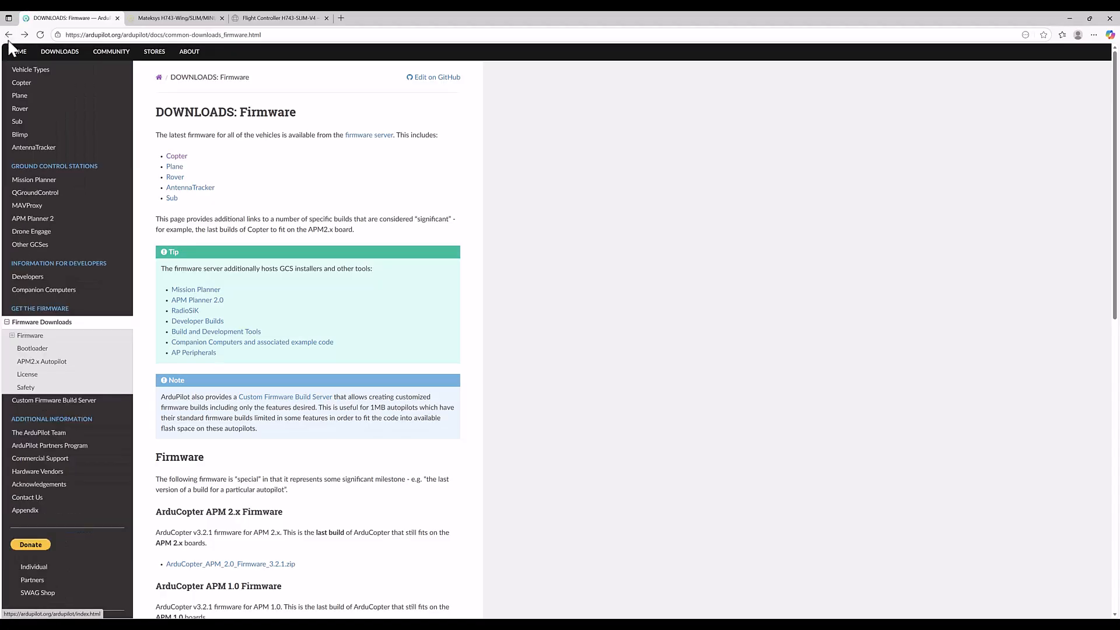
click(11, 50)
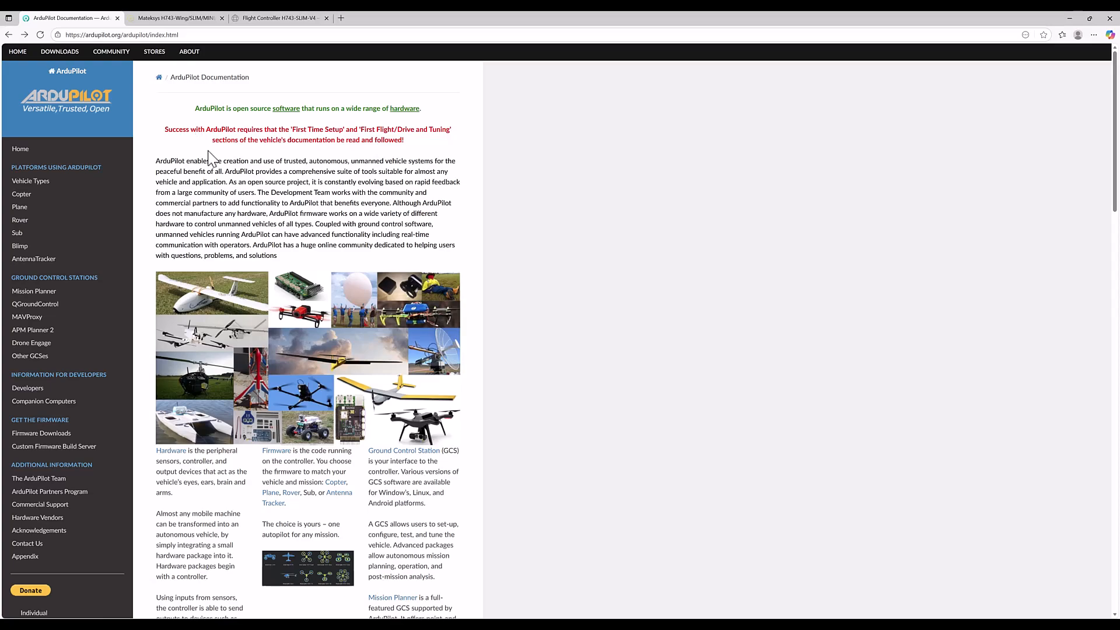
Step: Open the ArduPilot firmware downloads page and go to the stable folder of the Copter firmware
mouse_move(67, 57)
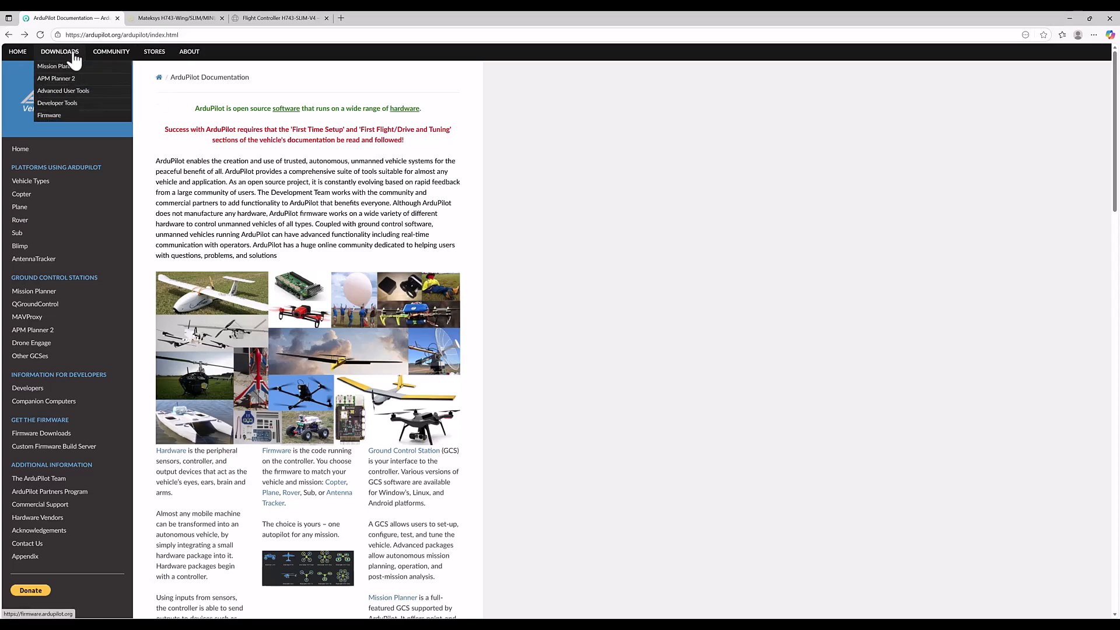
click(50, 116)
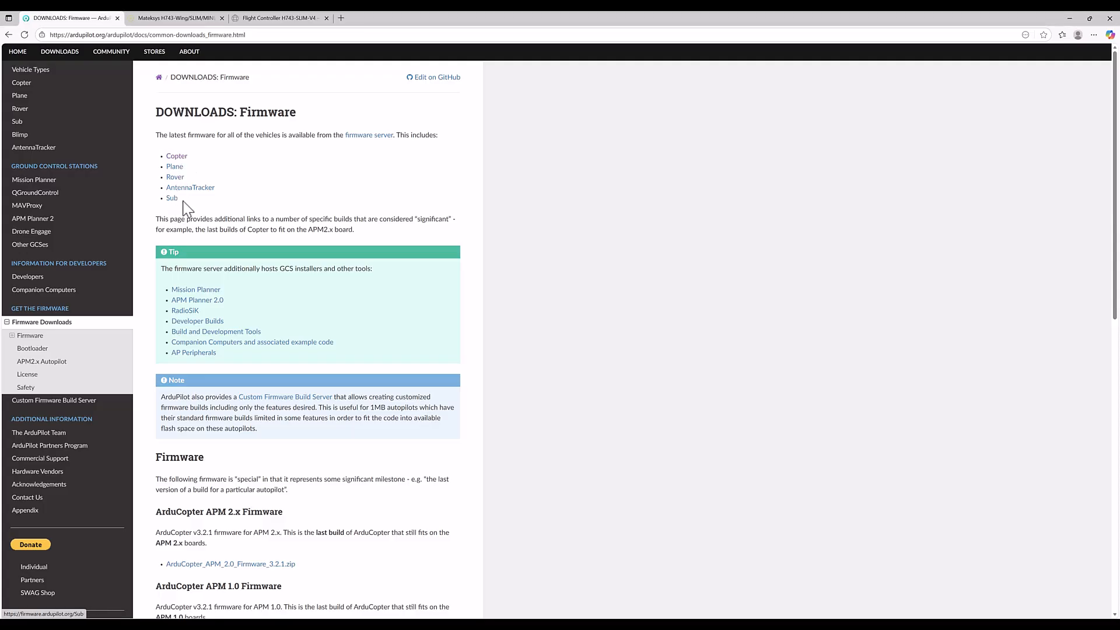
click(177, 156)
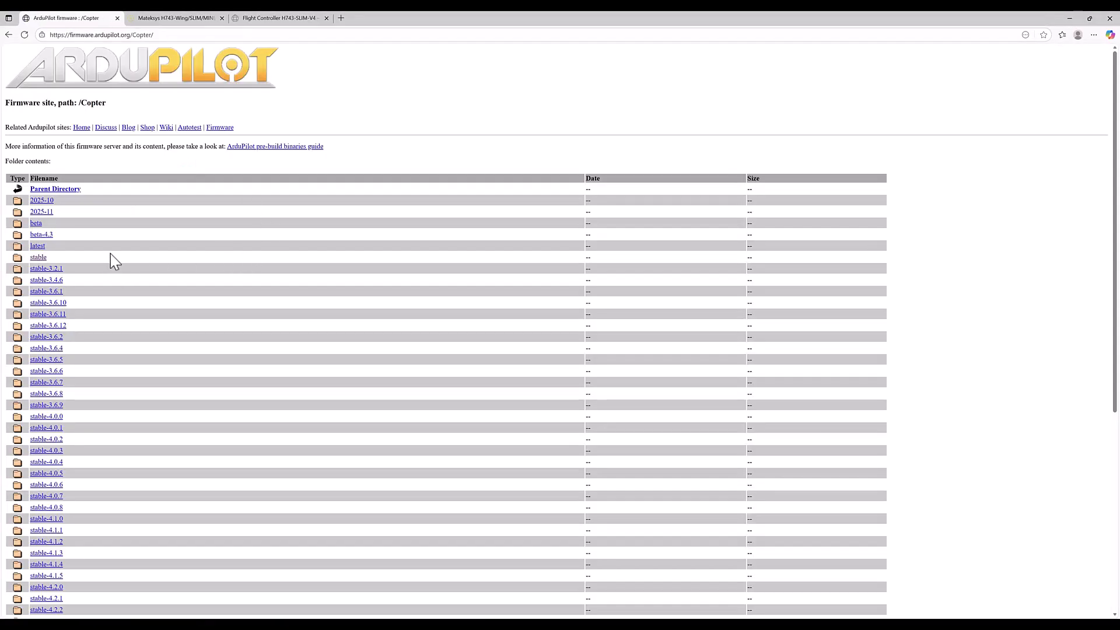
click(39, 257)
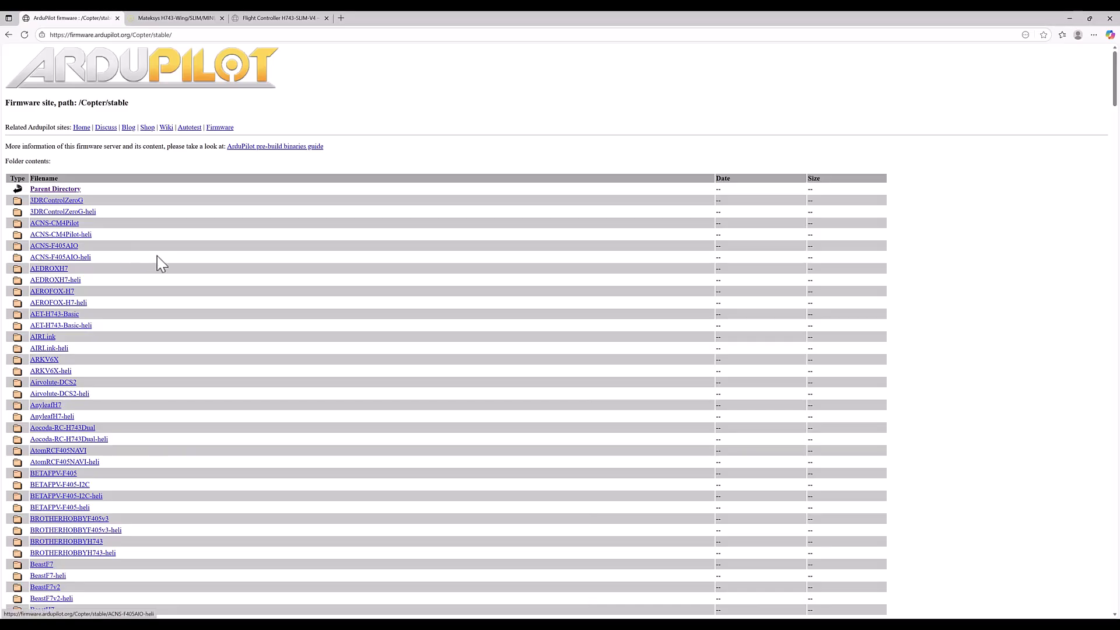
Step: Find the MatekH743-bdshot board in the stable Copter firmware list and open its folder
scroll(161, 262, down, 2)
scroll(163, 266, down, 20)
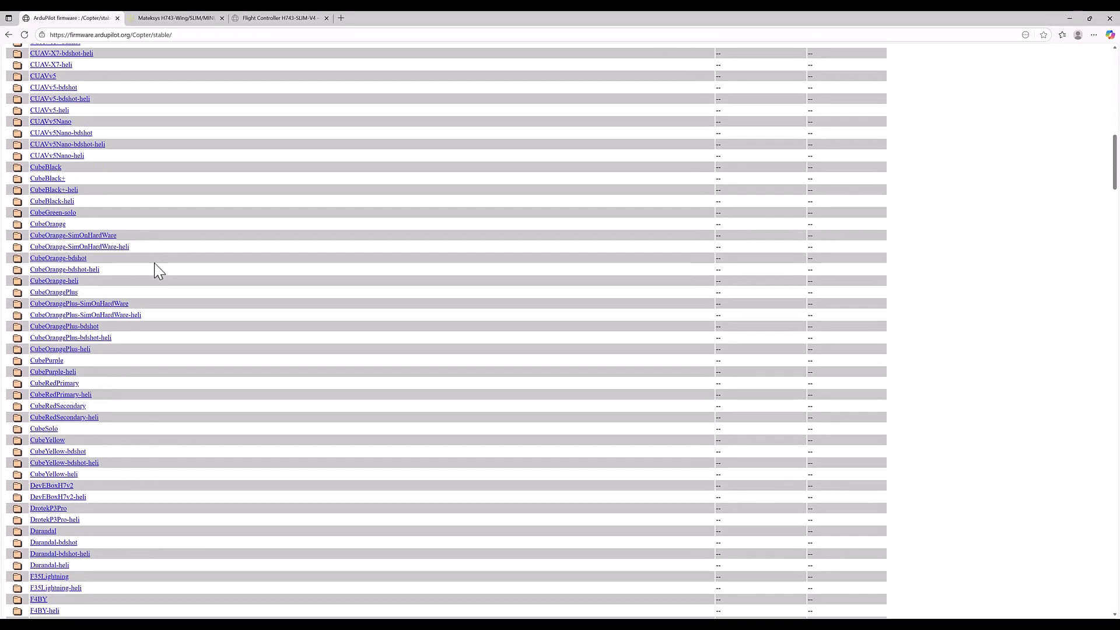
scroll(149, 264, down, 15)
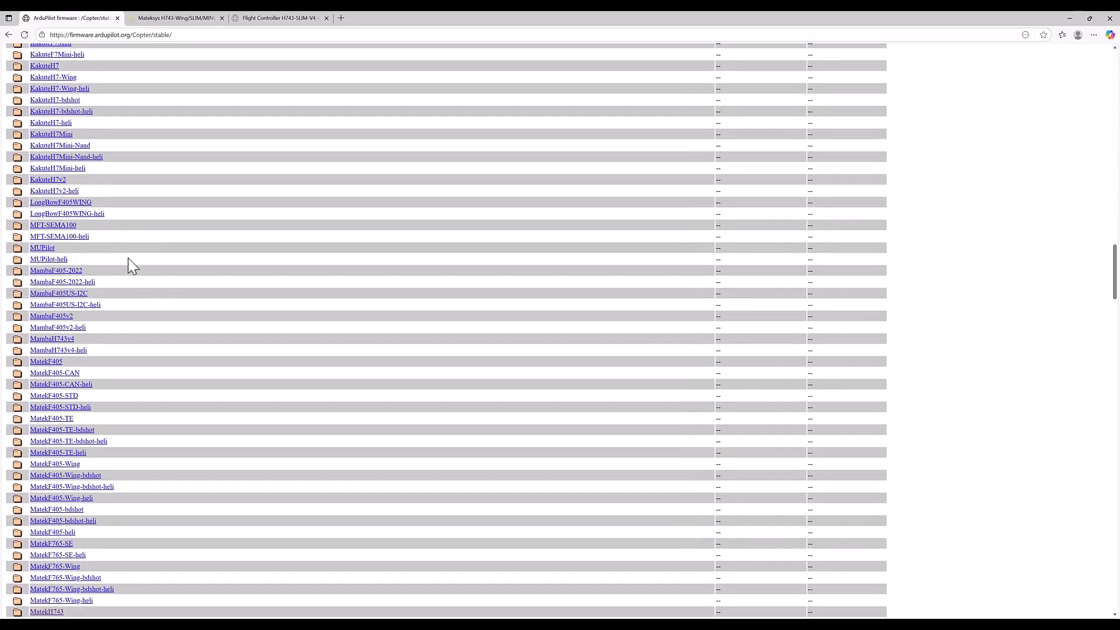
scroll(127, 257, down, 4)
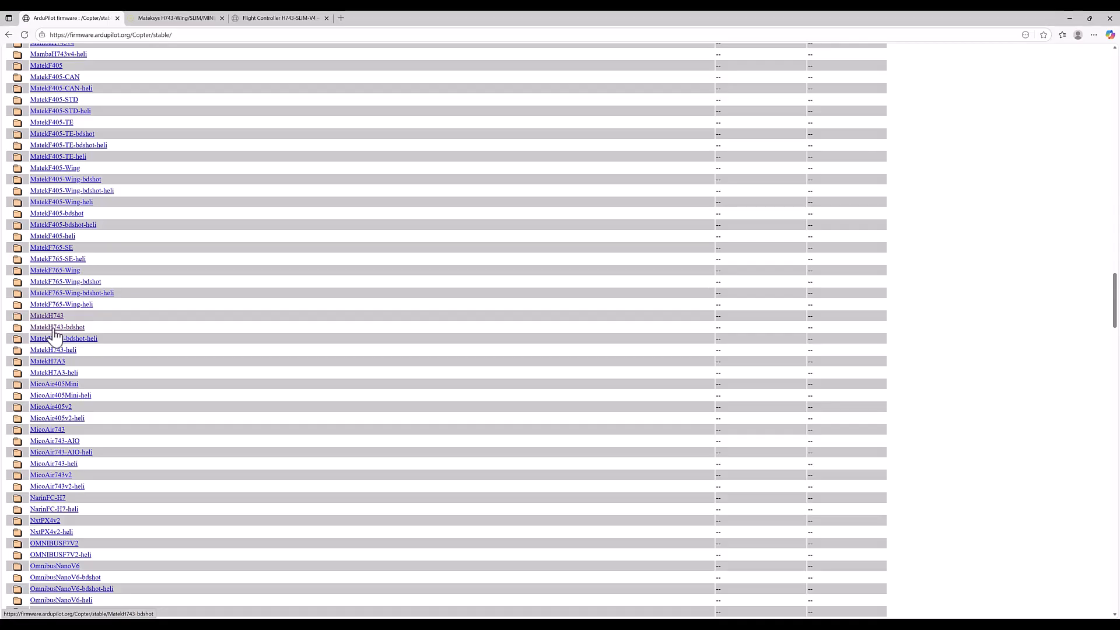
click(51, 327)
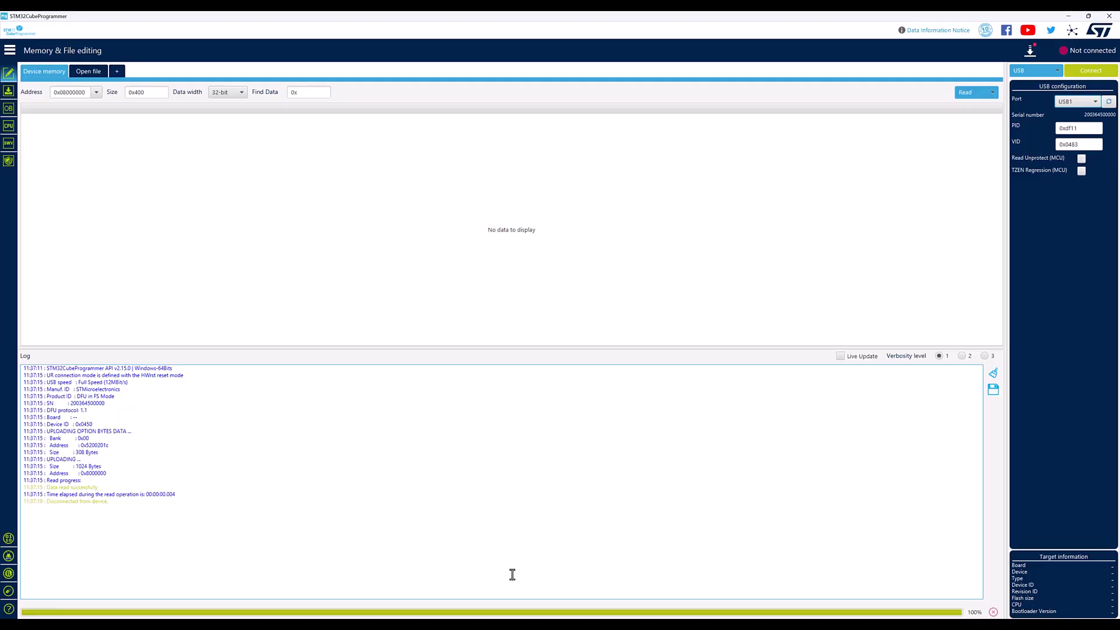
Step: Launch Betaflight Configurator and open its Firmware Flasher
key(super)
text(be)
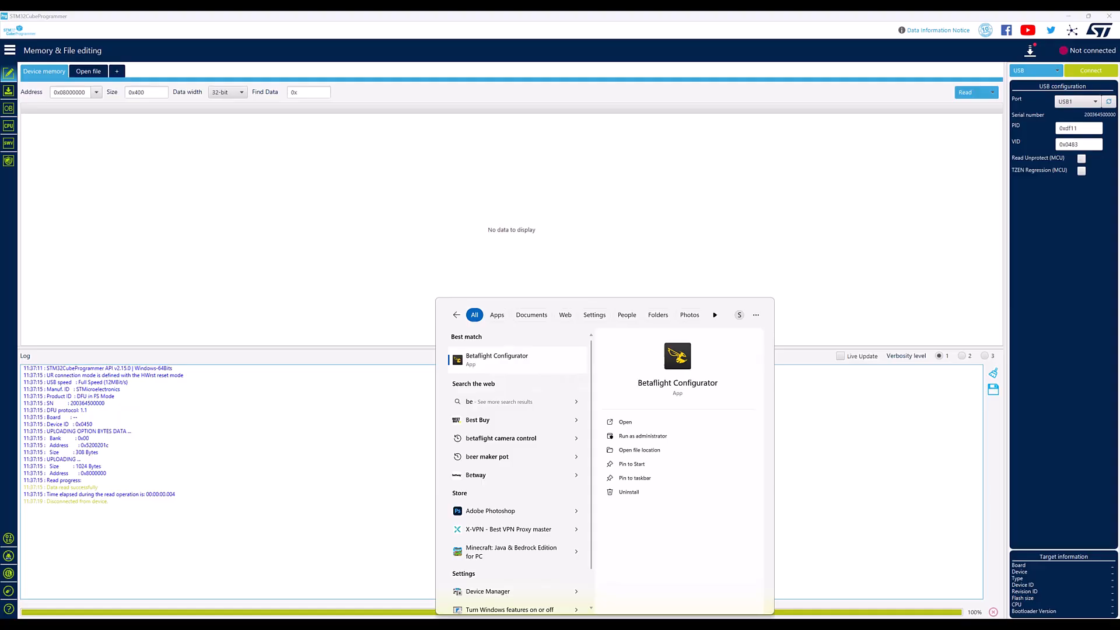
click(498, 362)
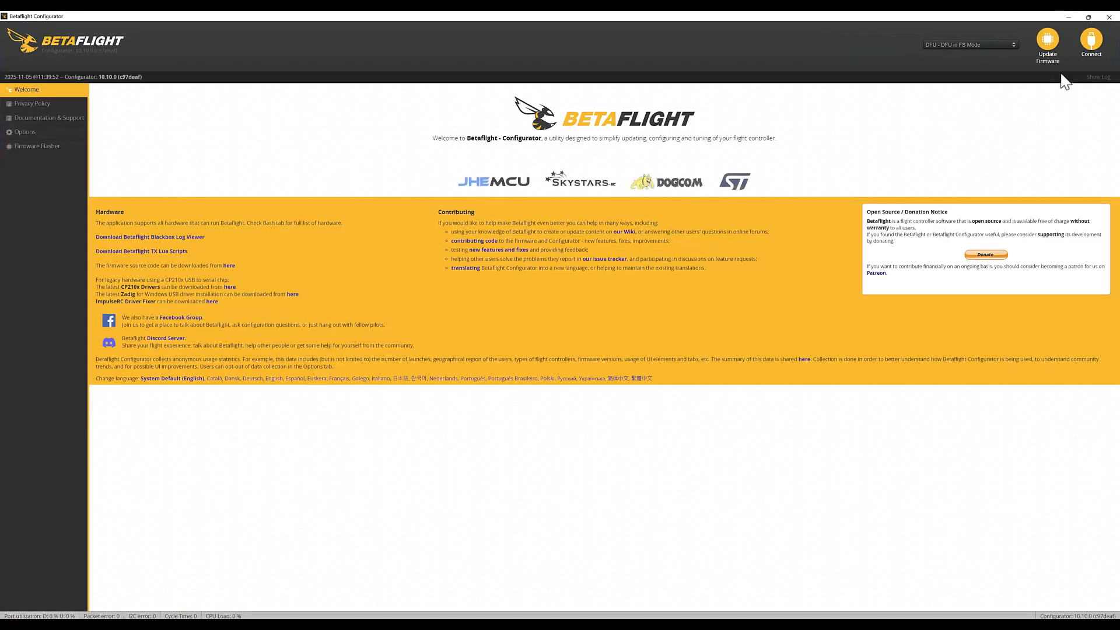
click(1047, 42)
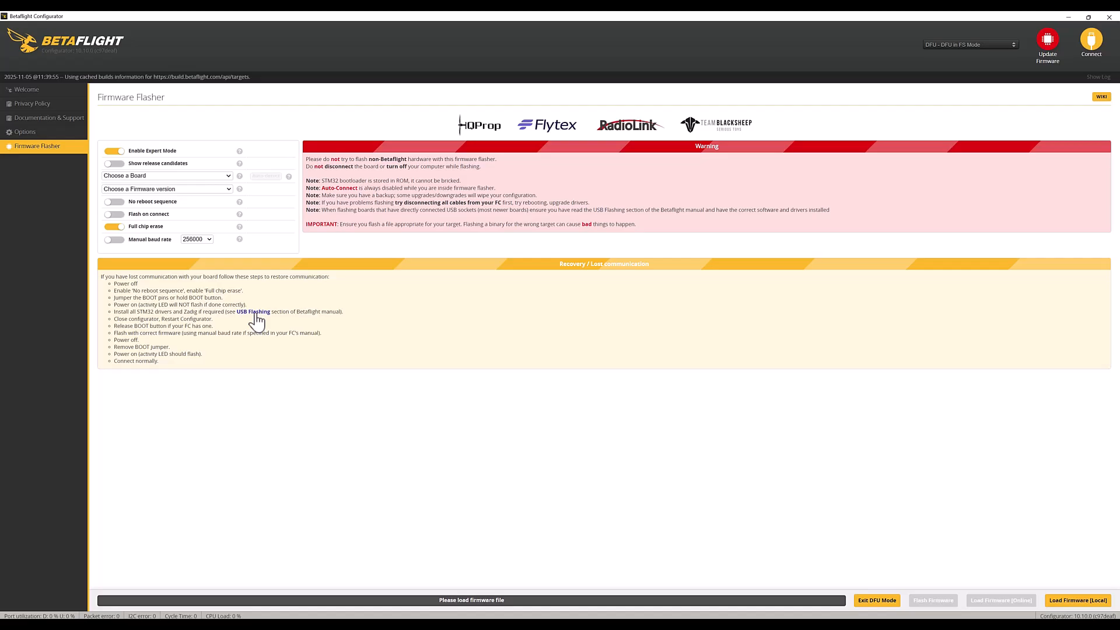
Step: Open the USB Flashing guide from the recovery notes and read its driver and Windows DFU flashing instructions
click(256, 313)
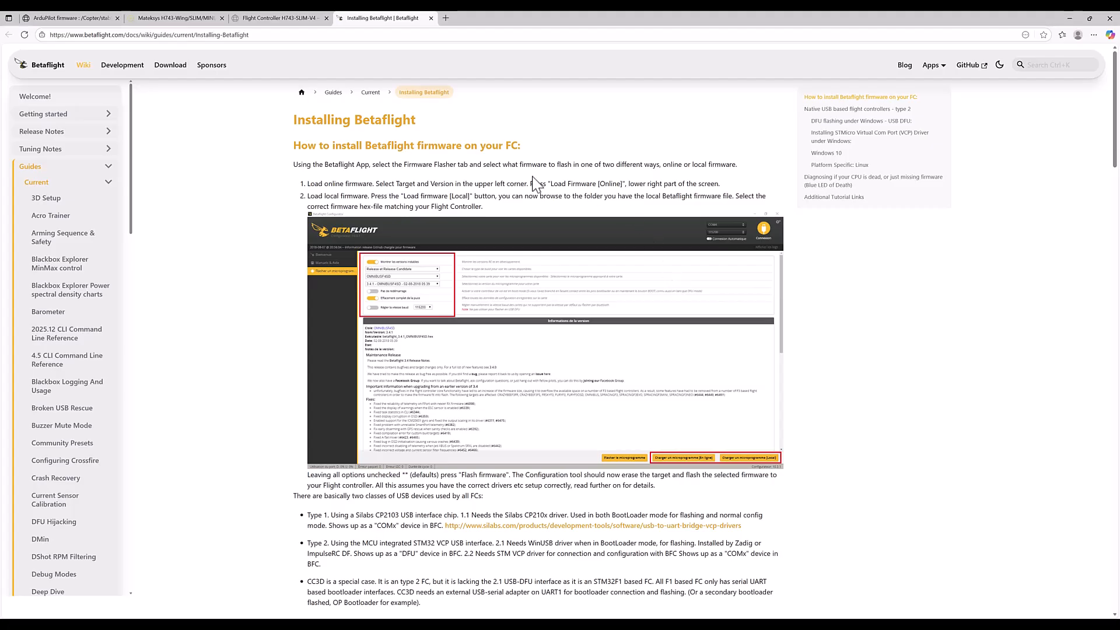
scroll(493, 312, down, 2)
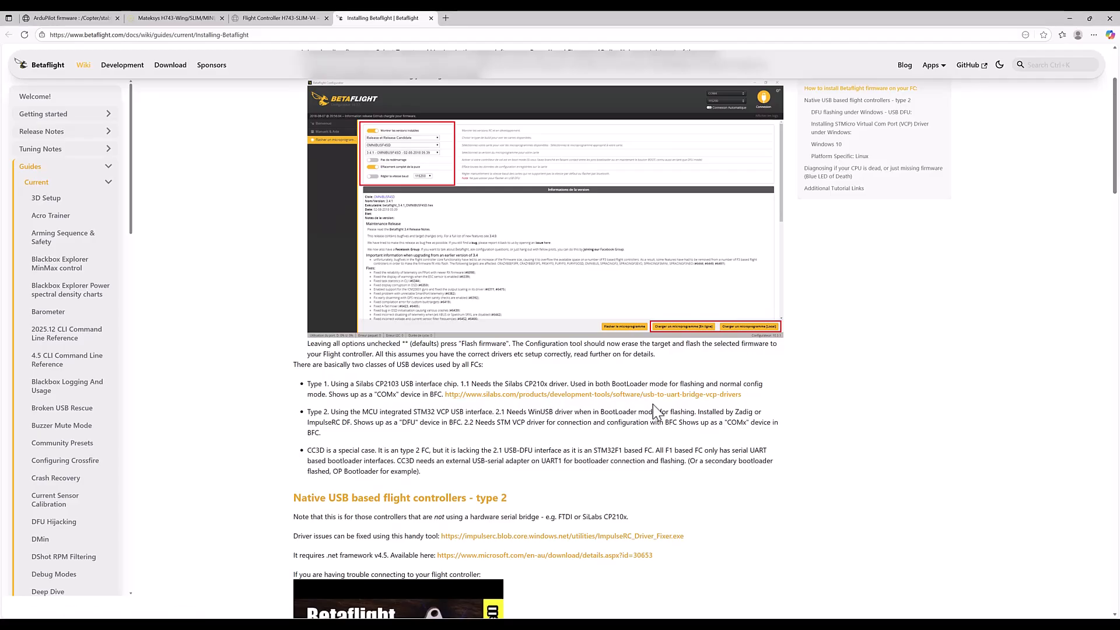
scroll(653, 411, down, 2)
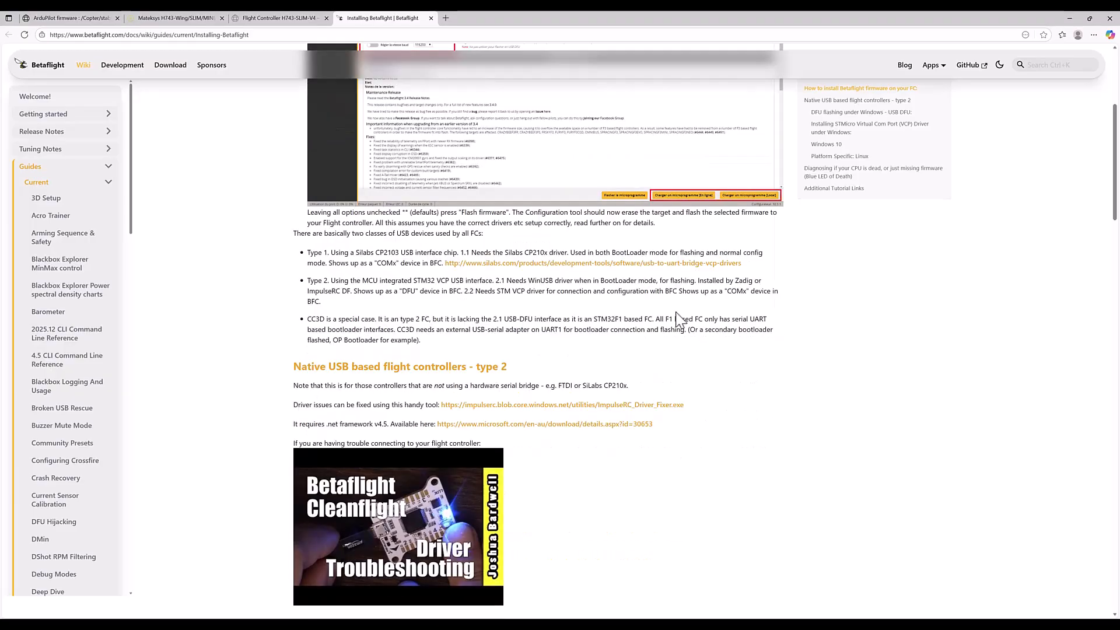
scroll(678, 319, down, 5)
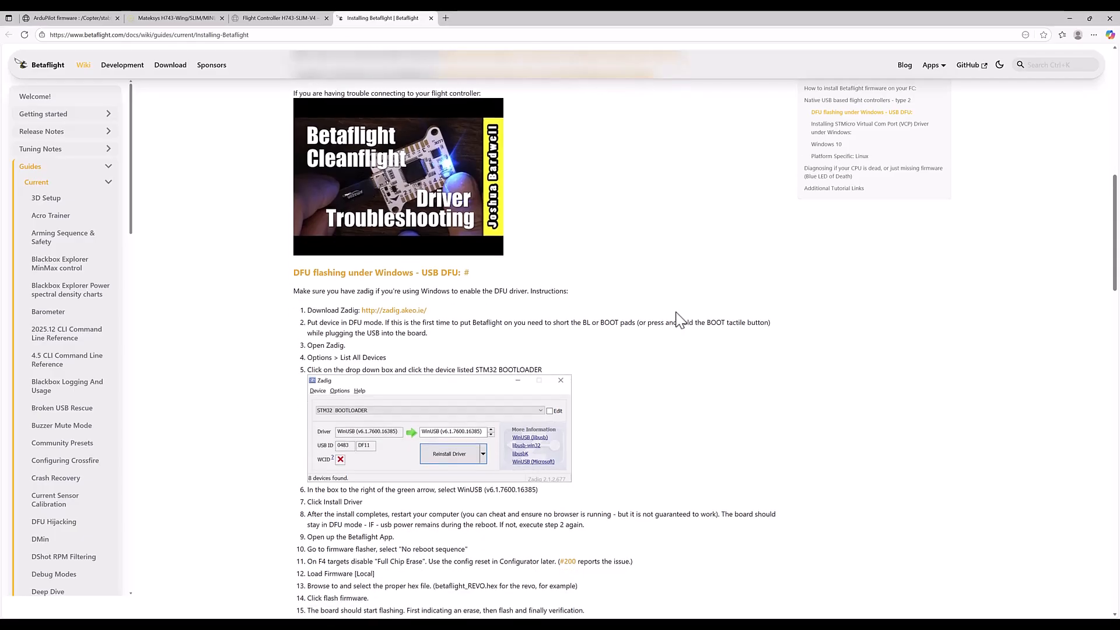
scroll(677, 318, down, 2)
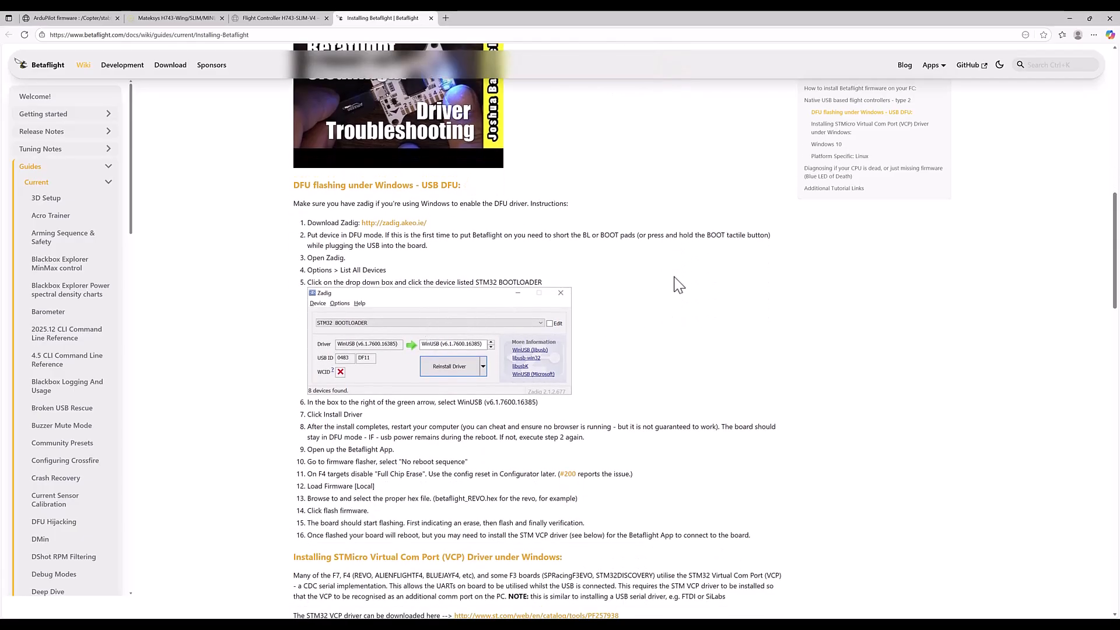
scroll(674, 284, up, 5)
scroll(676, 286, up, 1)
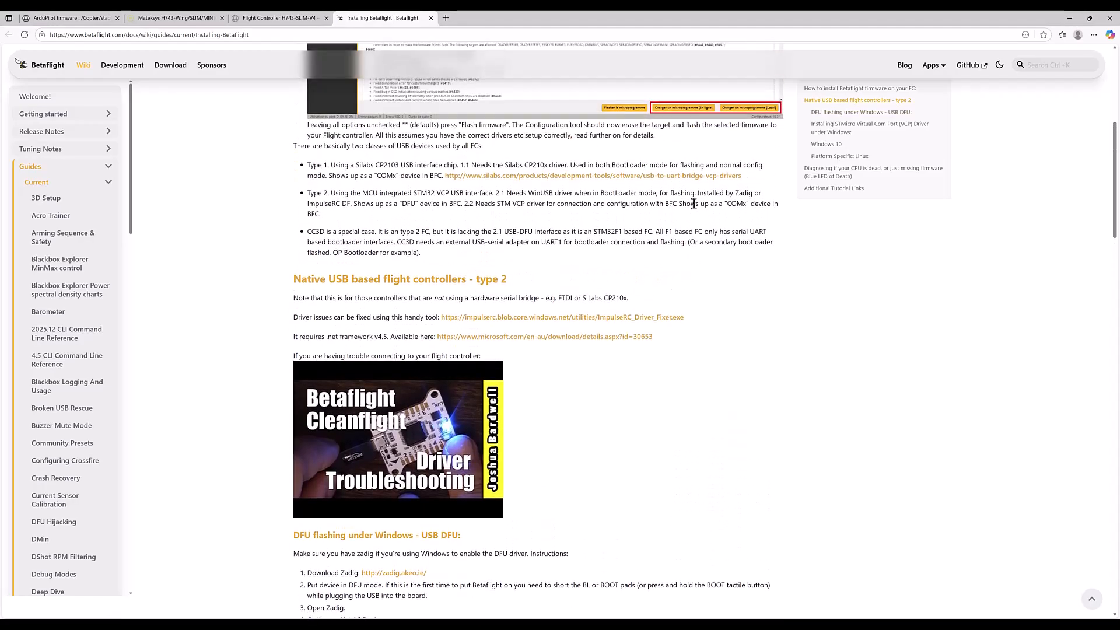
scroll(693, 203, down, 5)
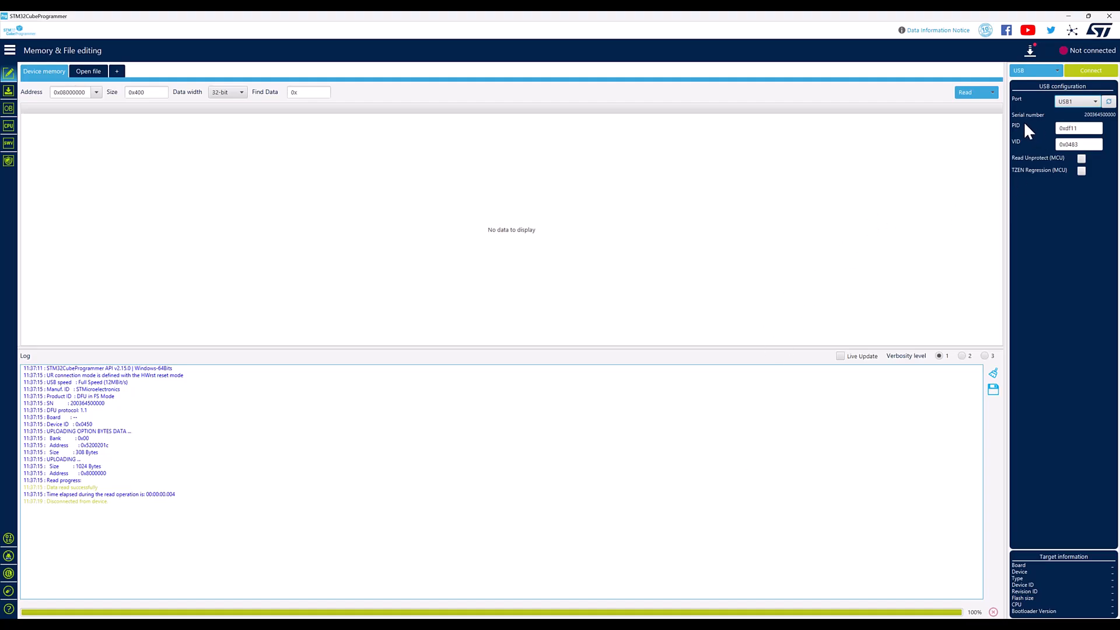
Step: In STM32CubeProgrammer, connect to the board over USB port USB1 and look through its device memory
click(1094, 102)
click(1077, 103)
click(1090, 72)
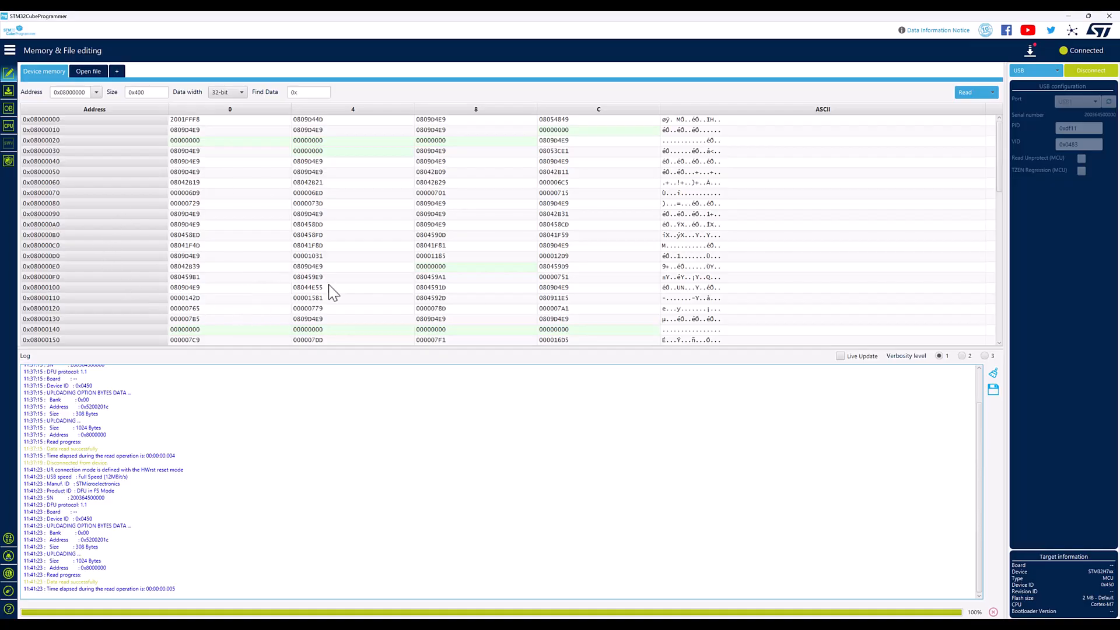
scroll(293, 195, down, 6)
scroll(325, 242, down, 8)
scroll(332, 252, up, 14)
Step: Open the firmware file arducopter_with_bl (2).hex from the Downloads folder
click(87, 72)
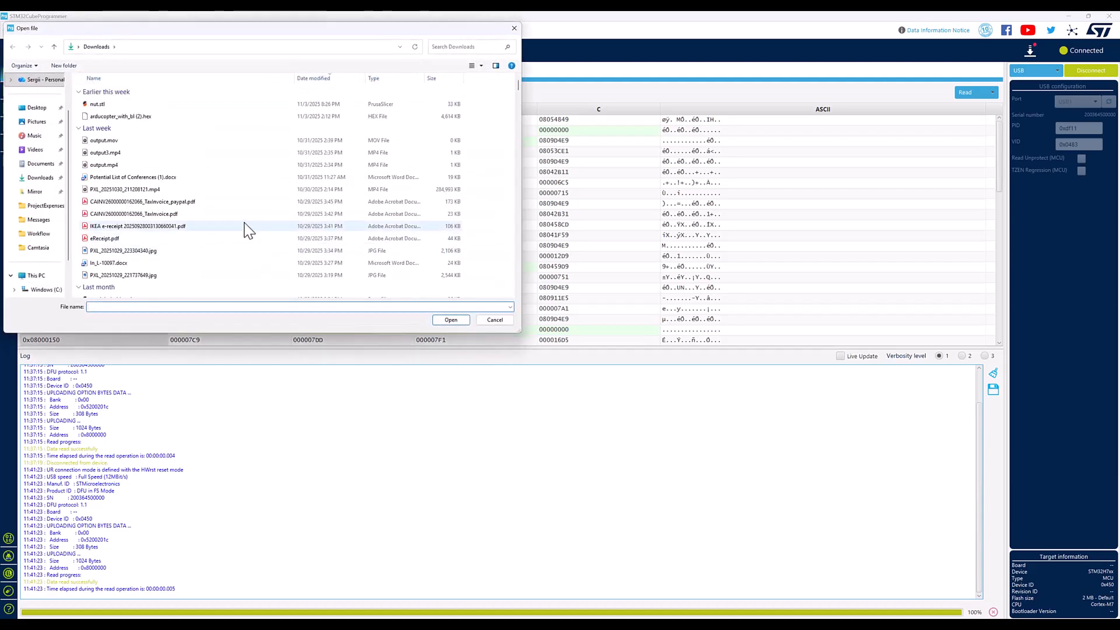
click(128, 116)
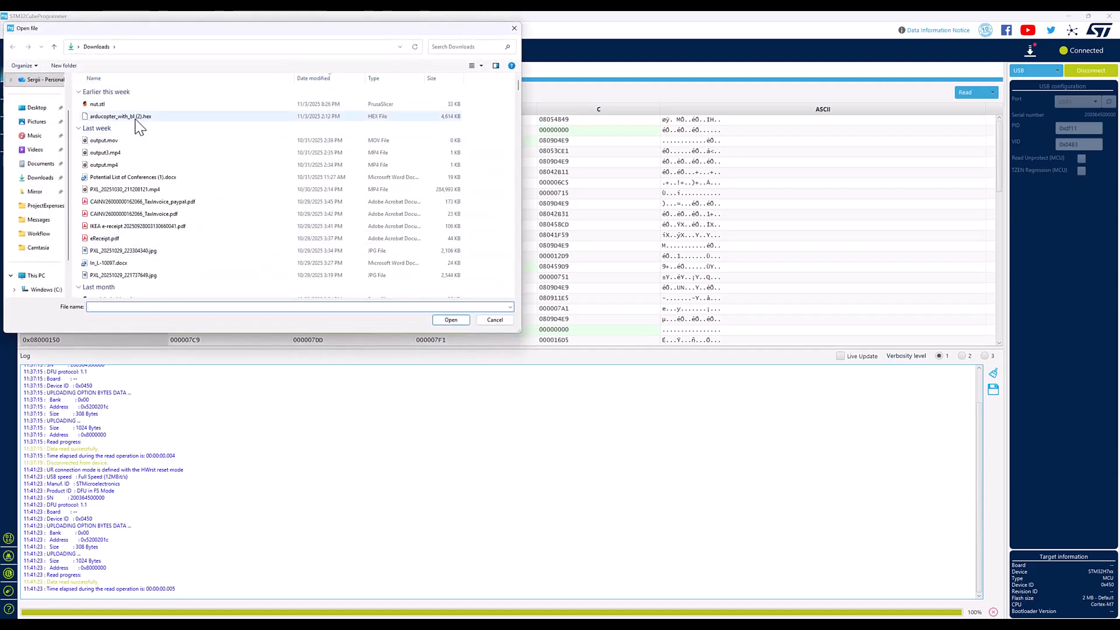
click(452, 319)
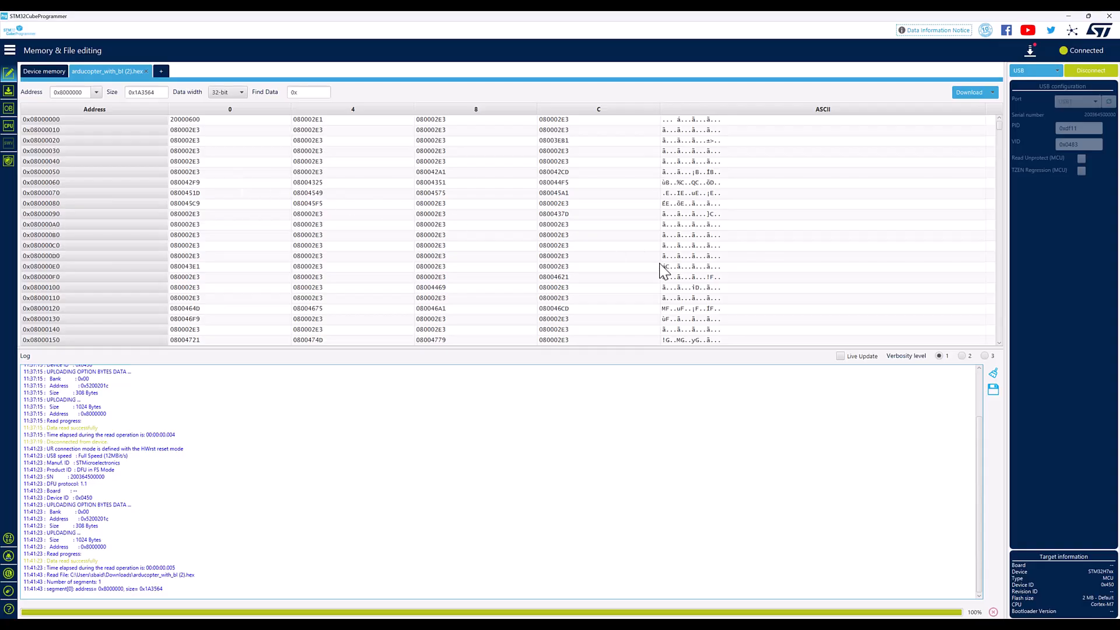
Step: Download the opened arducopter_with_bl (2).hex firmware to the board and dismiss the completion message
click(991, 93)
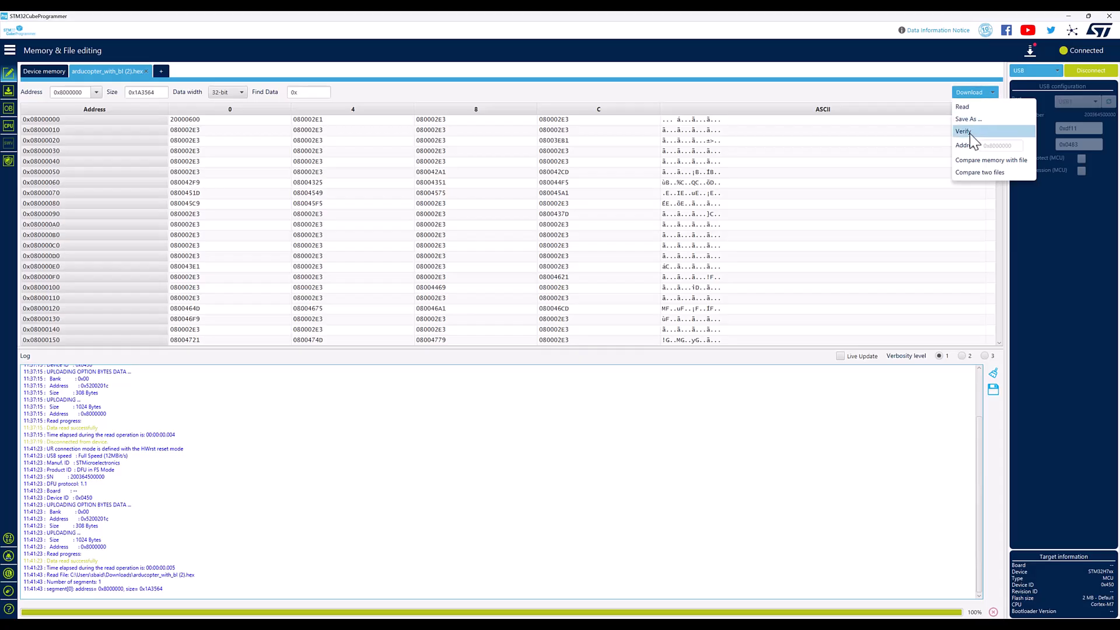
click(968, 92)
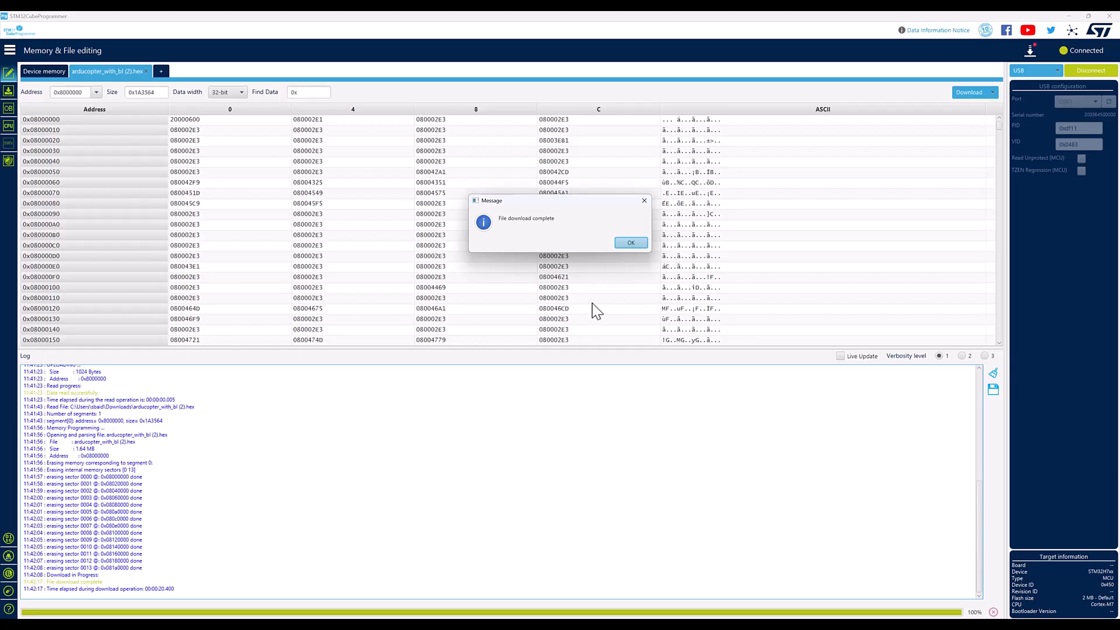
click(633, 243)
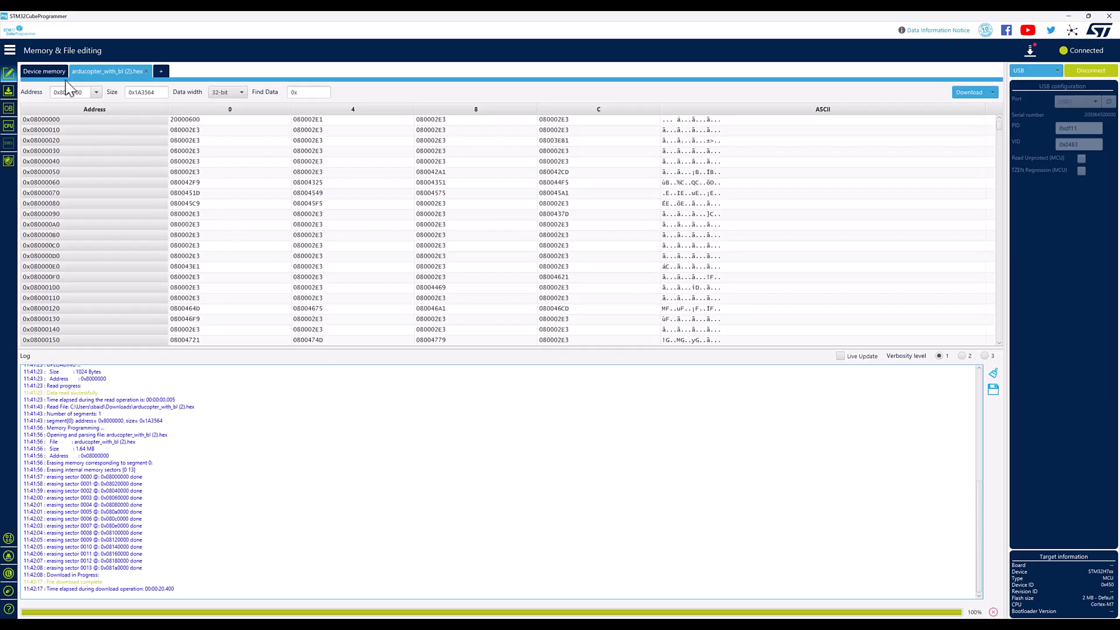
Step: Read the device memory again and compare it with the contents of arducopter_with_bl (2).hex
click(40, 75)
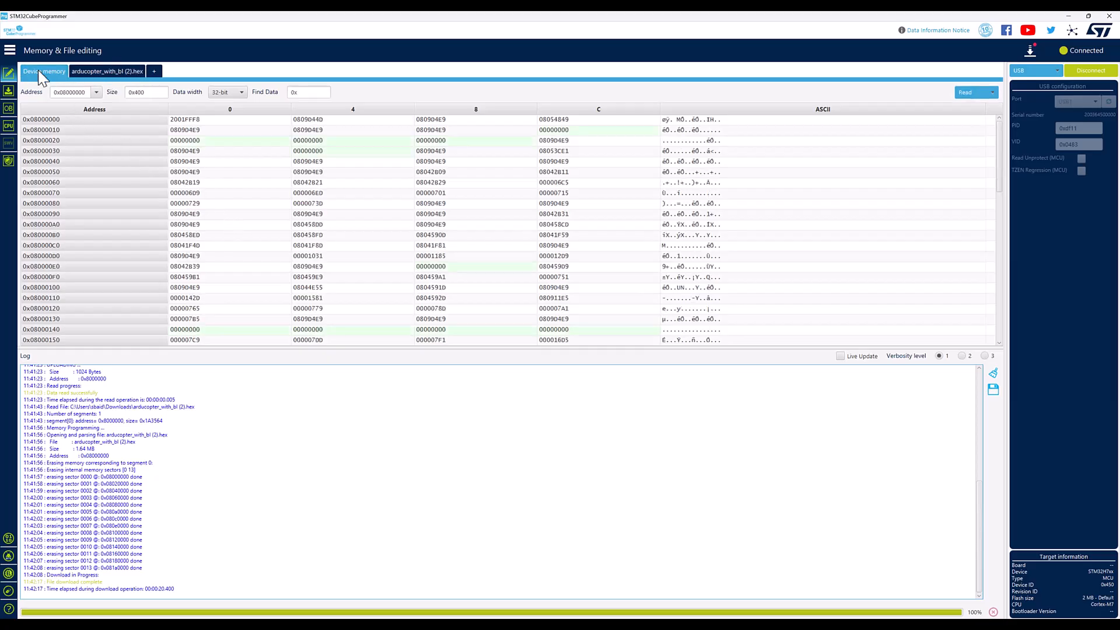
click(102, 71)
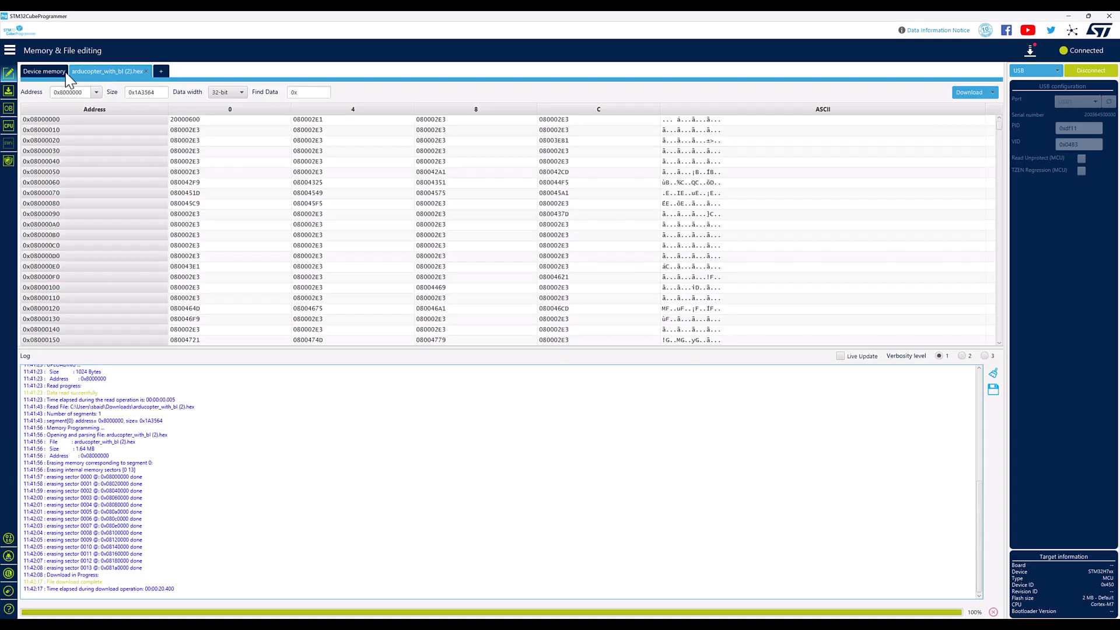
click(43, 74)
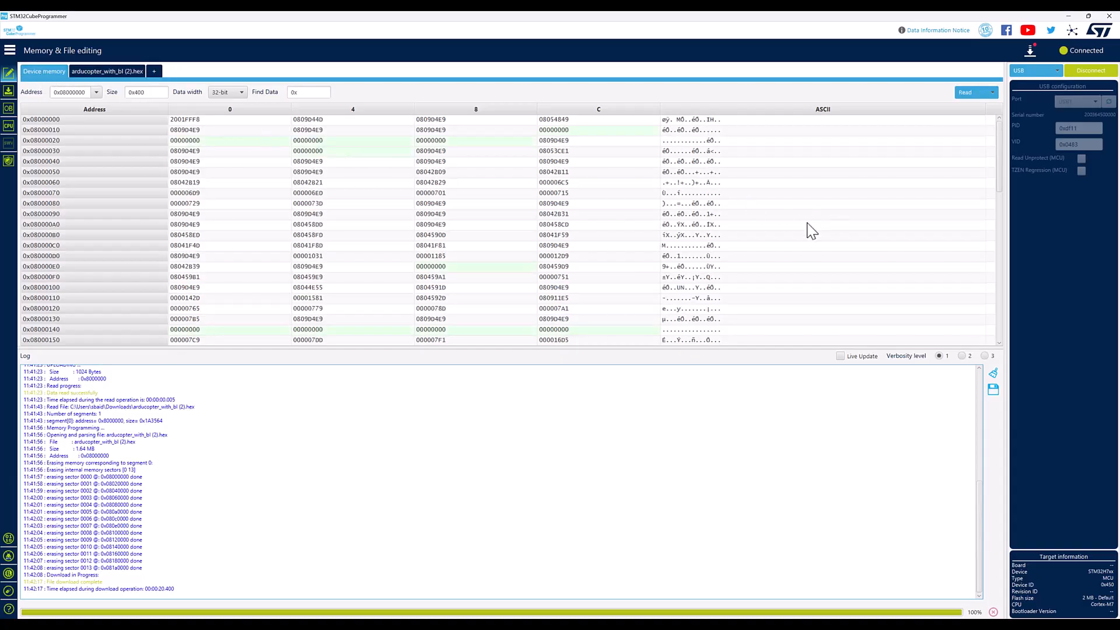
click(966, 94)
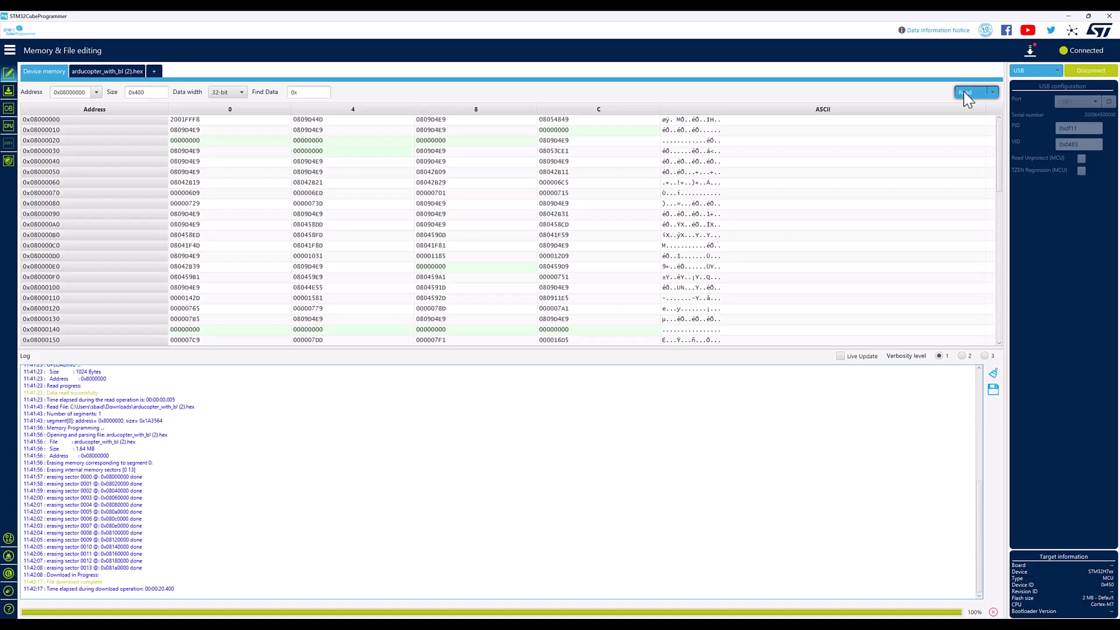
click(114, 72)
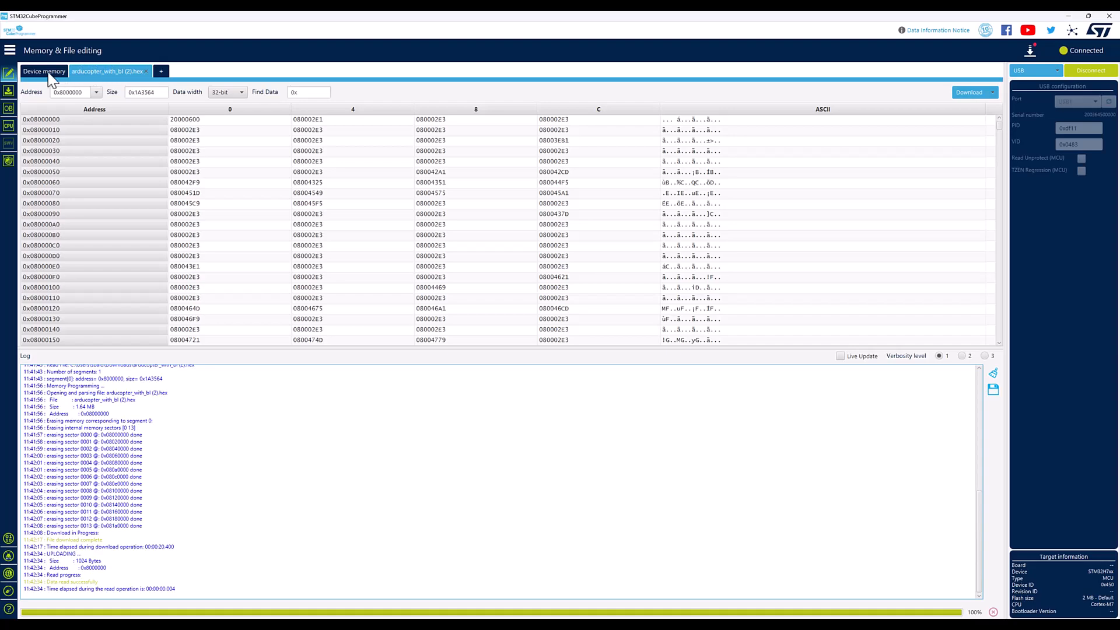
Step: Look through the contents of arducopter_with_bl (2).hex and disconnect from the board
scroll(202, 159, down, 2)
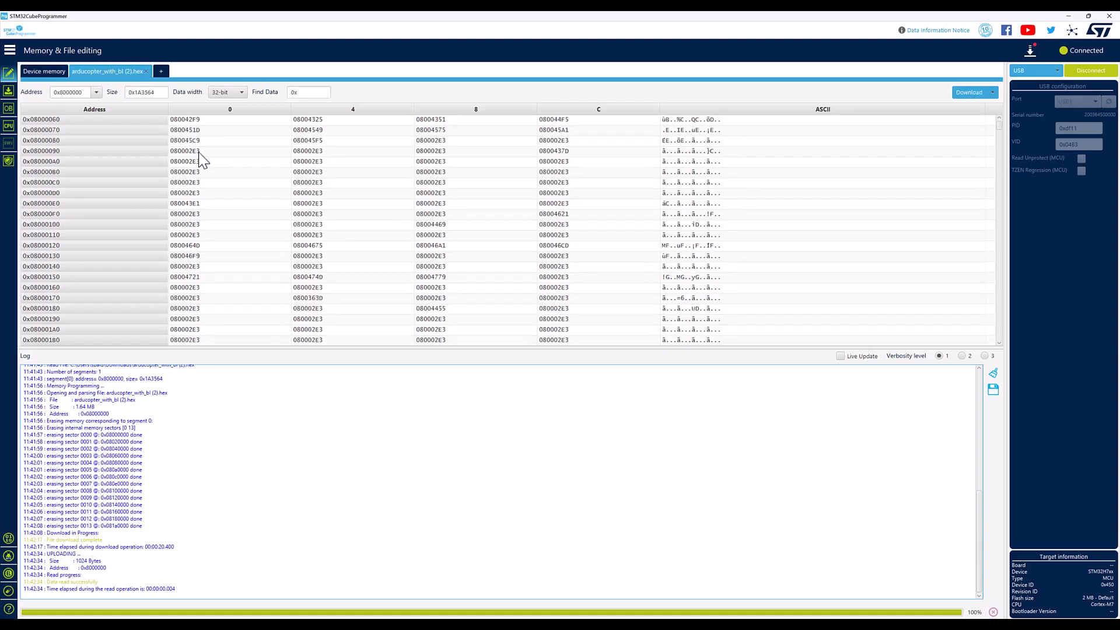
scroll(210, 175, down, 20)
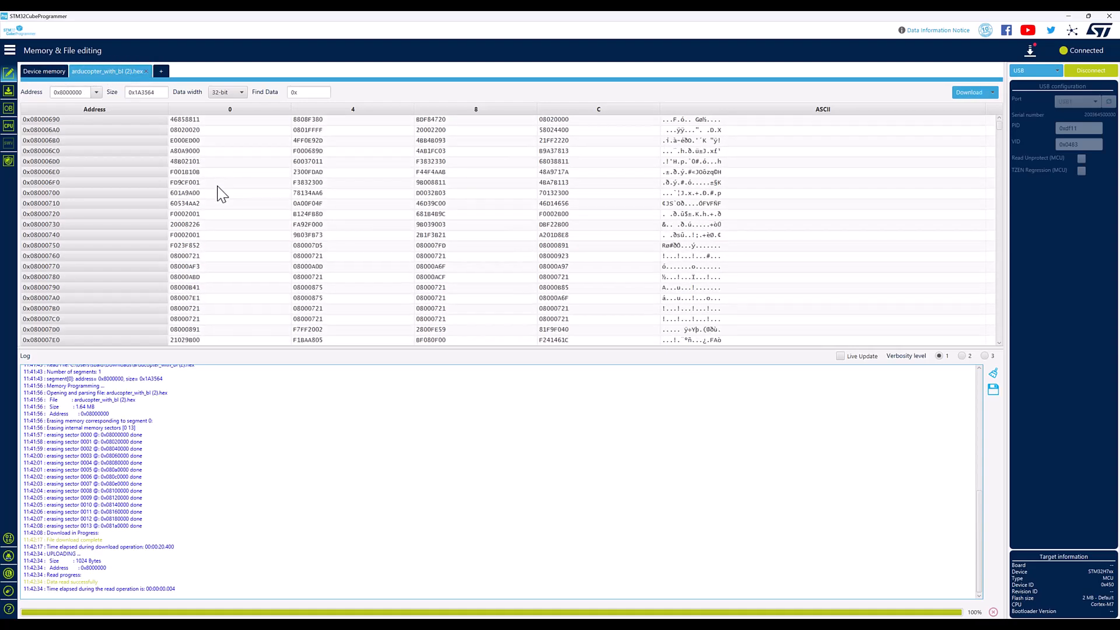
scroll(222, 193, down, 20)
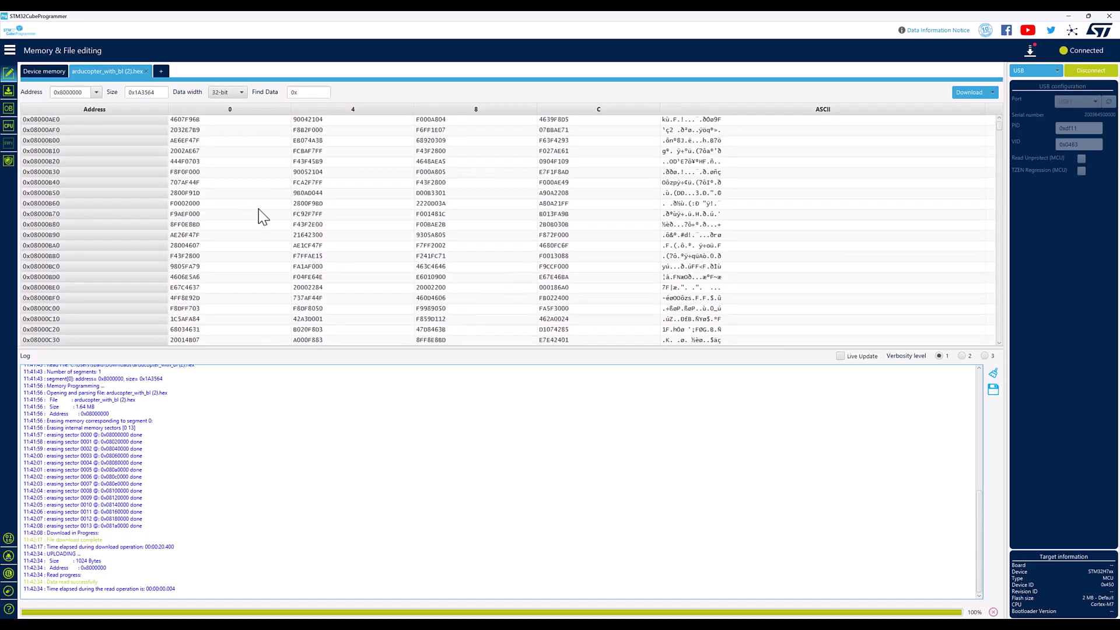
scroll(292, 207, up, 17)
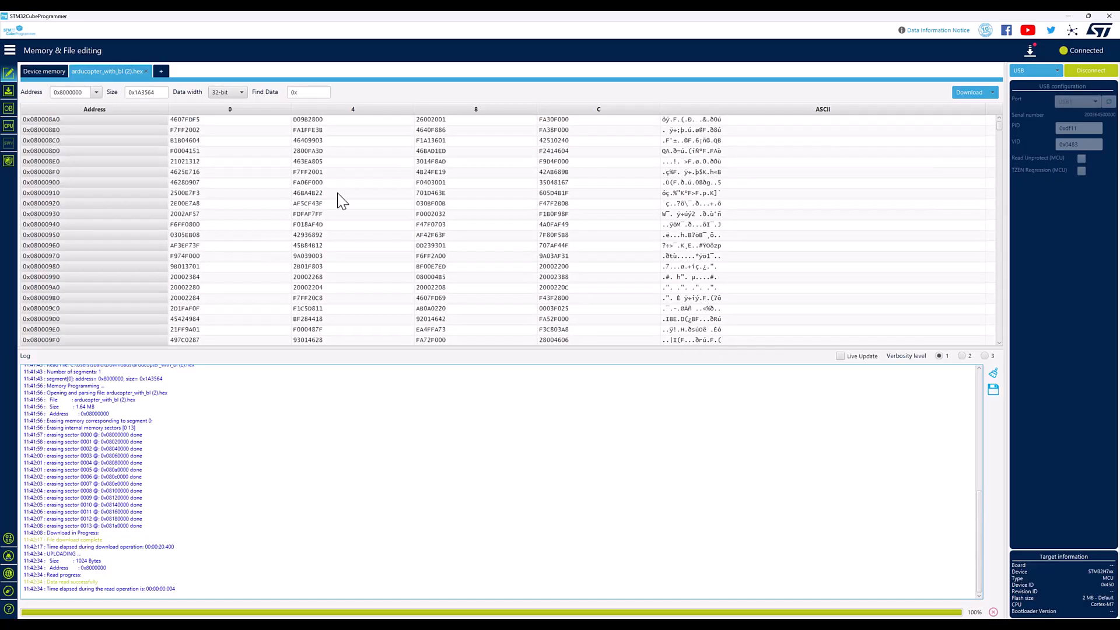
click(1100, 72)
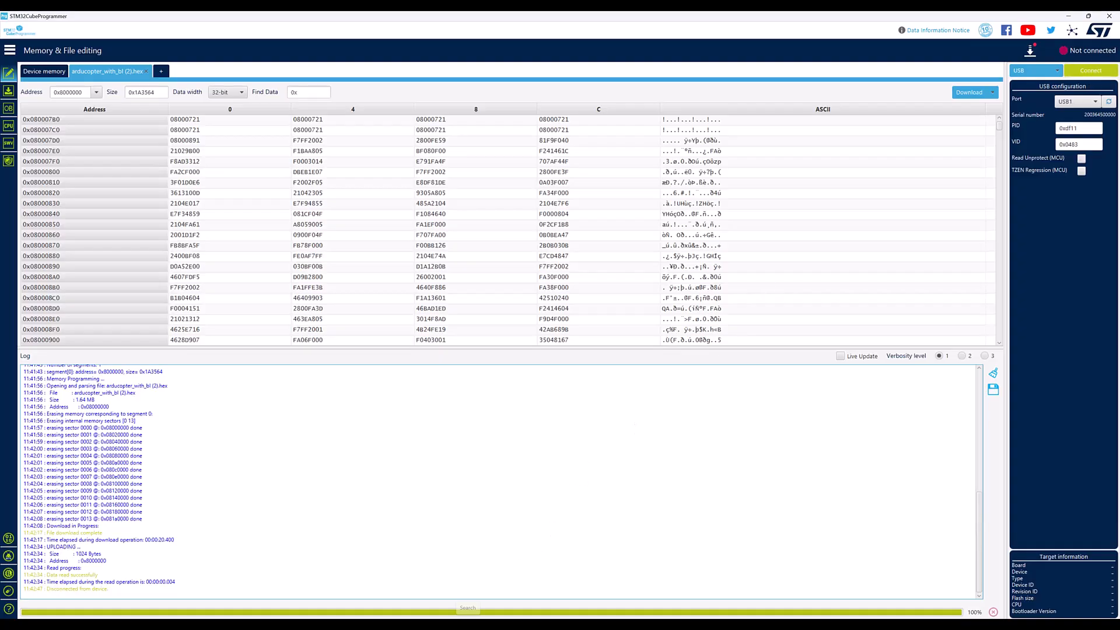
Step: Search Windows for Mission Planner, launch it and maximize its window
key(super)
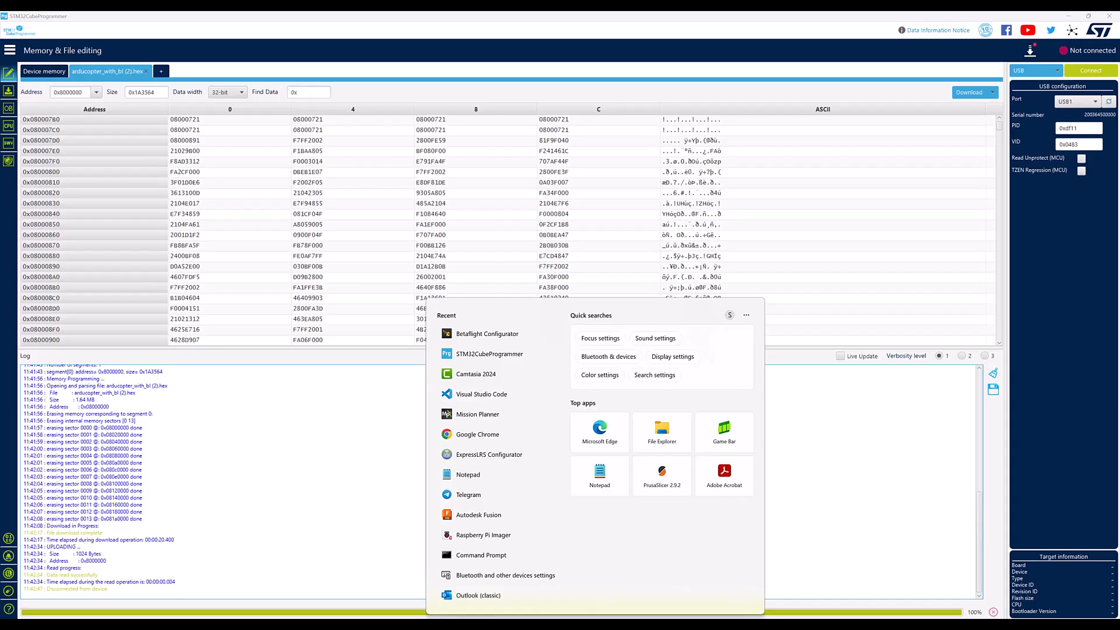
text(mi)
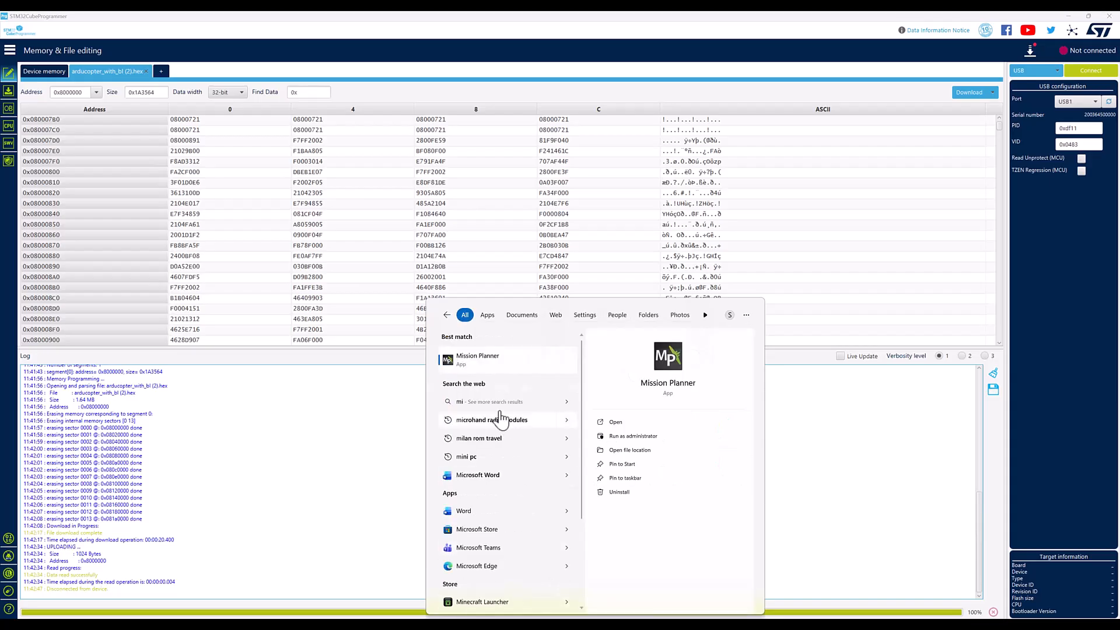
click(484, 356)
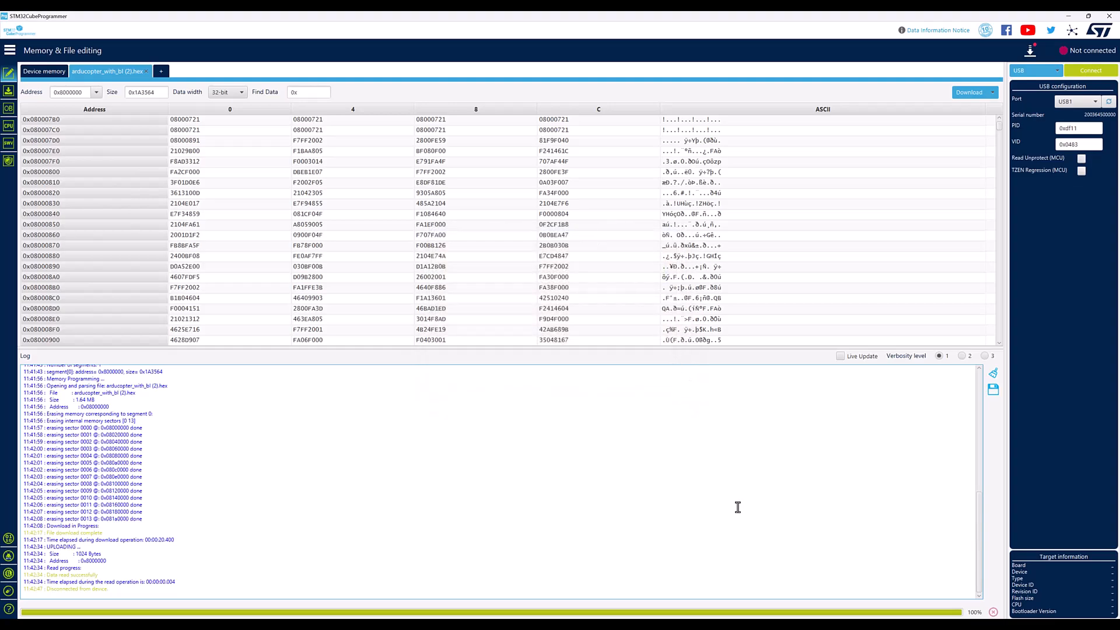
mouse_move(726, 614)
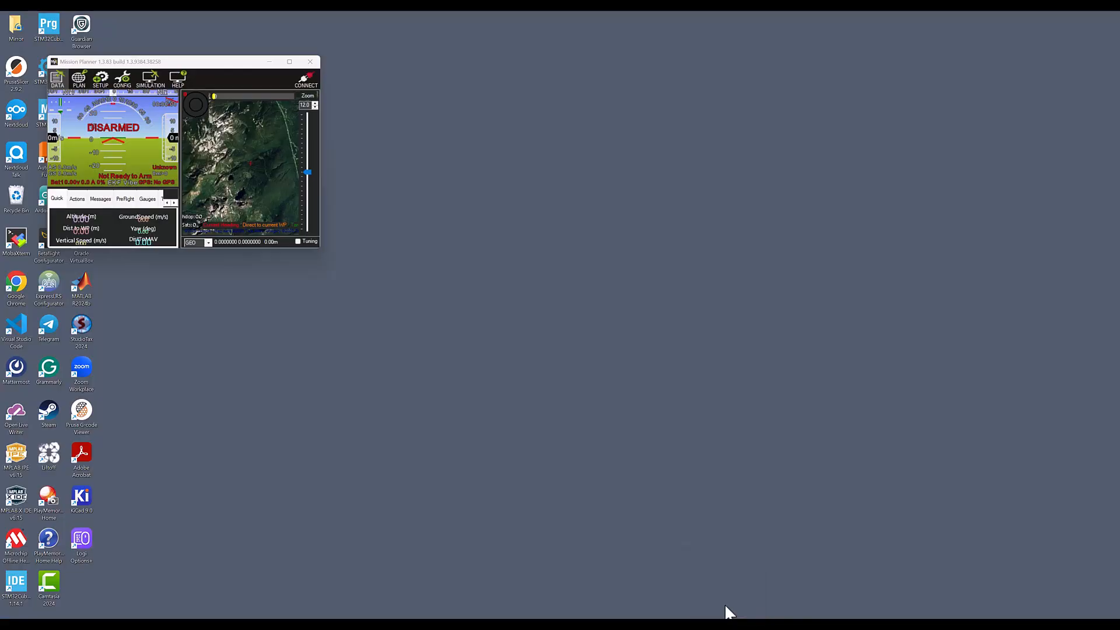
click(725, 589)
click(288, 62)
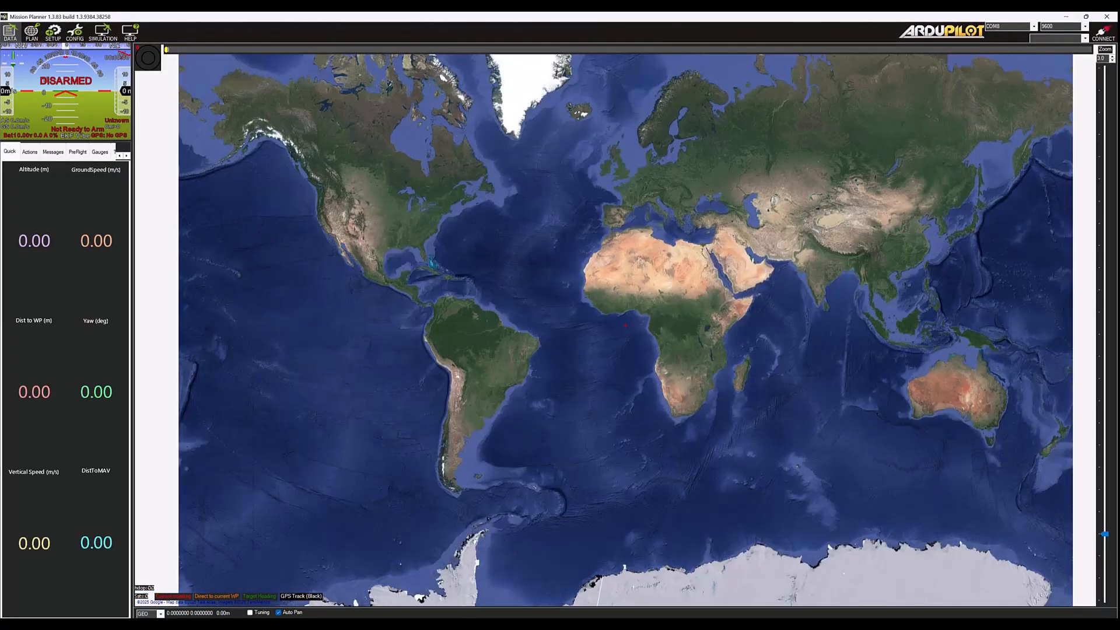
Step: Open Windows Device Manager, inspect the devices under Universal Serial Bus controllers and close it
key(super+s)
text(de)
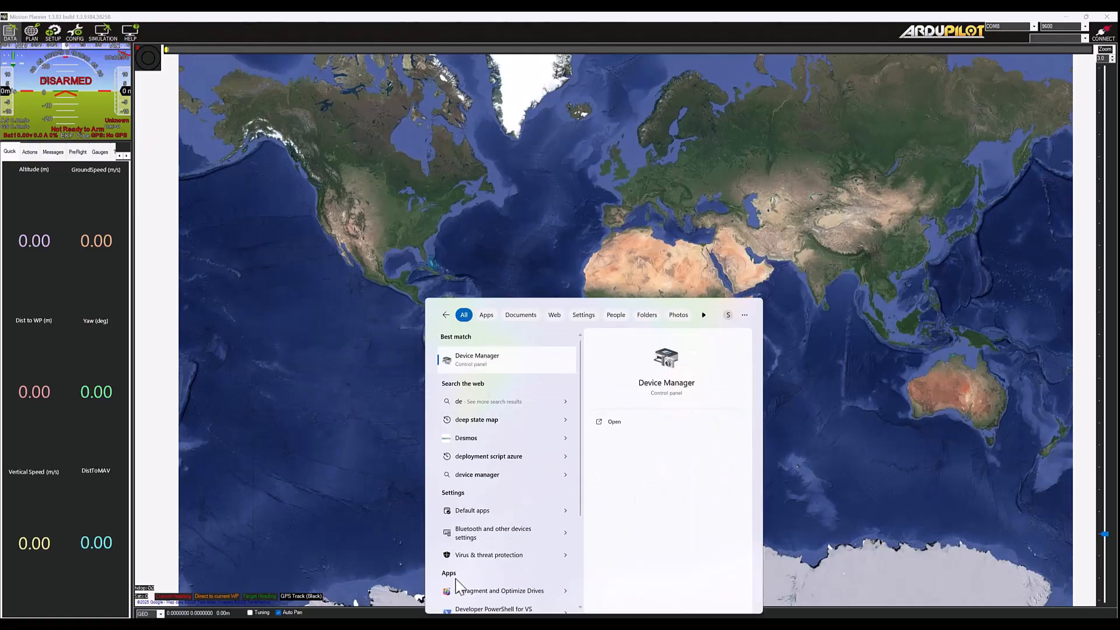
click(477, 358)
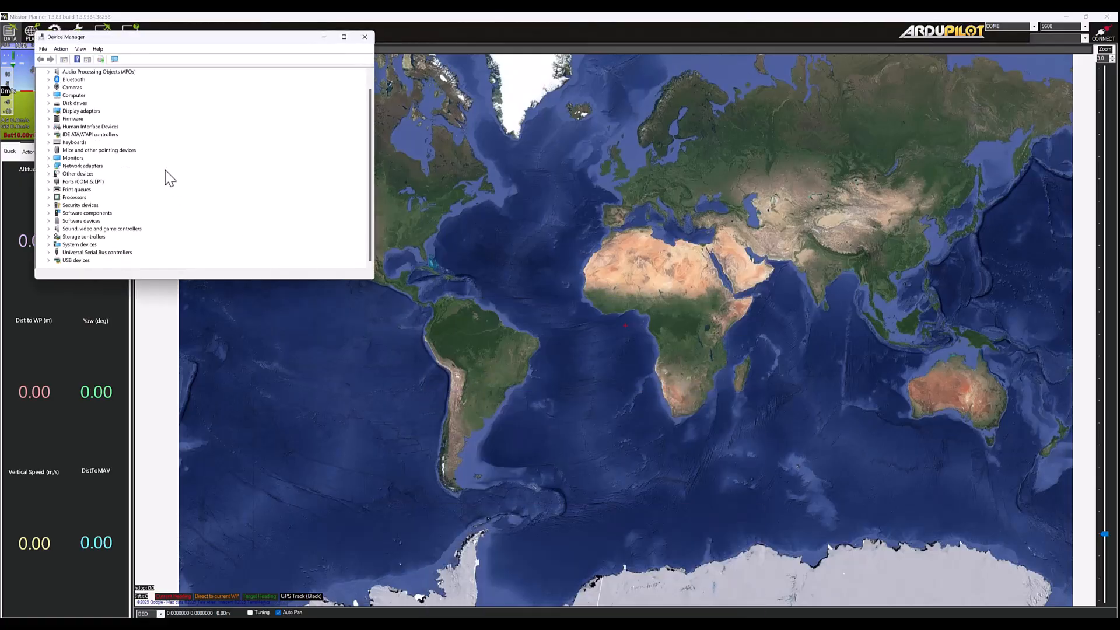
click(49, 252)
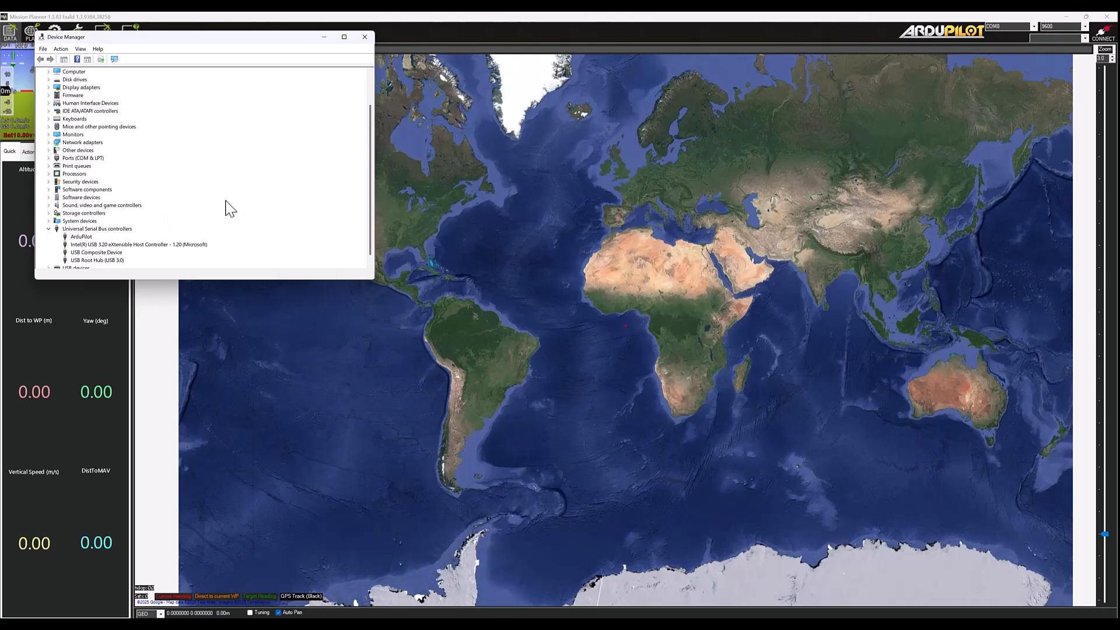
click(365, 37)
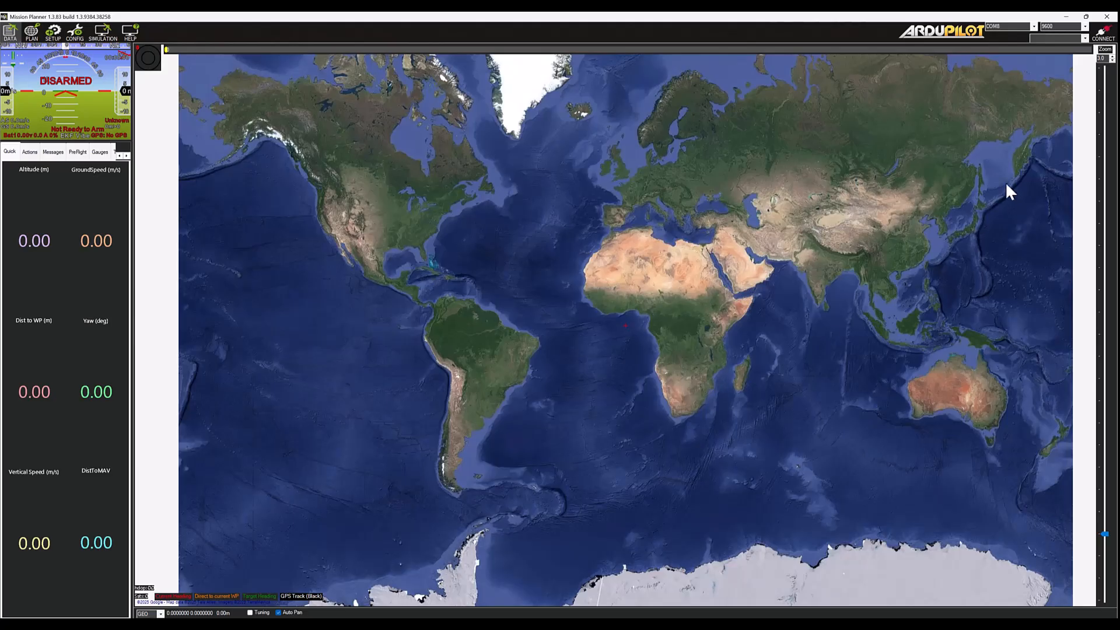
Step: In Mission Planner, set the connection port to AUTO, connect to the flight controller and view the list of connected vehicles
click(1034, 27)
click(1018, 35)
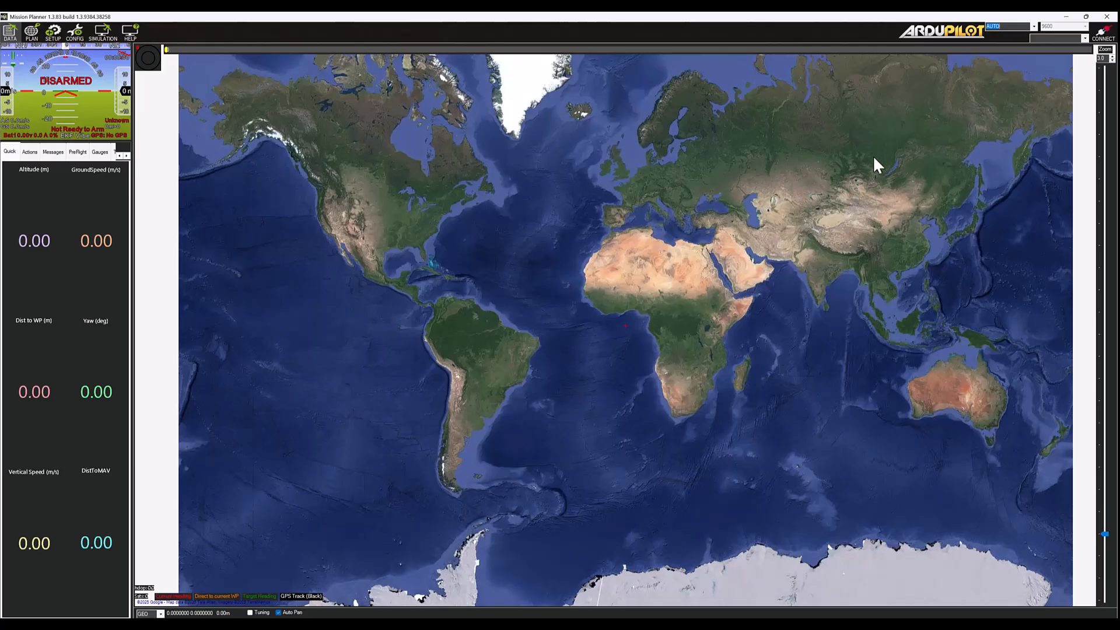
click(1103, 34)
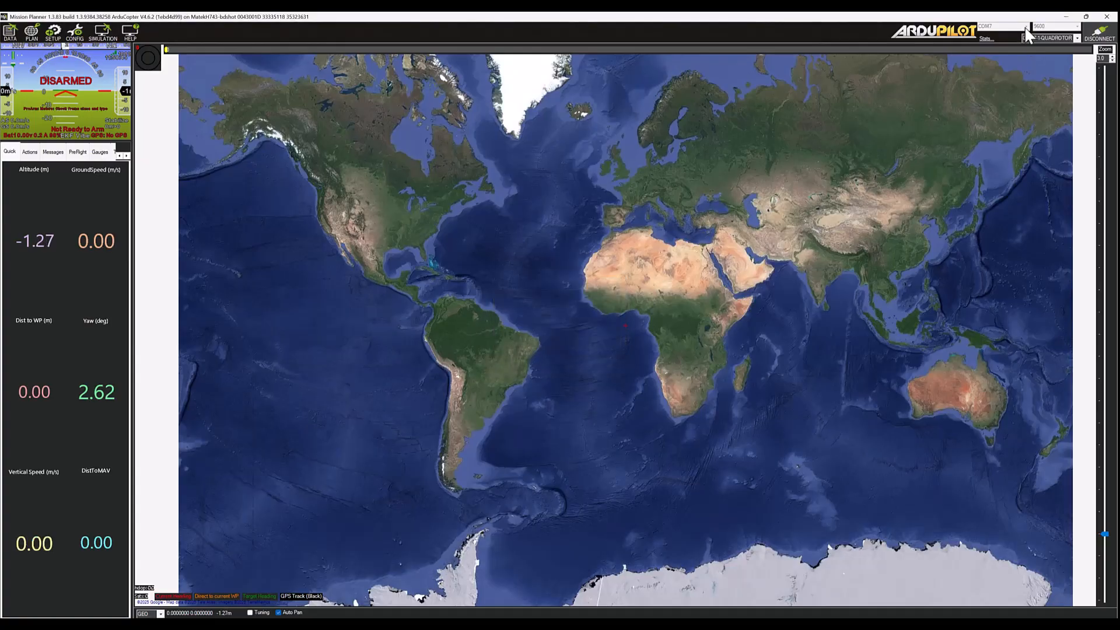
click(1076, 38)
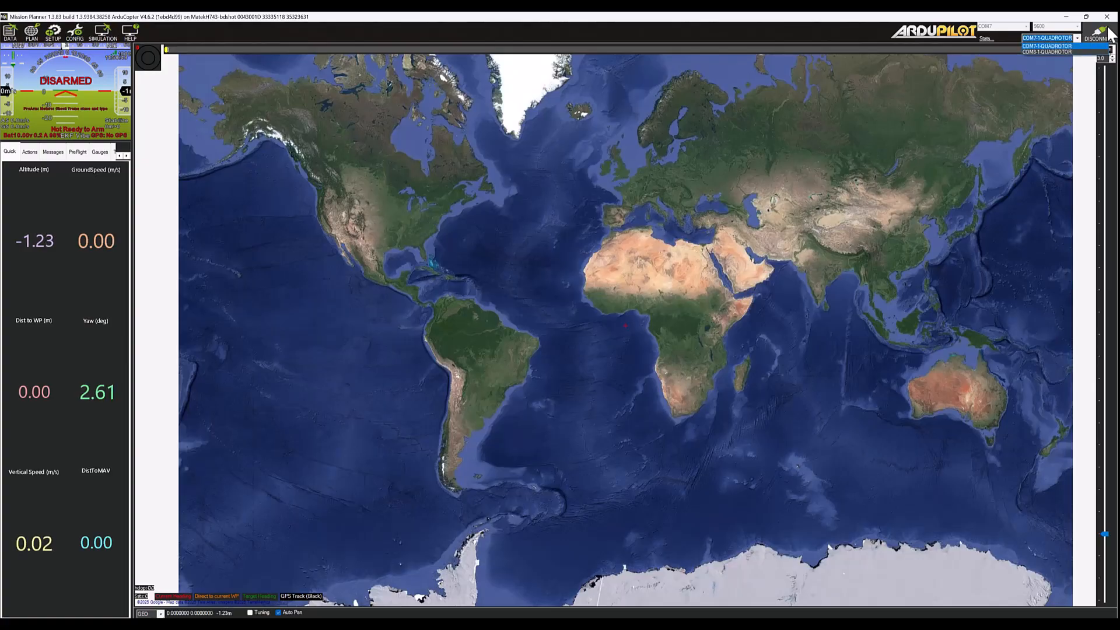
click(907, 97)
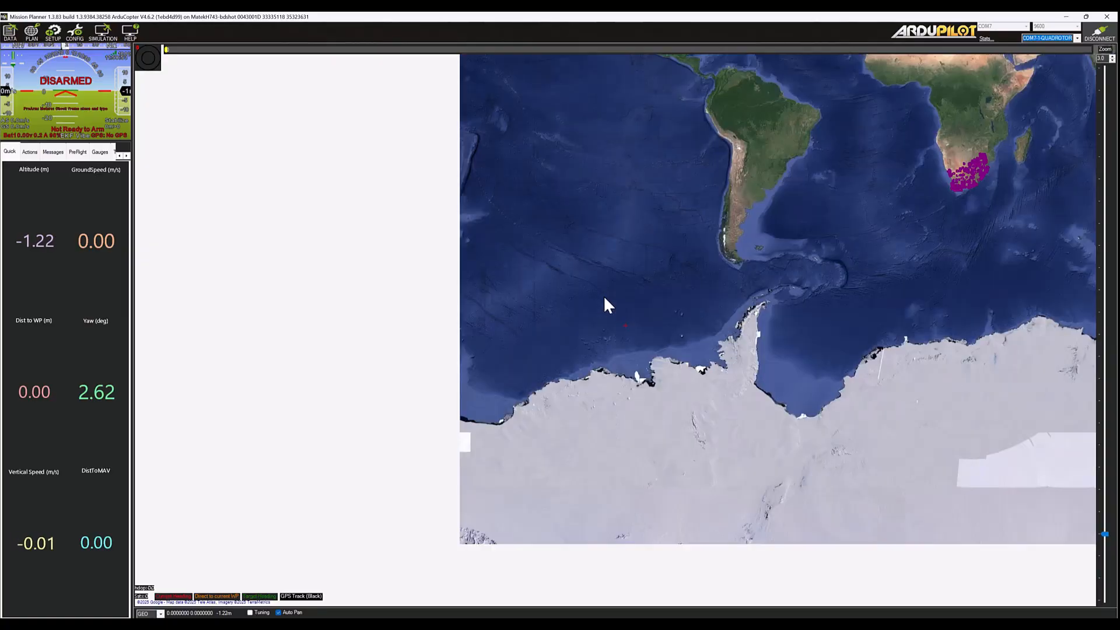
scroll(605, 297, up, 2)
scroll(615, 300, down, 1)
scroll(616, 300, down, 1)
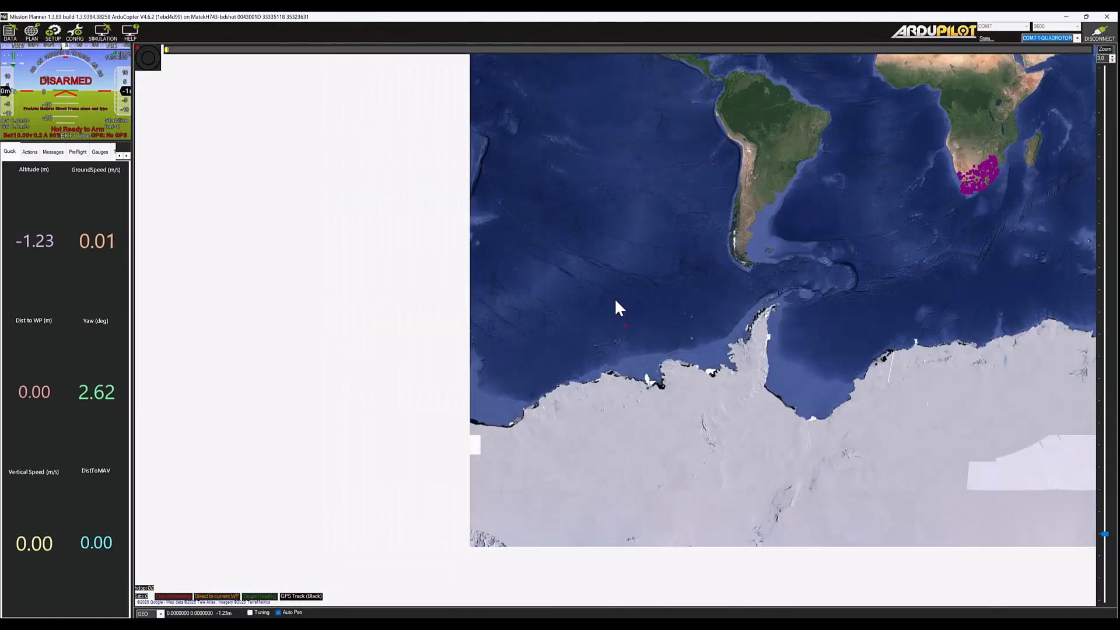
scroll(616, 301, up, 2)
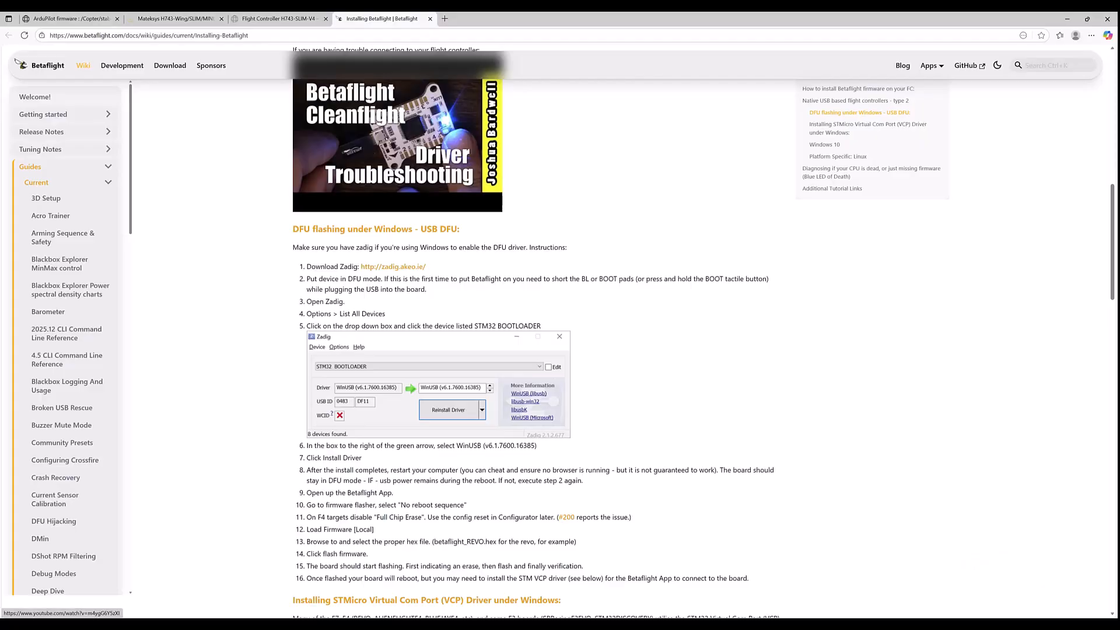
Step: In the browser, bring up the Mateksys H743-SLIM-V4 page and examine the PWM and ADC sections of the ArduPilot mapping
click(261, 21)
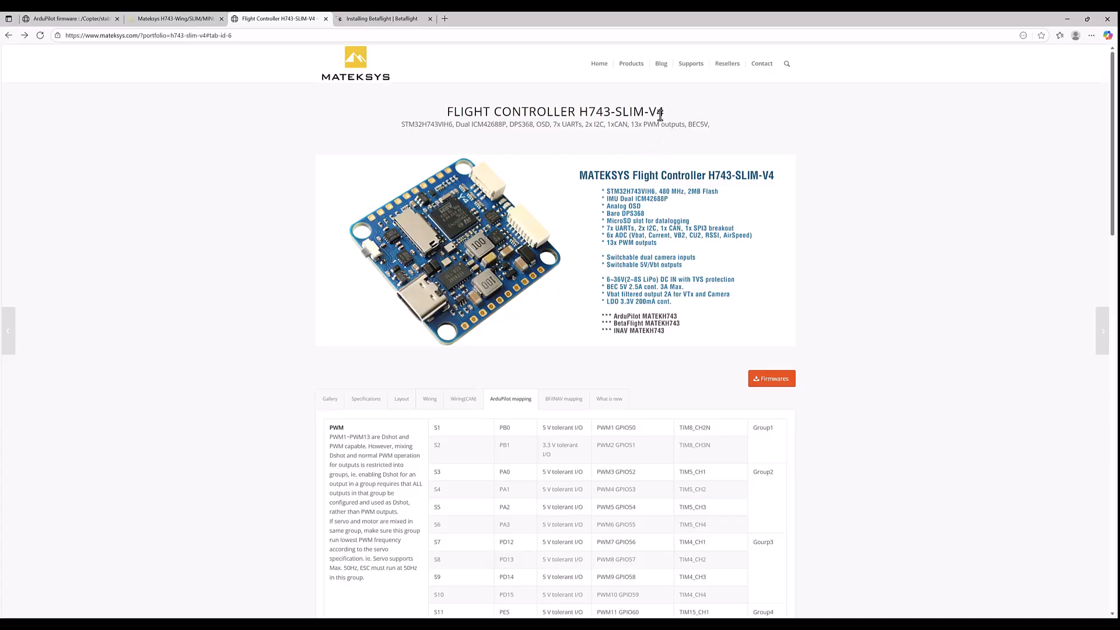
scroll(649, 140, down, 3)
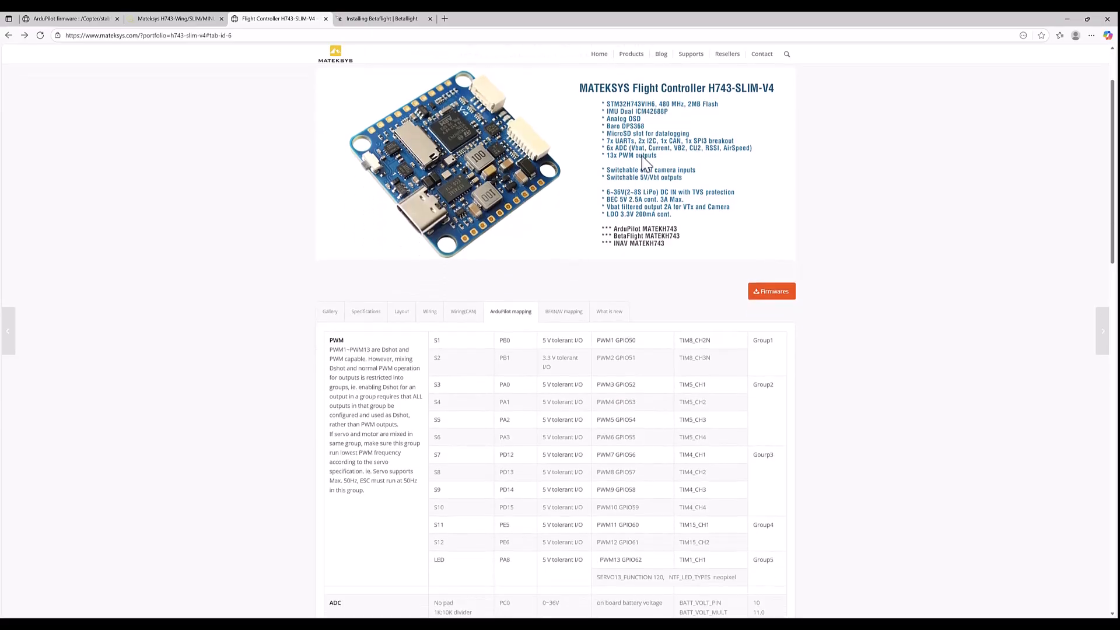
scroll(642, 155, down, 1)
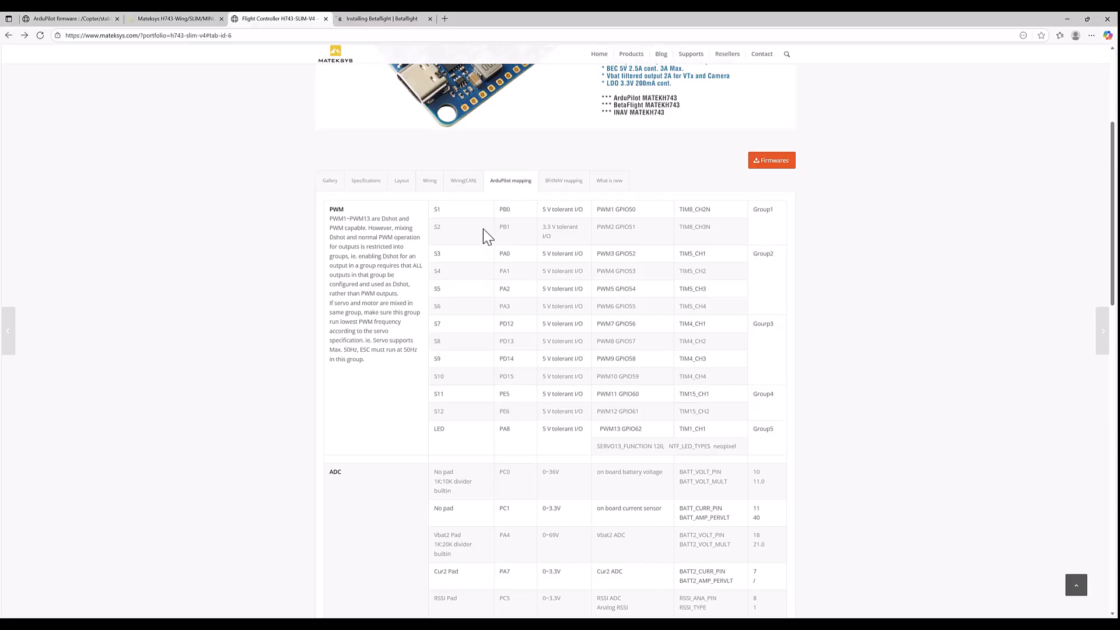
scroll(483, 228, down, 1)
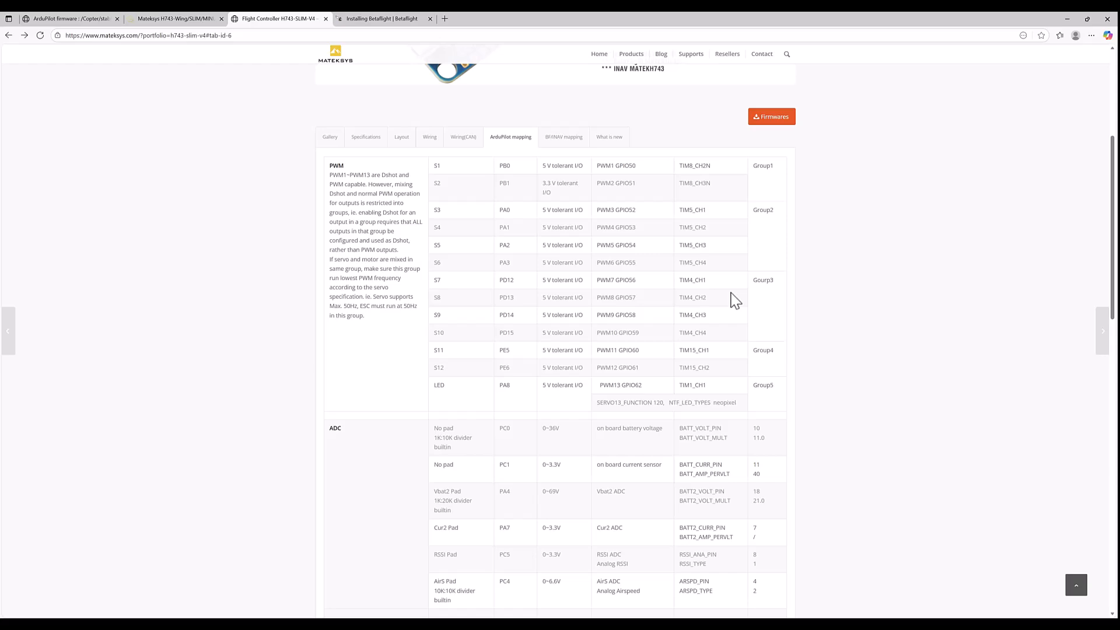
scroll(607, 314, down, 6)
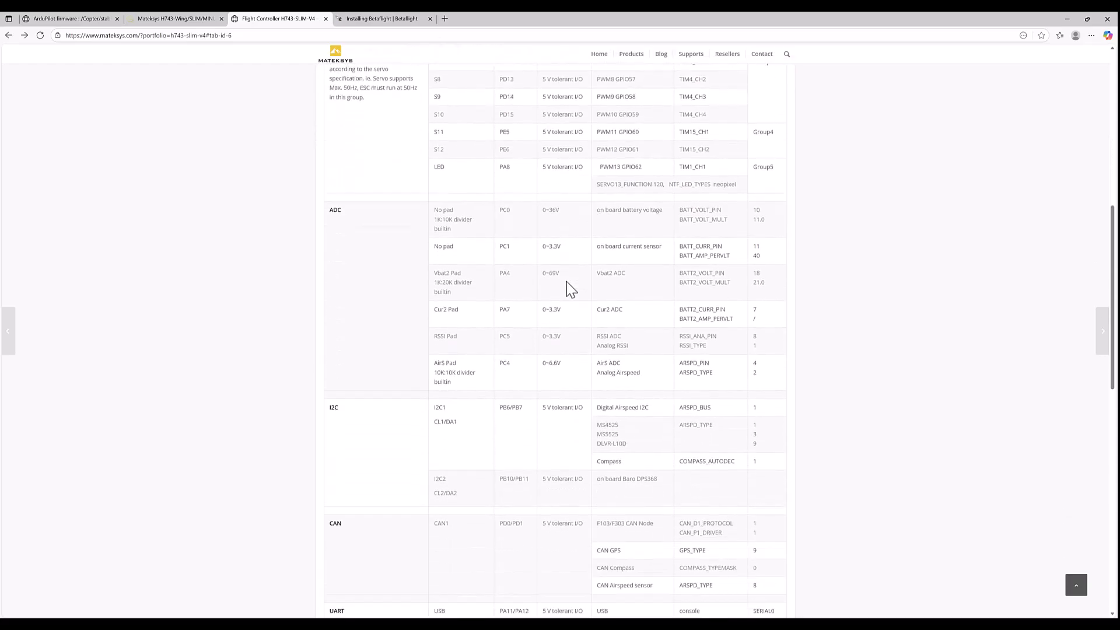
Step: Examine the UART-to-serial port mapping, RC input requirements and ArduPilot Relay notes for the H743-SLIM-V4
scroll(570, 289, down, 4)
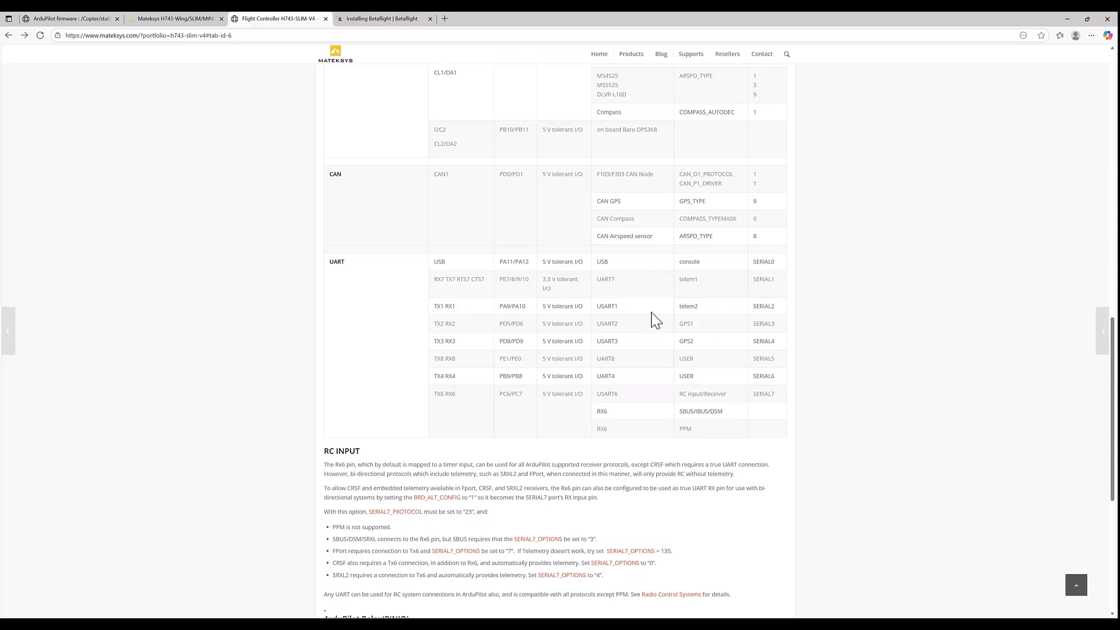
scroll(708, 314, down, 1)
scroll(387, 426, down, 2)
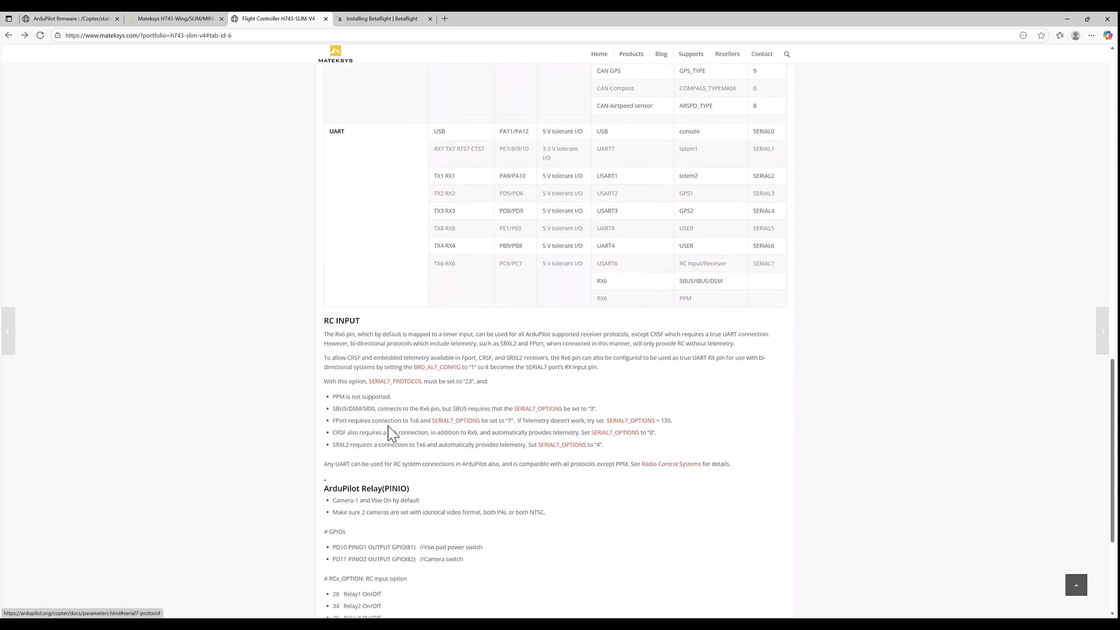
scroll(434, 472, down, 1)
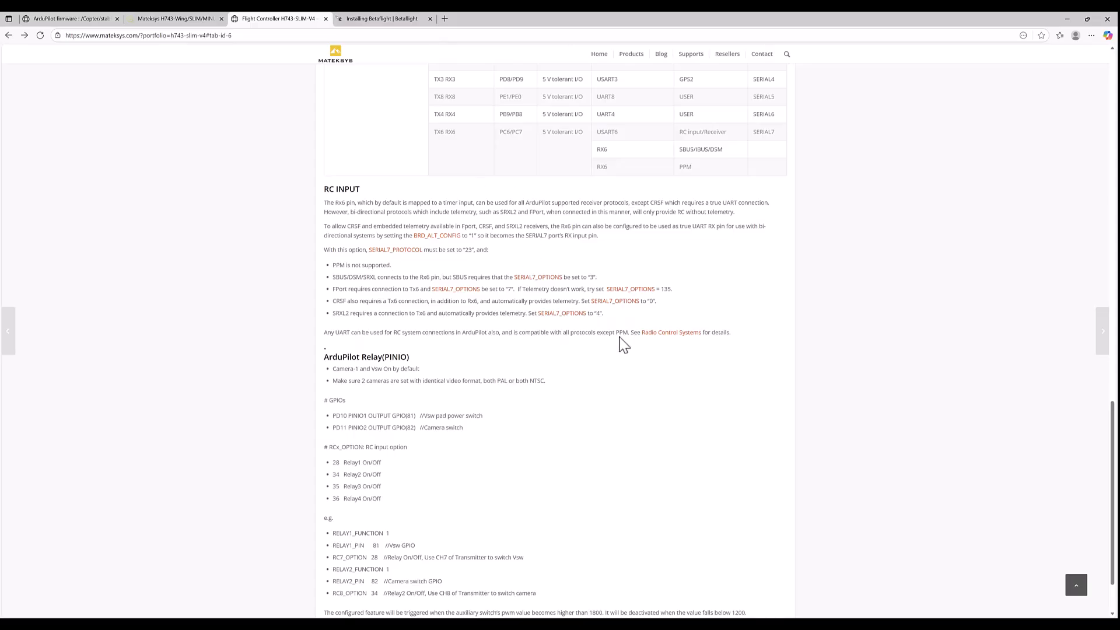
scroll(618, 343, up, 1)
scroll(610, 341, up, 1)
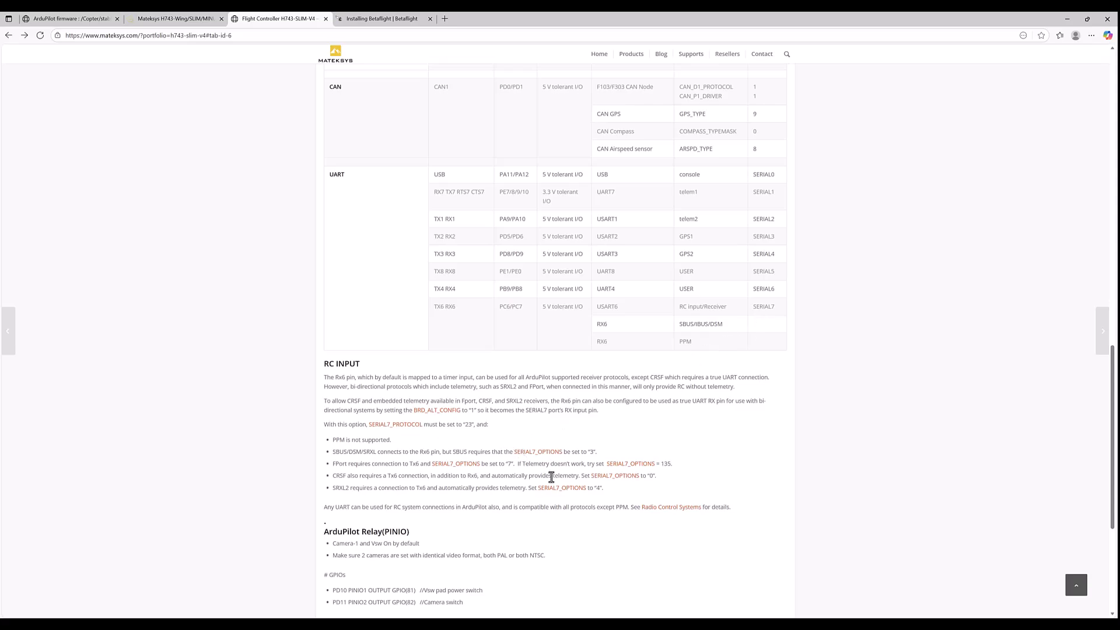
scroll(549, 484, up, 3)
scroll(549, 487, up, 5)
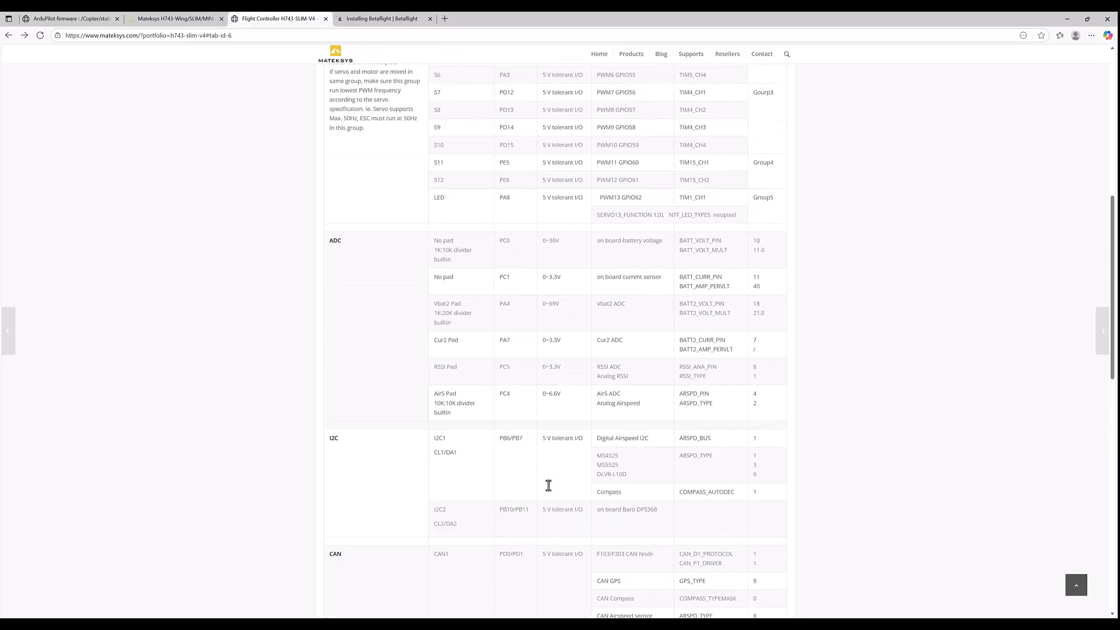
Step: Switch to the ArduPilot Mateksys H743-Wing/SLIM/MINI/WLITE page and examine its specifications, UART order, RC input, Dshot and battery monitor settings
click(169, 19)
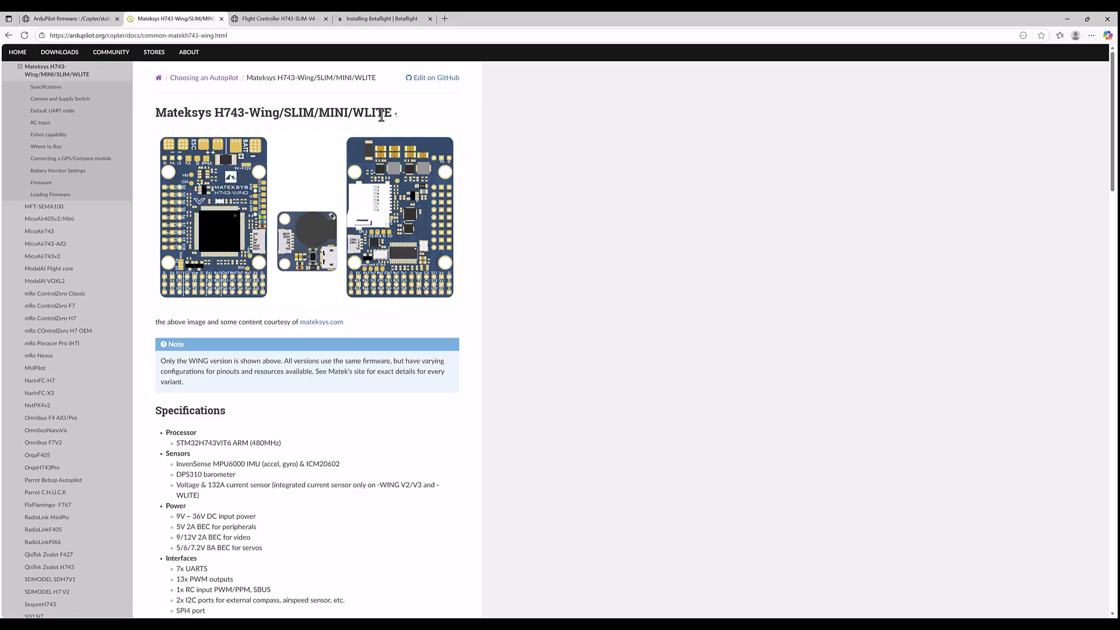
scroll(300, 188, down, 2)
scroll(300, 188, down, 8)
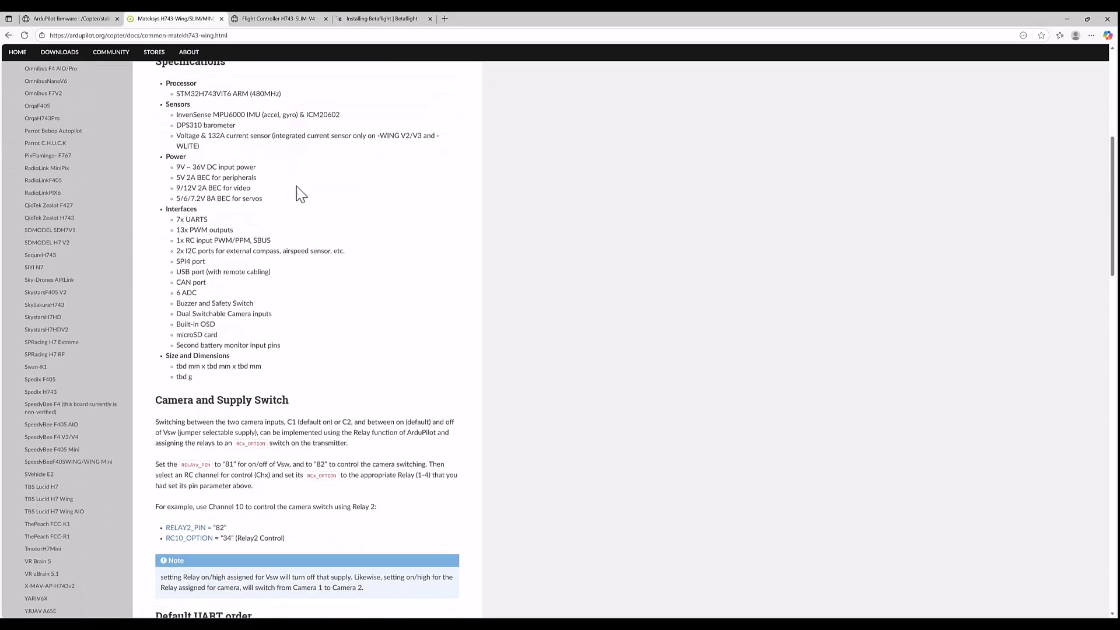
scroll(296, 188, down, 3)
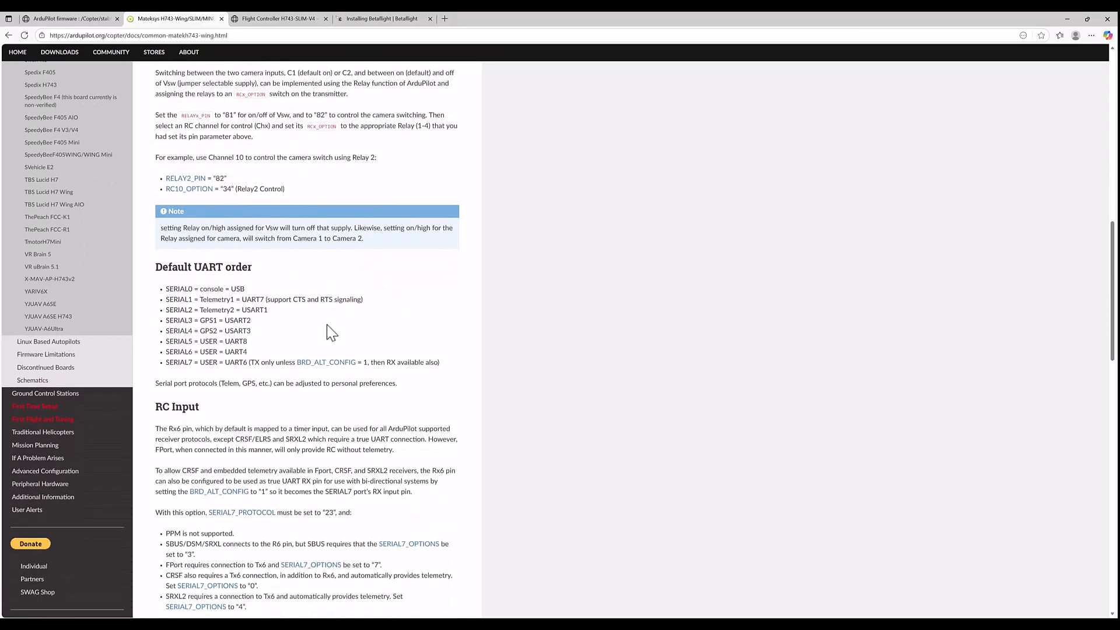
scroll(326, 325, down, 4)
scroll(319, 299, down, 3)
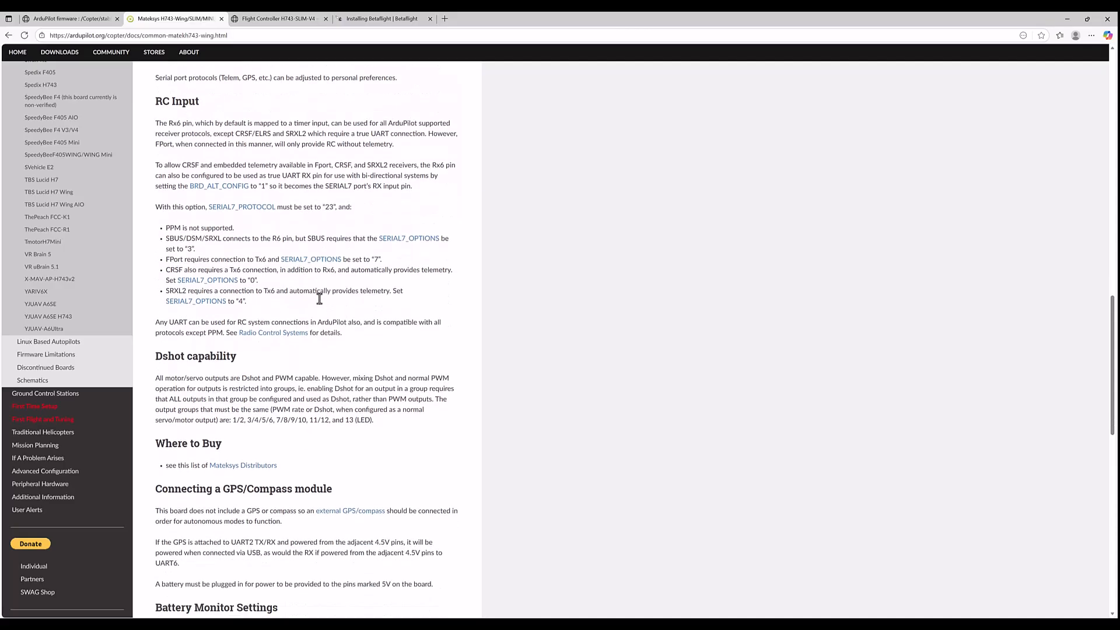
scroll(320, 299, down, 5)
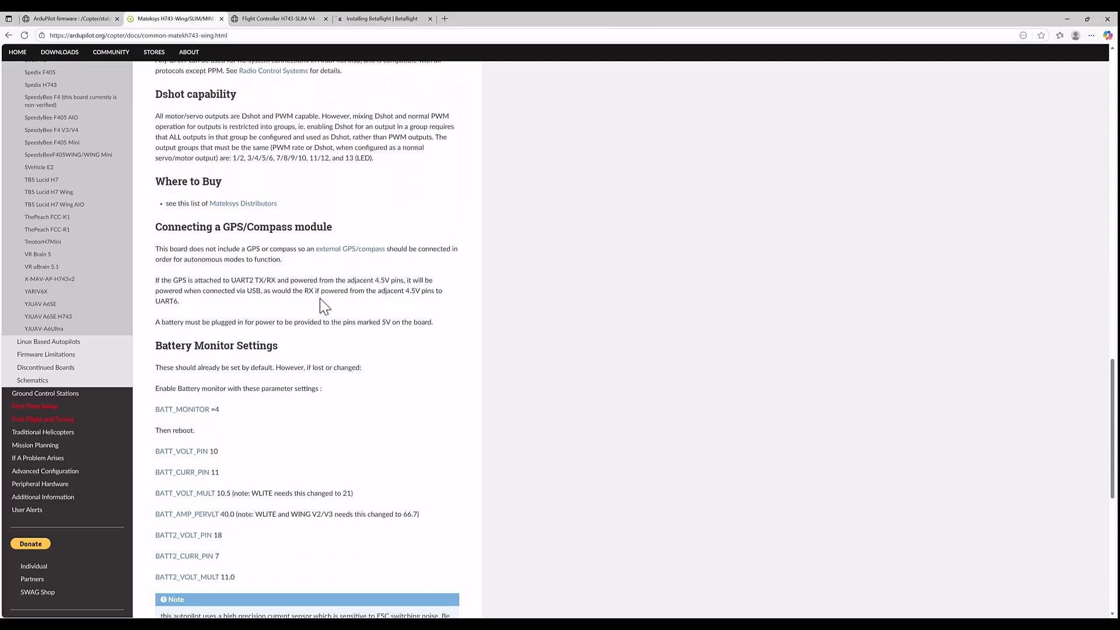
Step: Examine the battery monitor, firmware and loading sections of the Mateksys H743 page, highlight the bi-directional Dshot warning, and return to the page start
scroll(318, 295, down, 4)
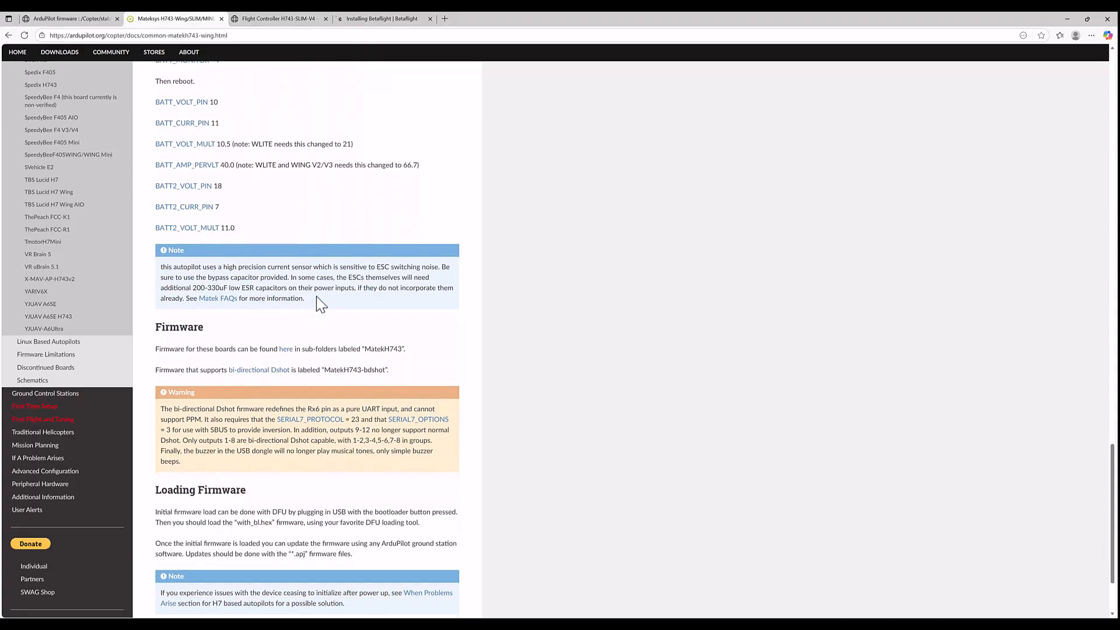
scroll(316, 297, down, 2)
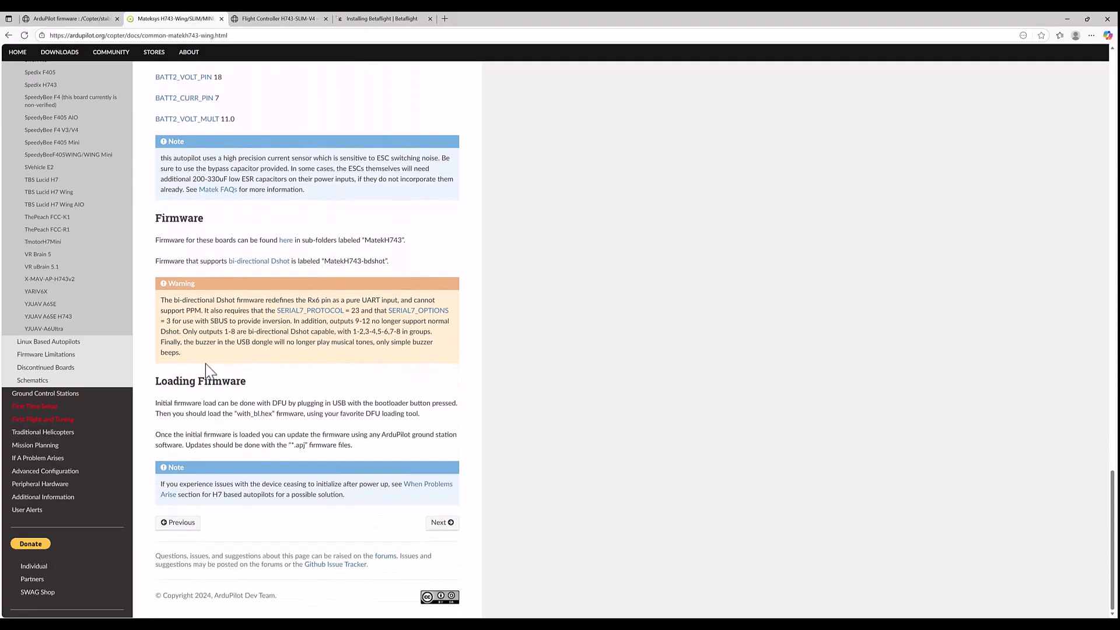
drag(197, 360, 160, 304)
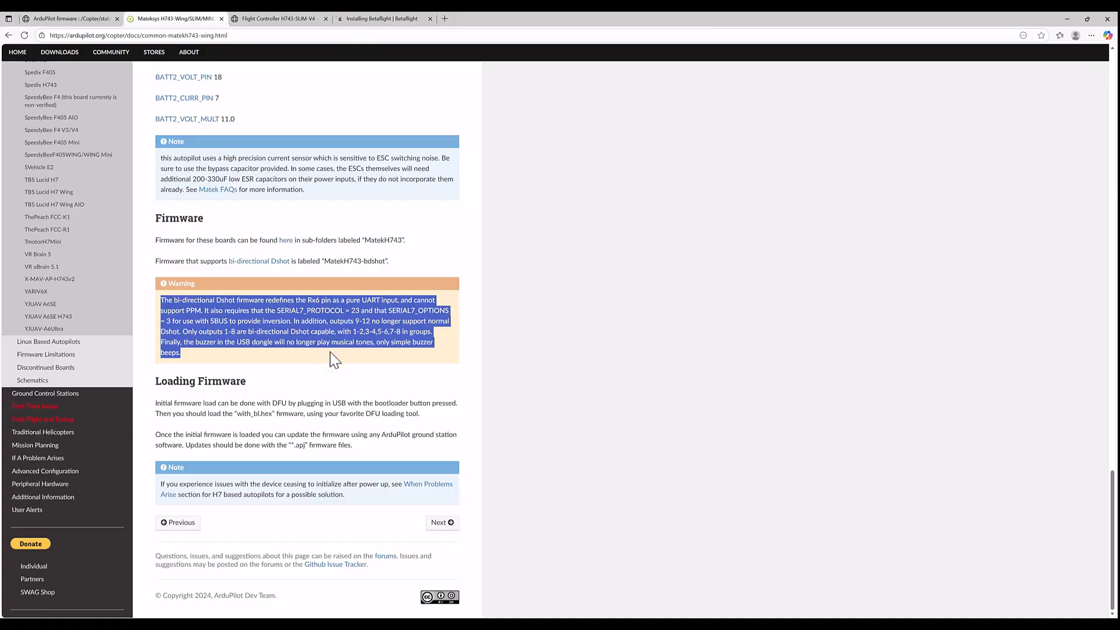
scroll(335, 358, up, 9)
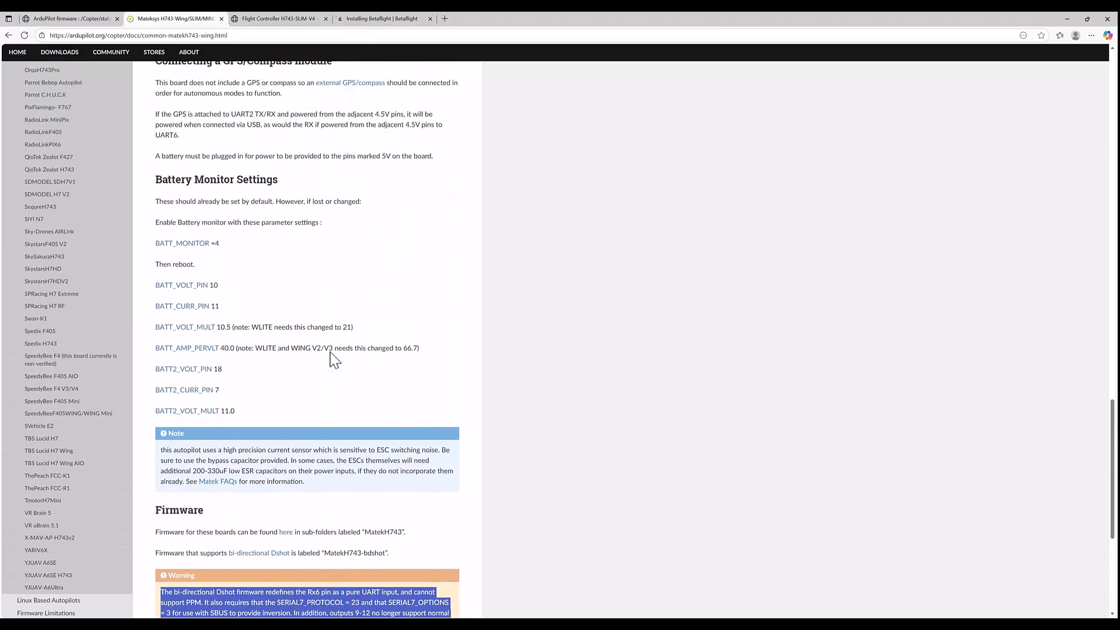
scroll(334, 359, up, 20)
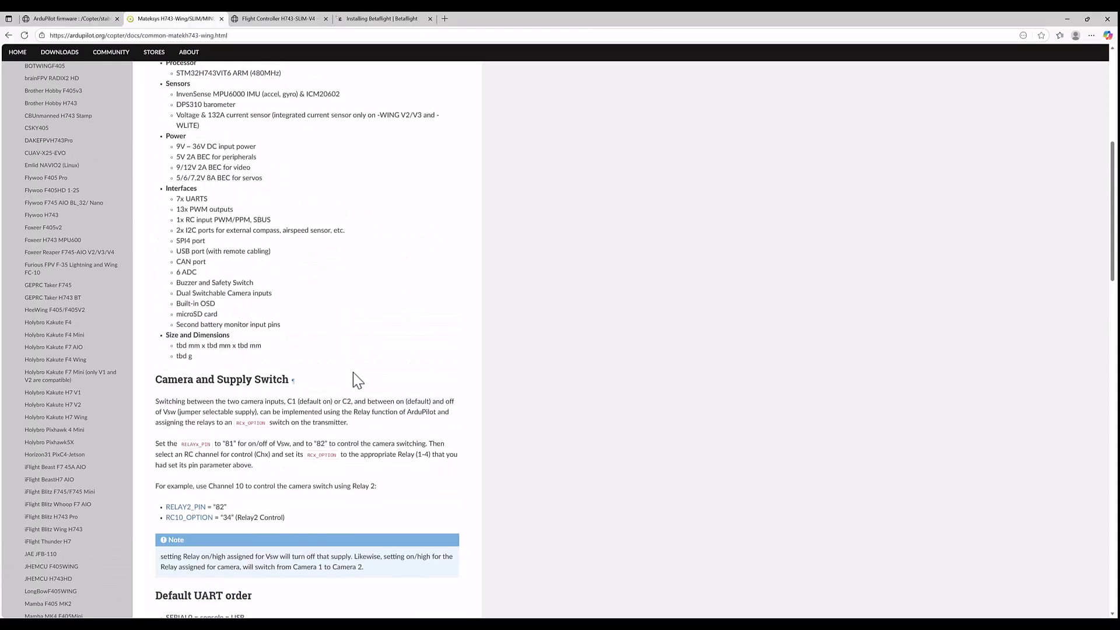
scroll(352, 372, up, 2)
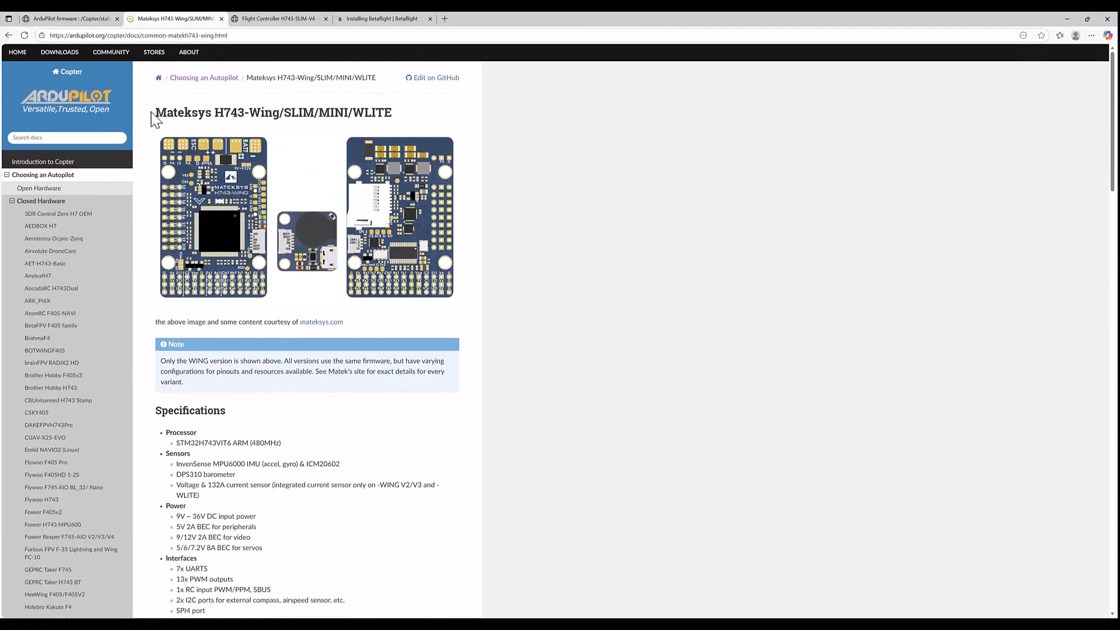
Step: From the firmware download page, go back to the ArduPilot documentation home and open the Copter first-time setup article on connecting ESCs and motors
click(80, 19)
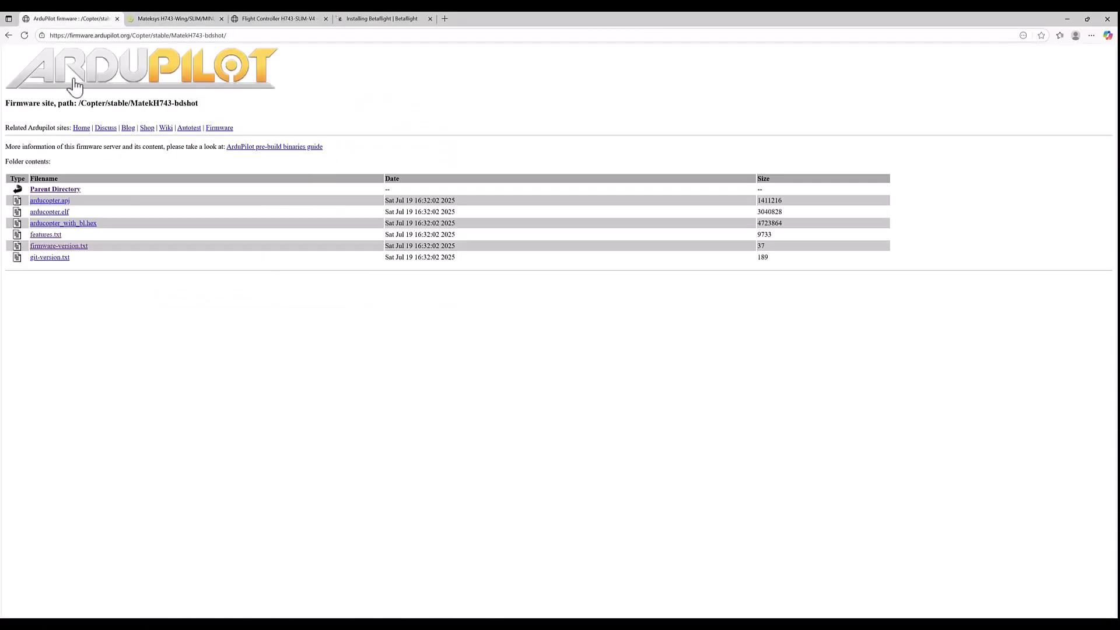
click(6, 36)
click(6, 35)
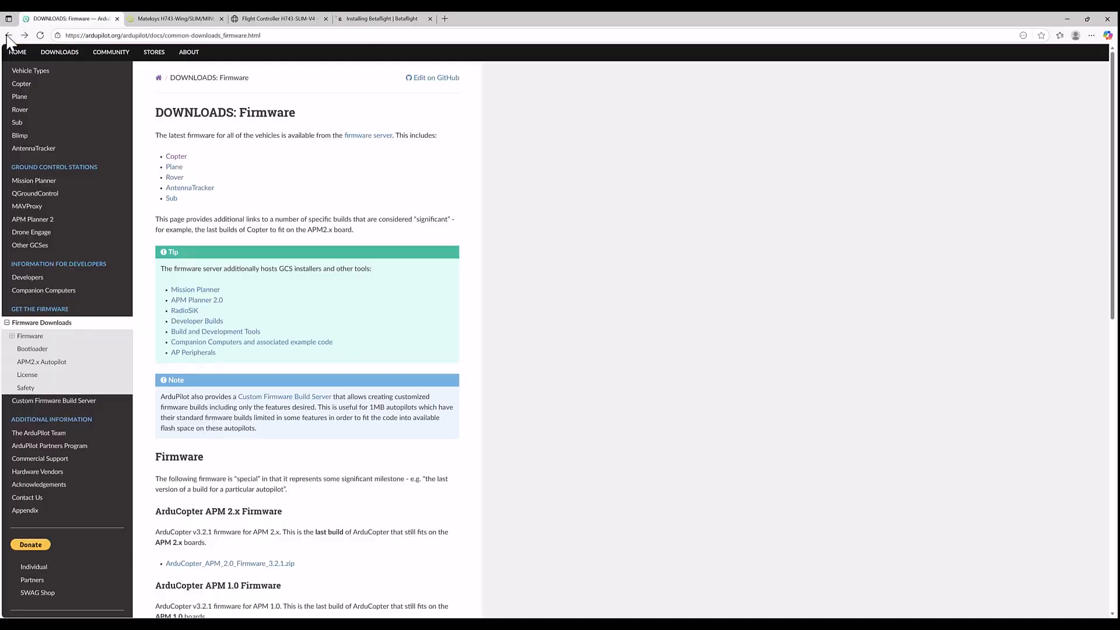
click(7, 36)
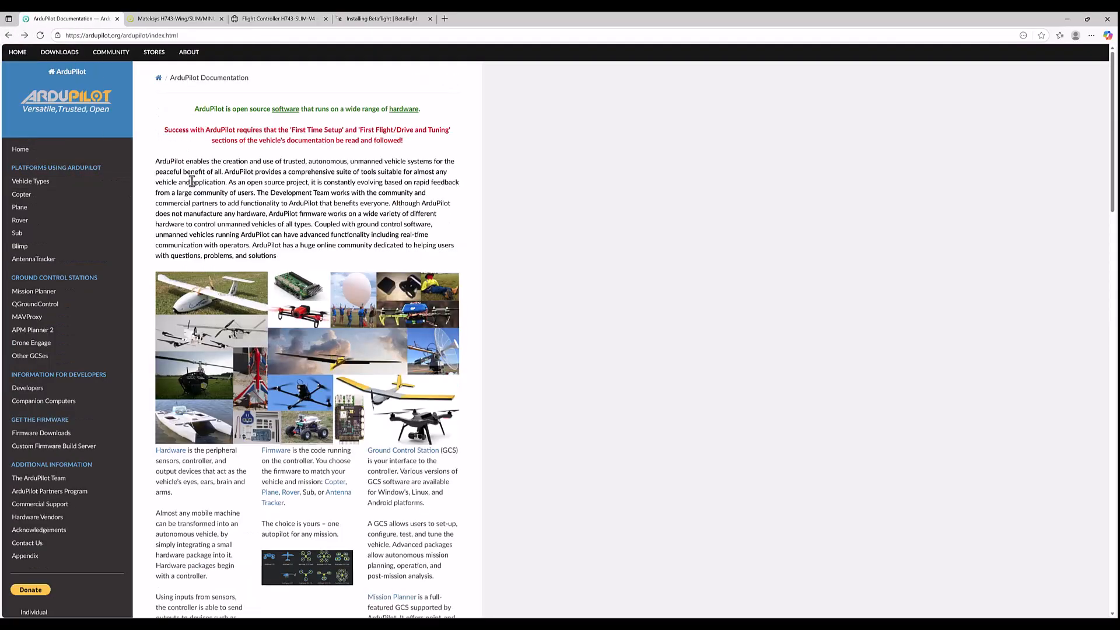
click(19, 198)
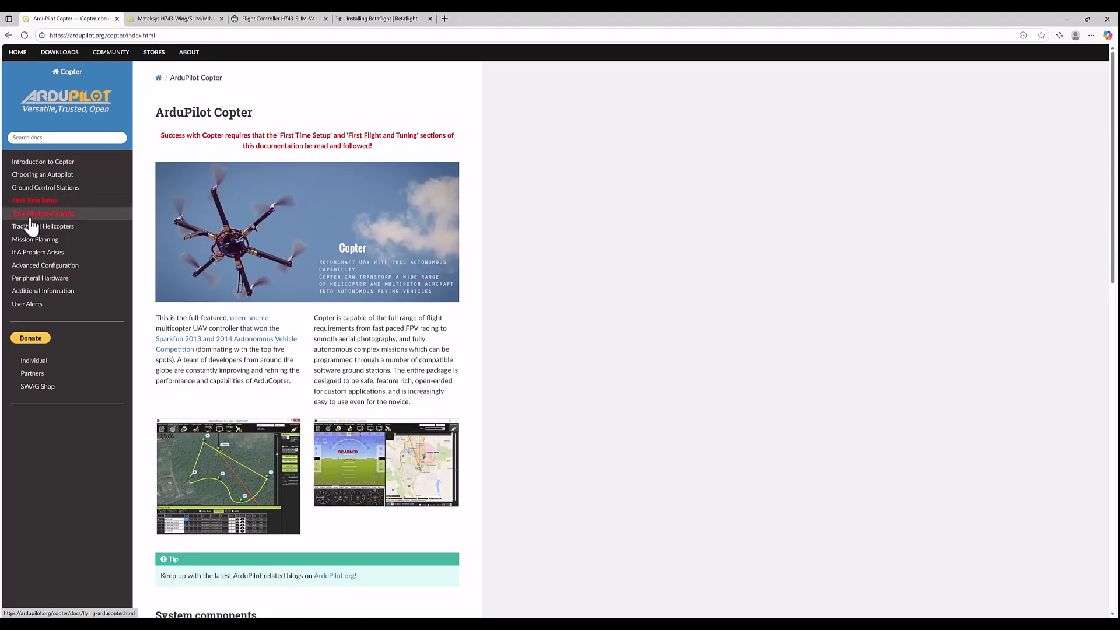
click(41, 204)
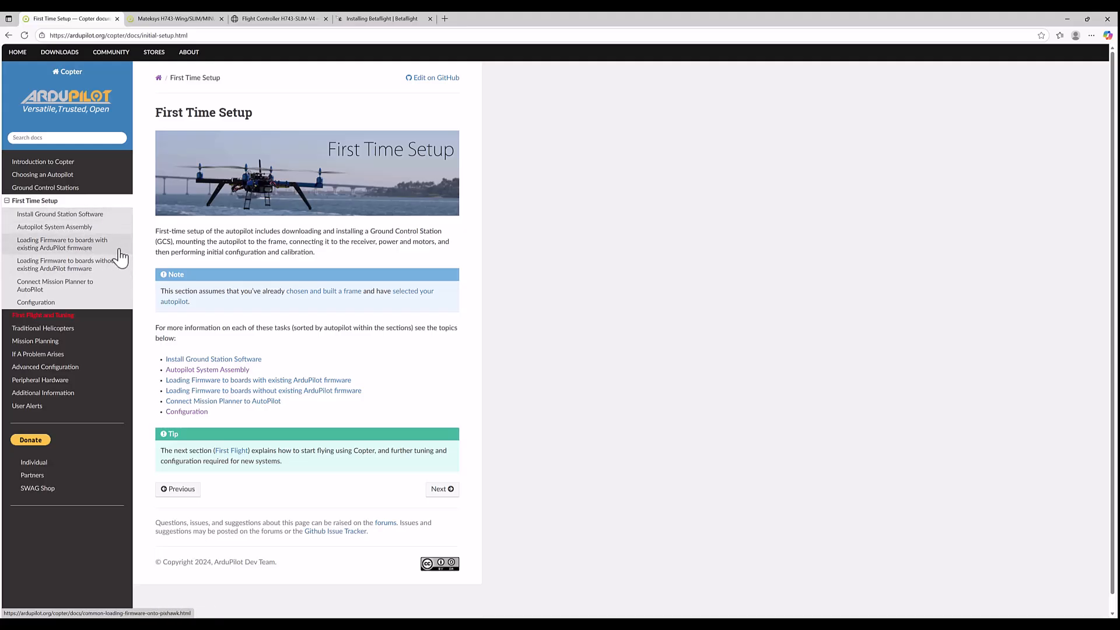
click(53, 229)
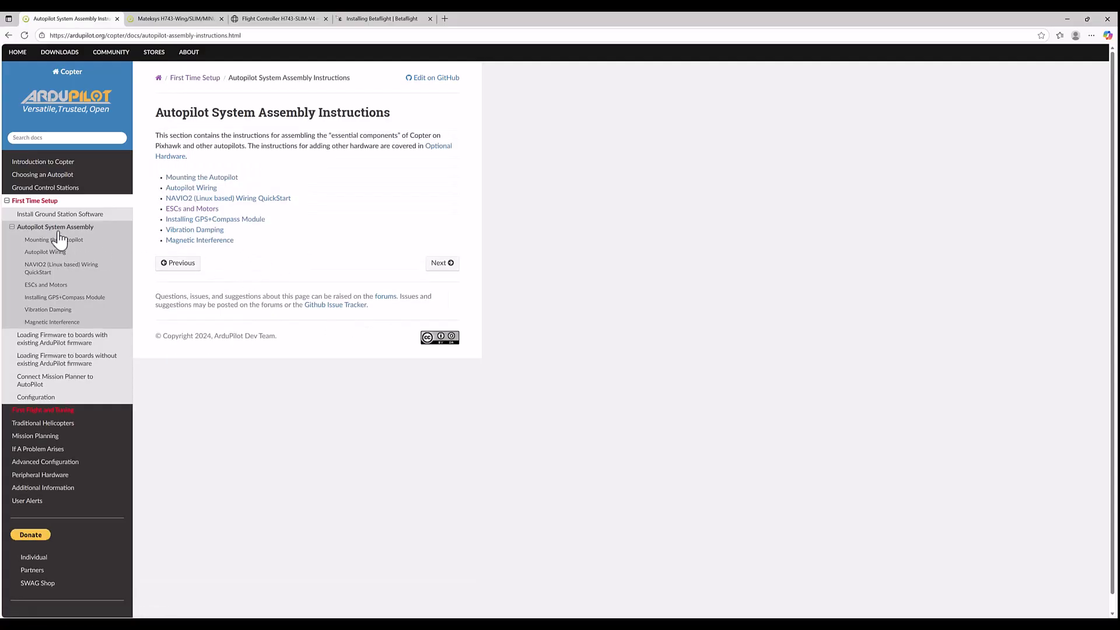
click(175, 210)
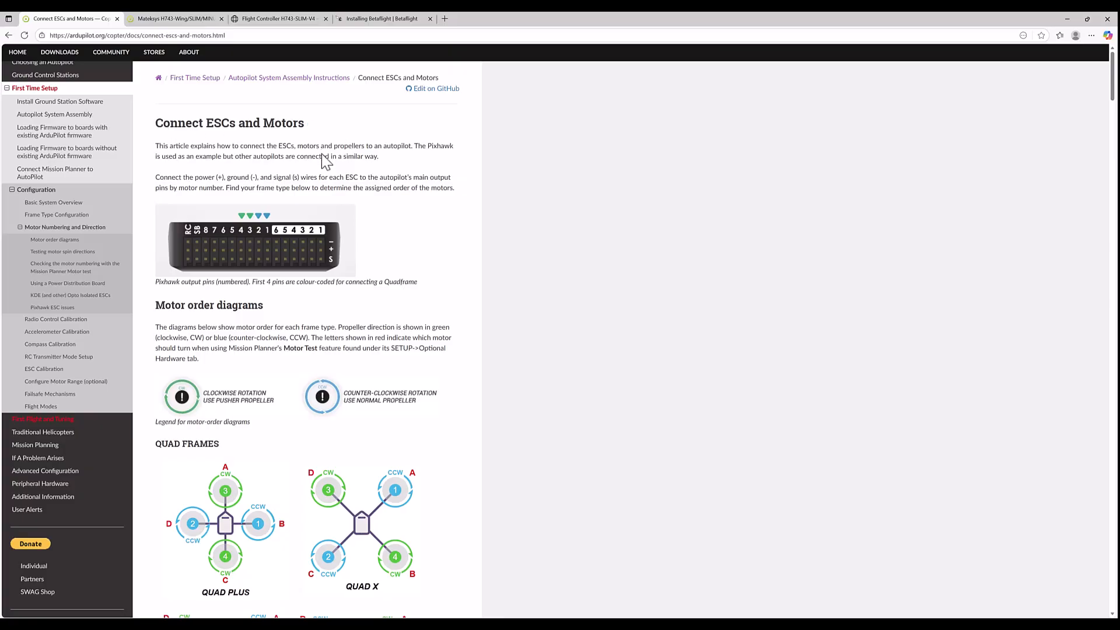
Step: Examine the motor order diagrams for the quad frames, including Quad X, Quad X (Betaflight) and Quad X (BF Reversed)
scroll(321, 155, down, 3)
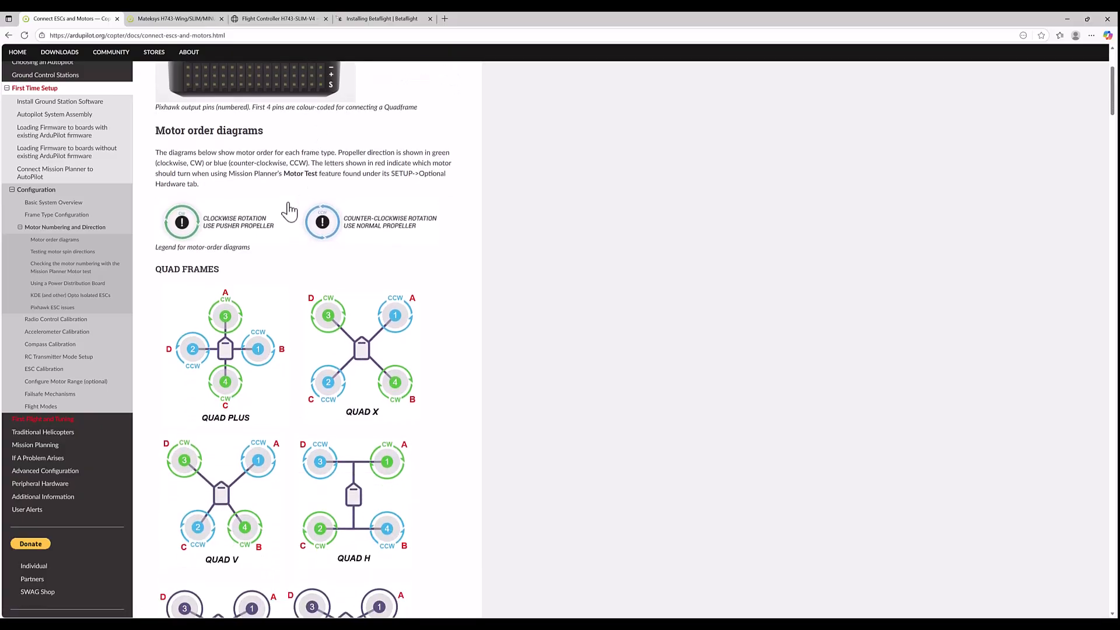
scroll(287, 213, down, 1)
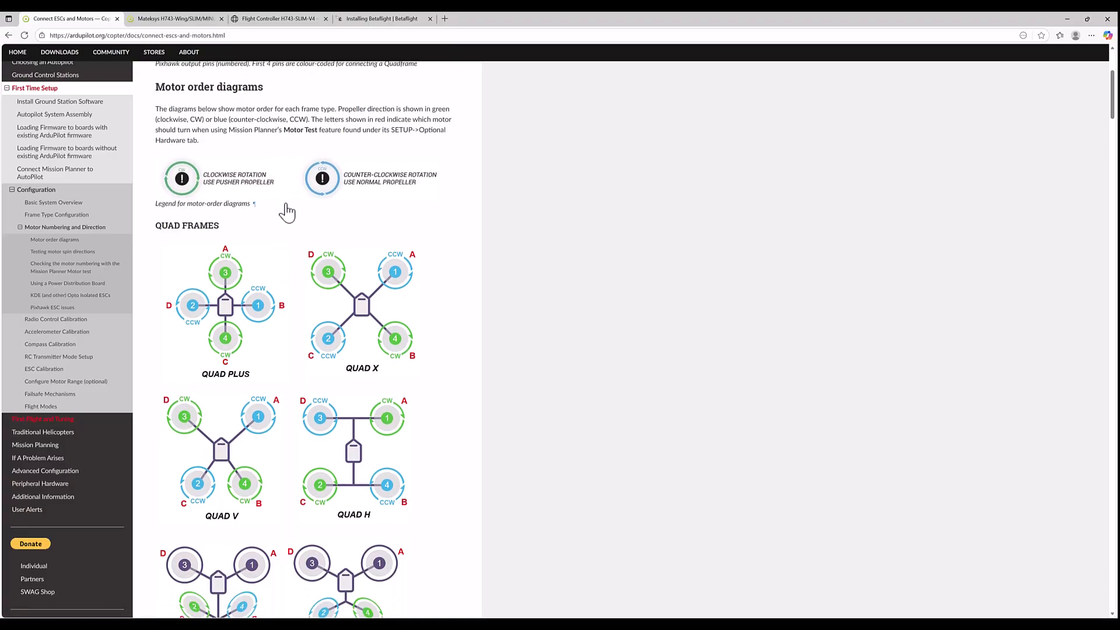
scroll(287, 213, down, 5)
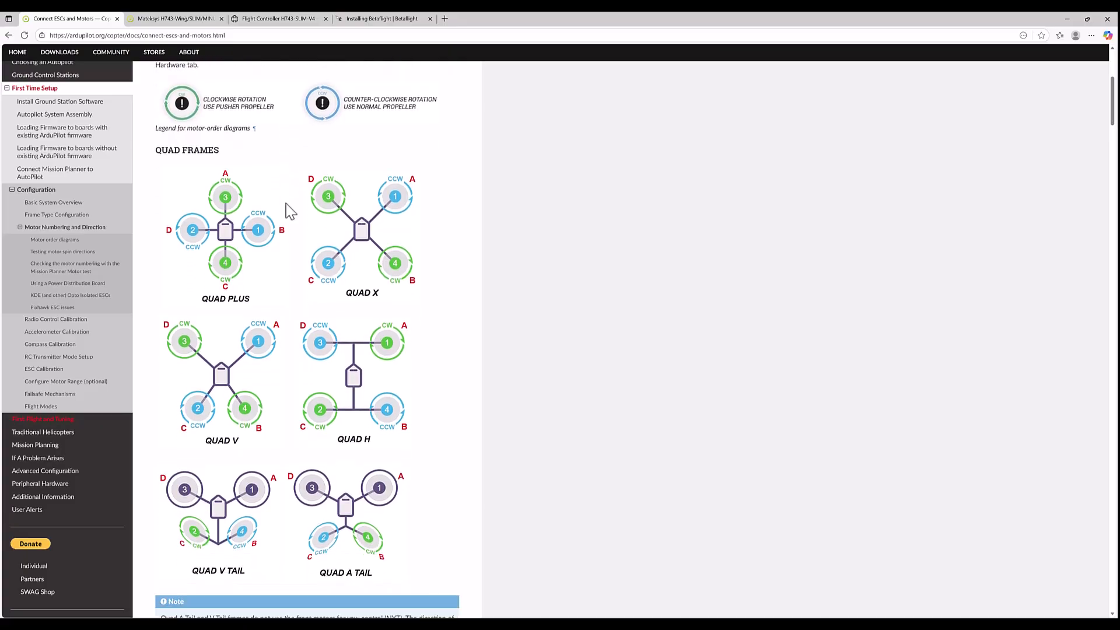
scroll(287, 213, down, 2)
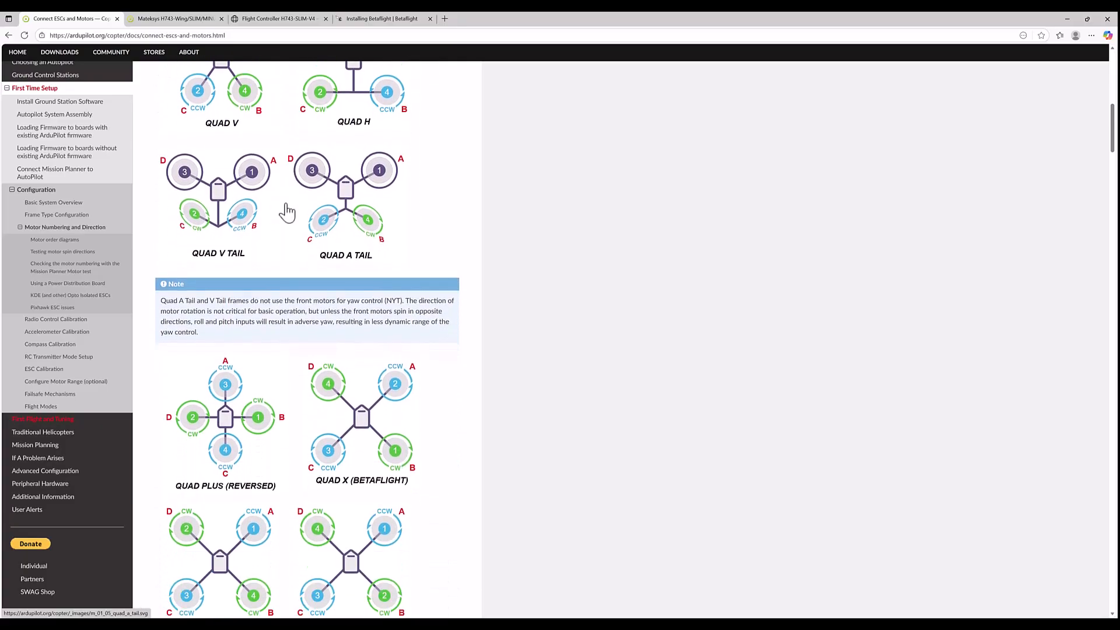
scroll(287, 213, up, 5)
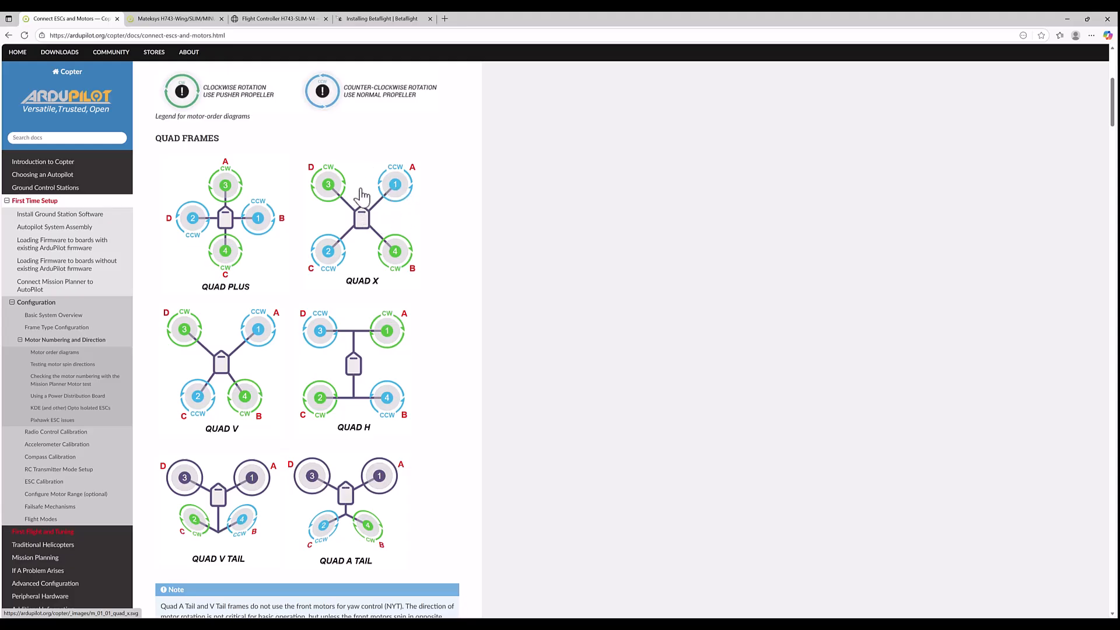
scroll(353, 214, down, 1)
scroll(353, 215, down, 5)
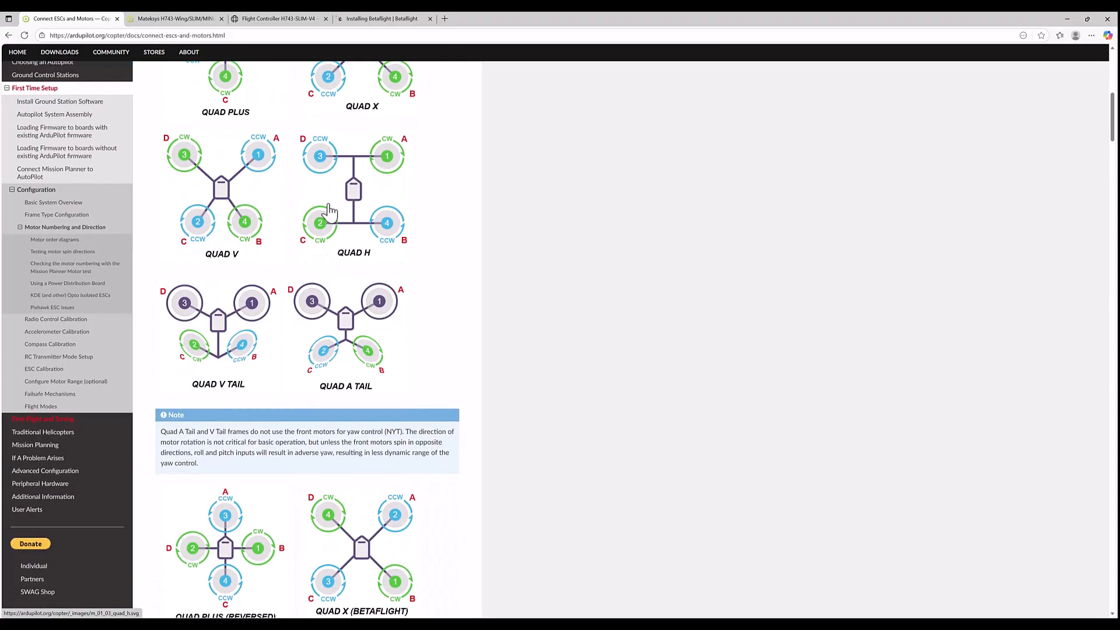
scroll(267, 203, down, 1)
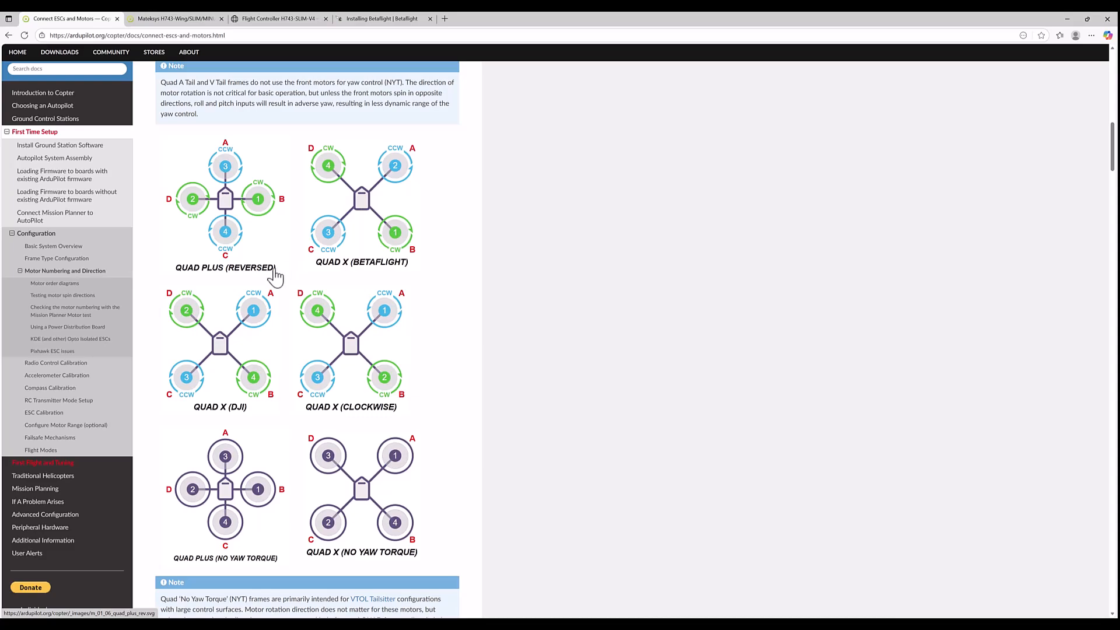
scroll(278, 276, down, 5)
scroll(277, 275, down, 2)
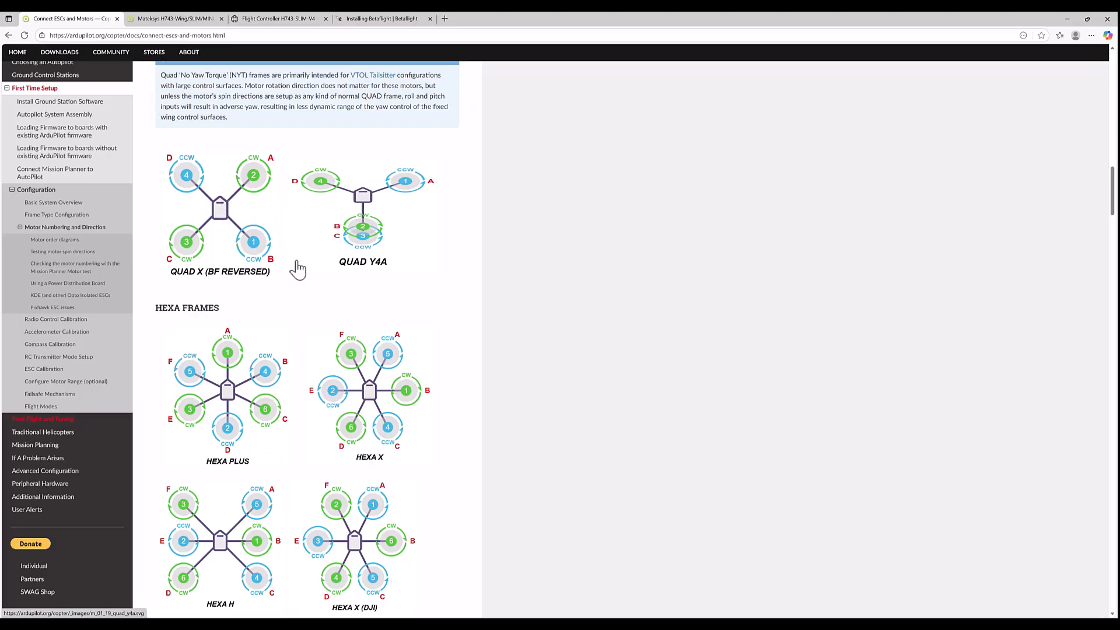
scroll(295, 270, up, 1)
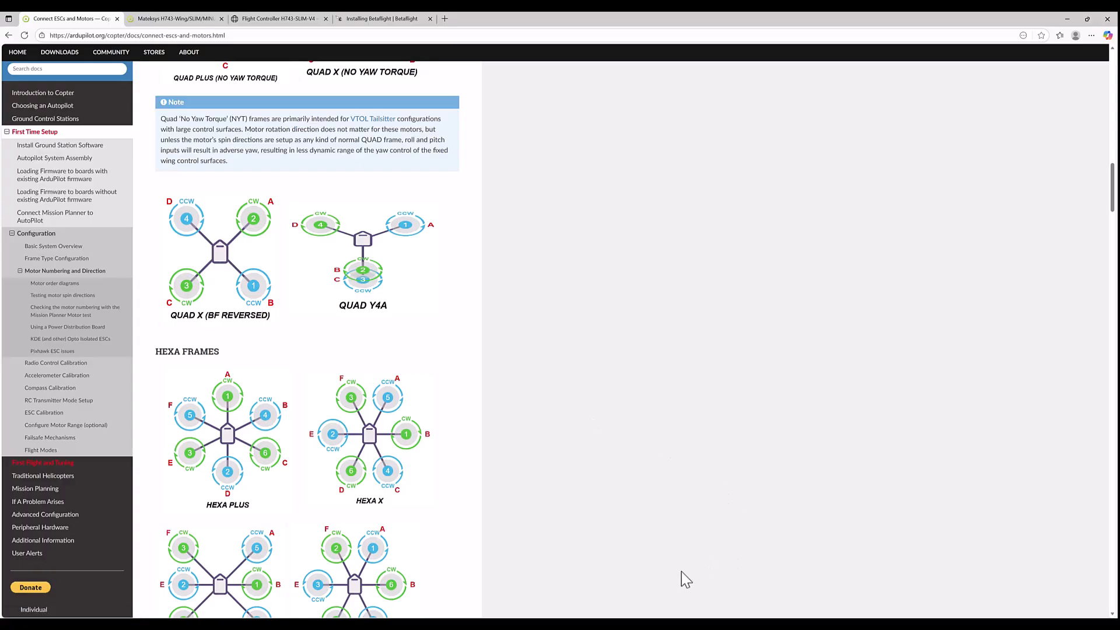
Step: Switch to Mission Planner and list the mandatory hardware setup pages
click(650, 625)
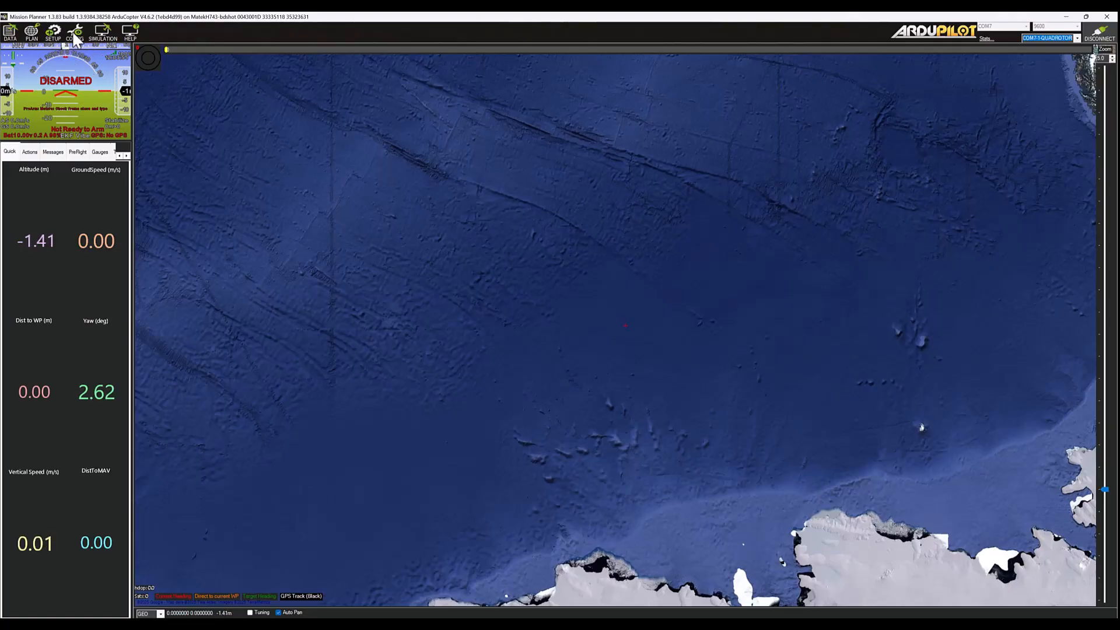
click(51, 38)
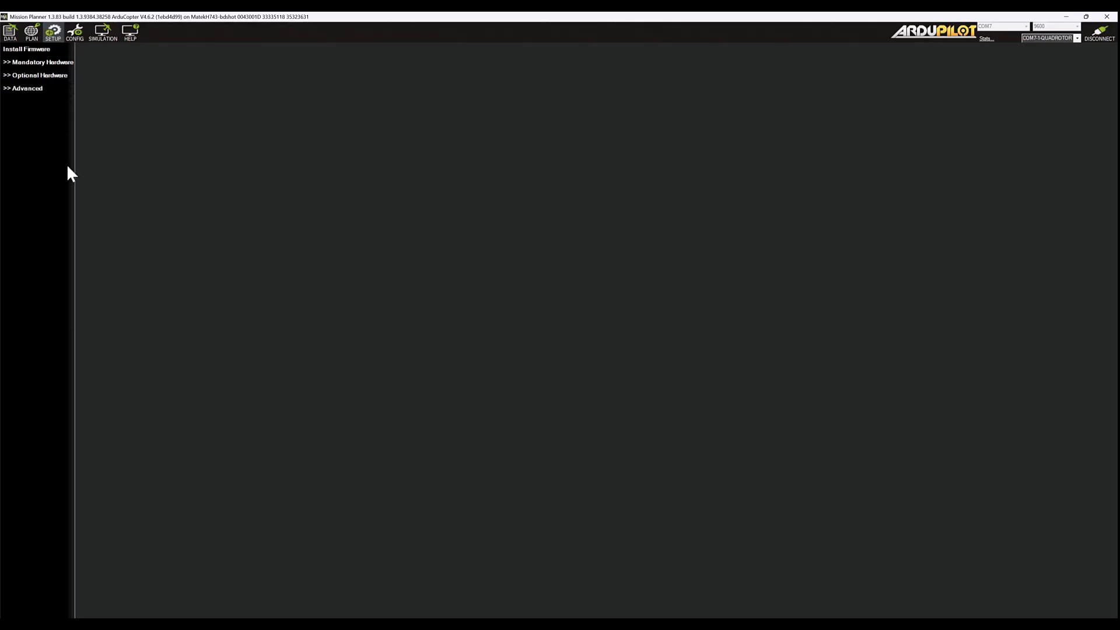
click(6, 62)
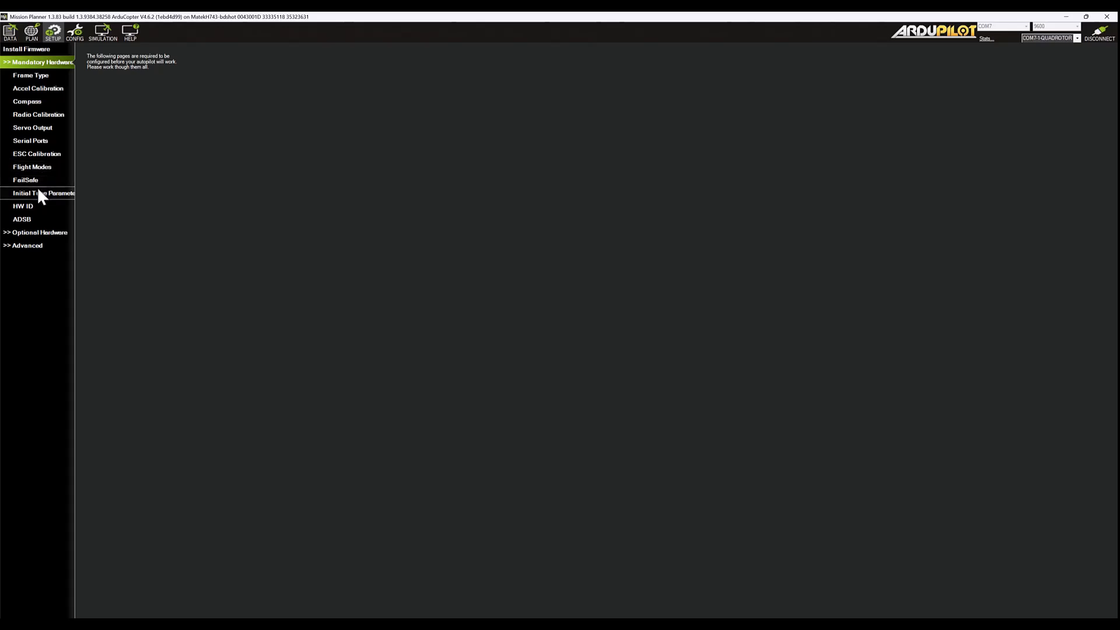
Step: Open the Full Parameter List in the configuration area and look through its parameter group tree
click(74, 32)
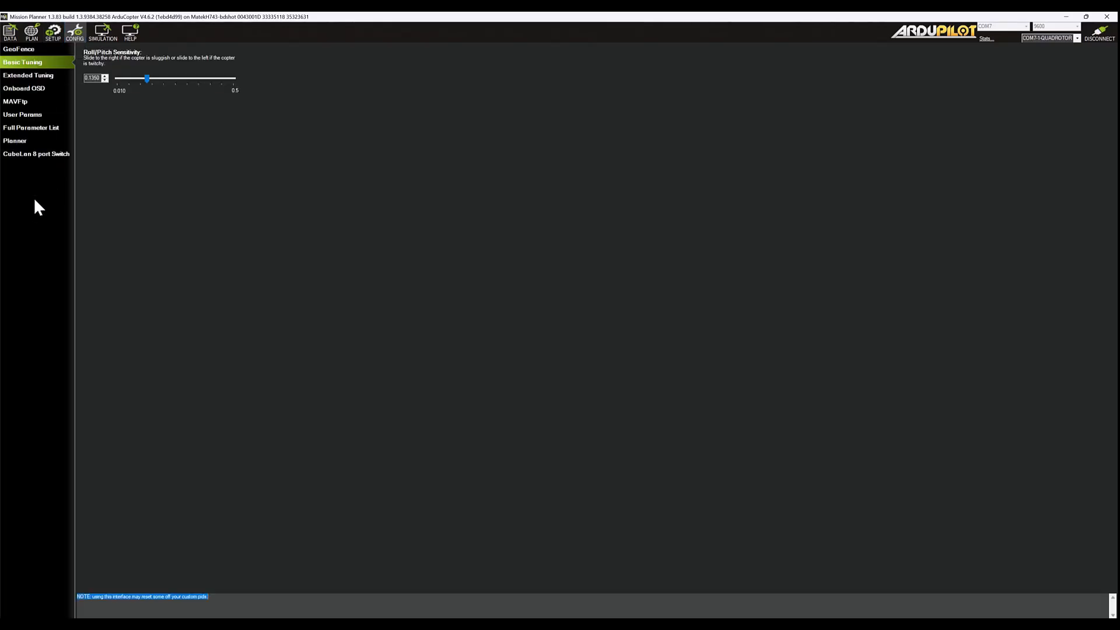
click(30, 128)
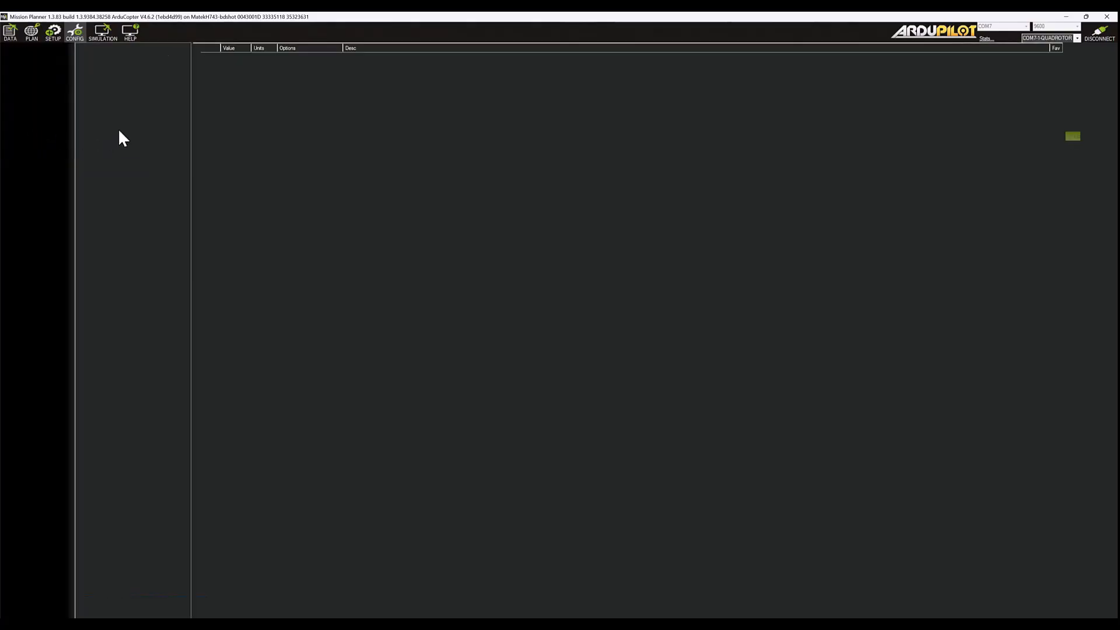
scroll(122, 97, down, 20)
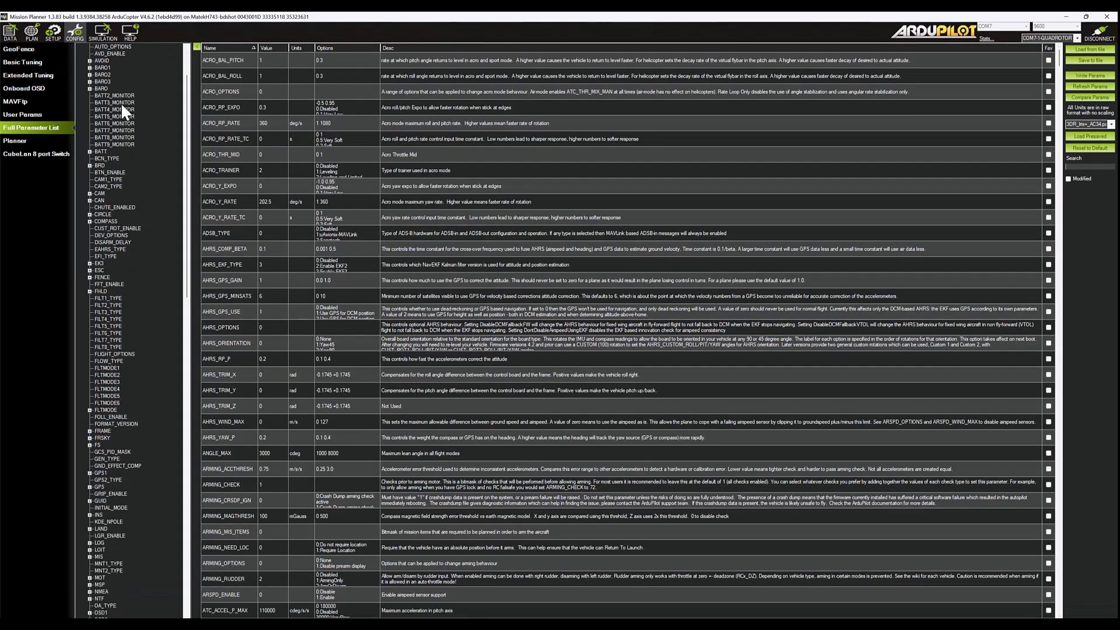
scroll(120, 153, down, 10)
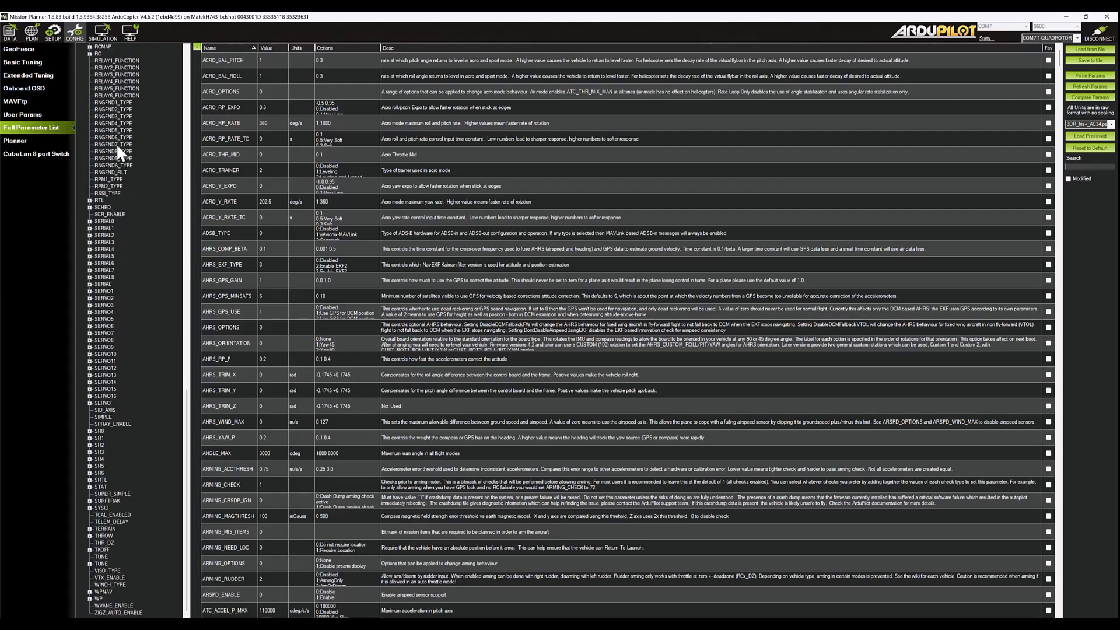
scroll(128, 185, up, 20)
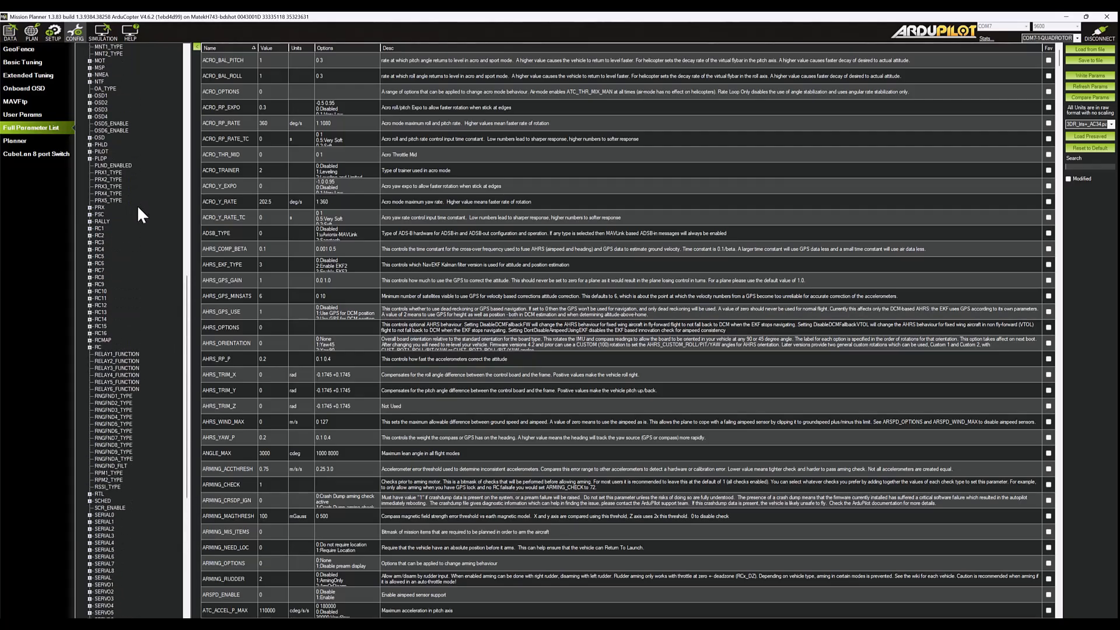
scroll(138, 205, up, 20)
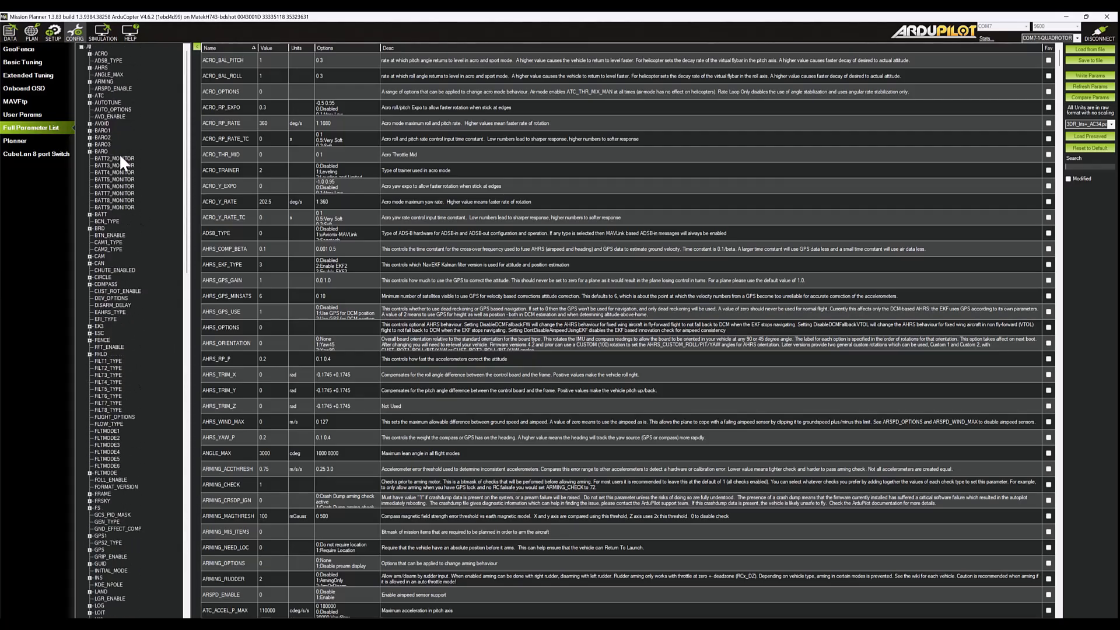
Step: On the mandatory hardware Frame Type page, set the frame class to Quad with the X frame type
click(49, 36)
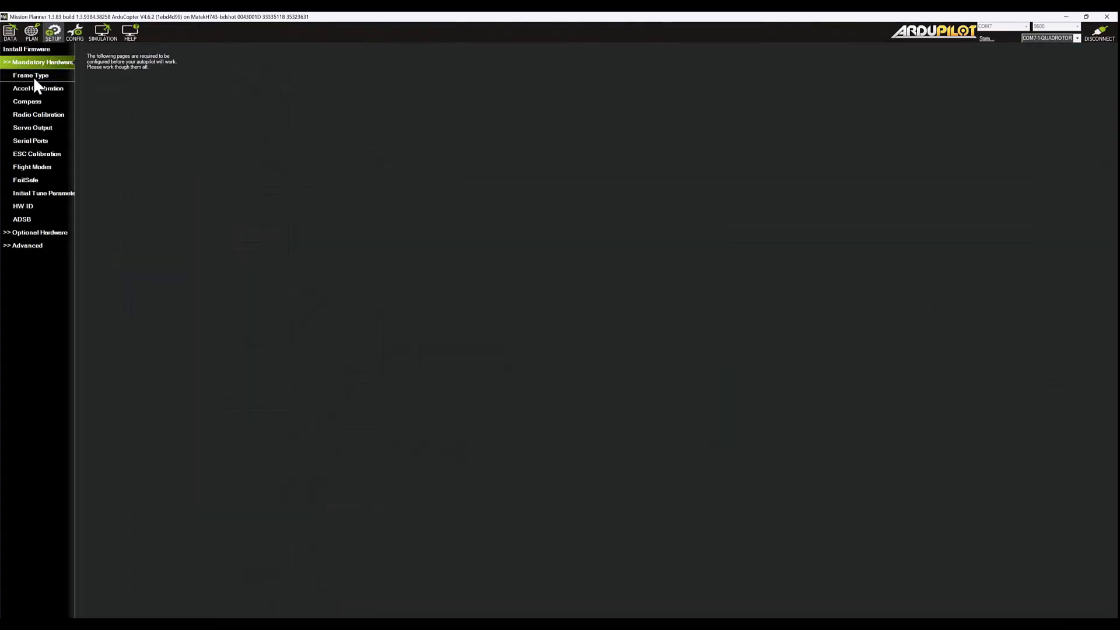
click(32, 78)
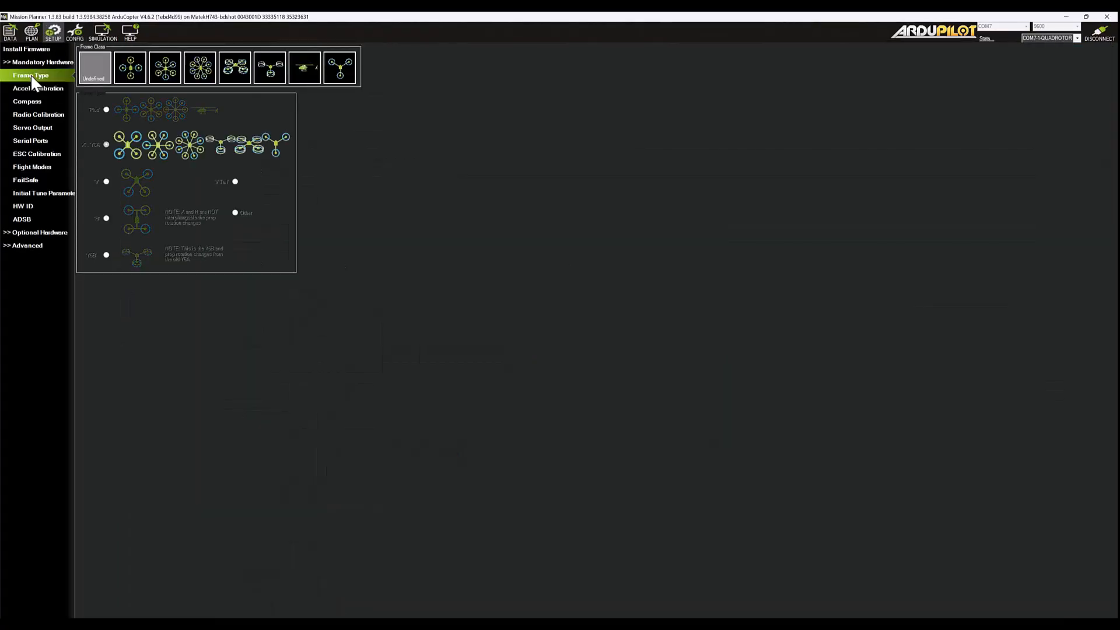
click(138, 76)
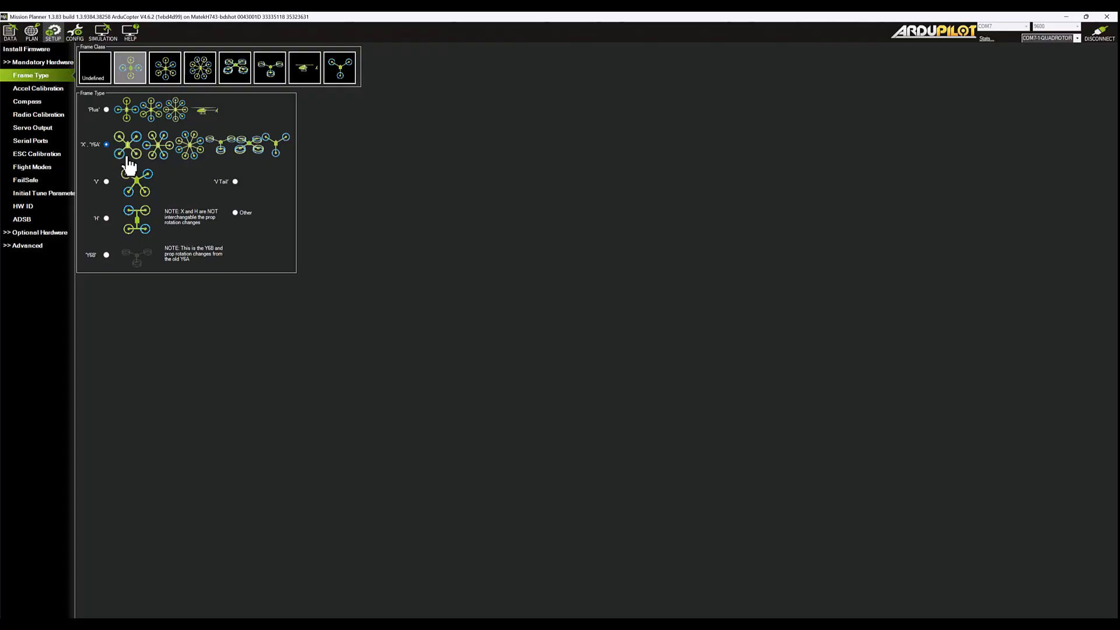
Step: In the Full Parameter List filtered for "frame", set FRAME_TYPE to BetaFlightXReversed and write the parameter to the flight controller
click(71, 34)
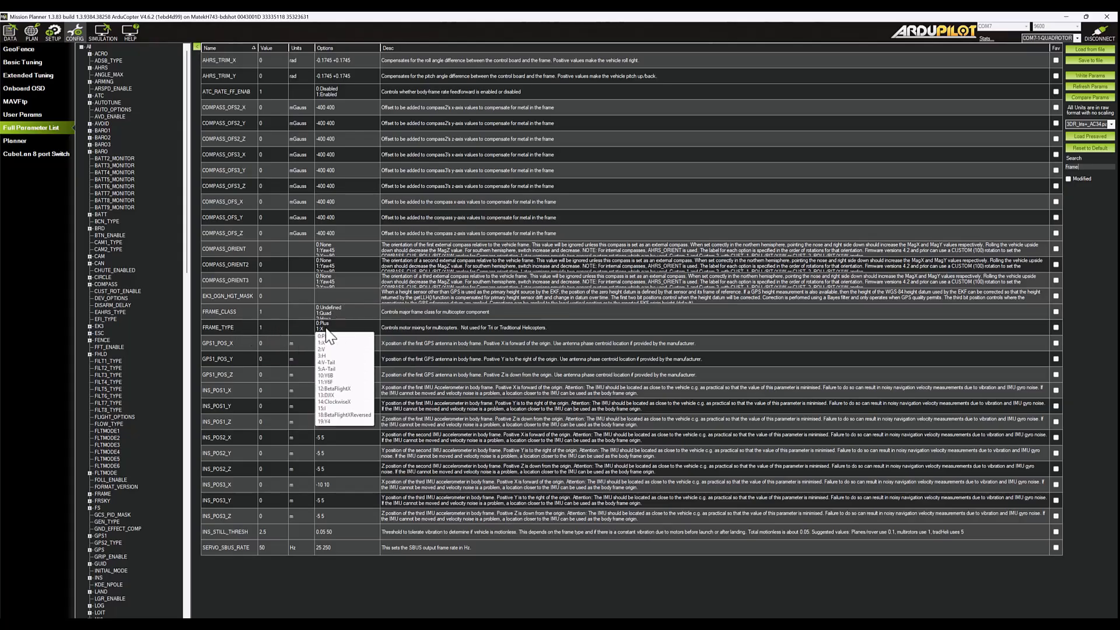
click(347, 325)
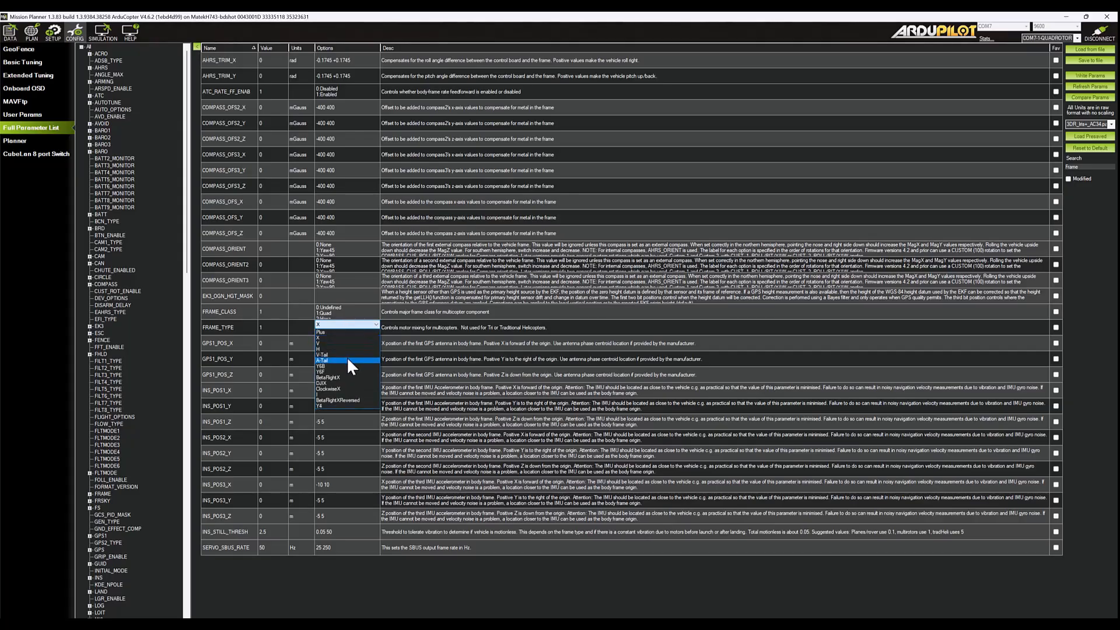
click(352, 400)
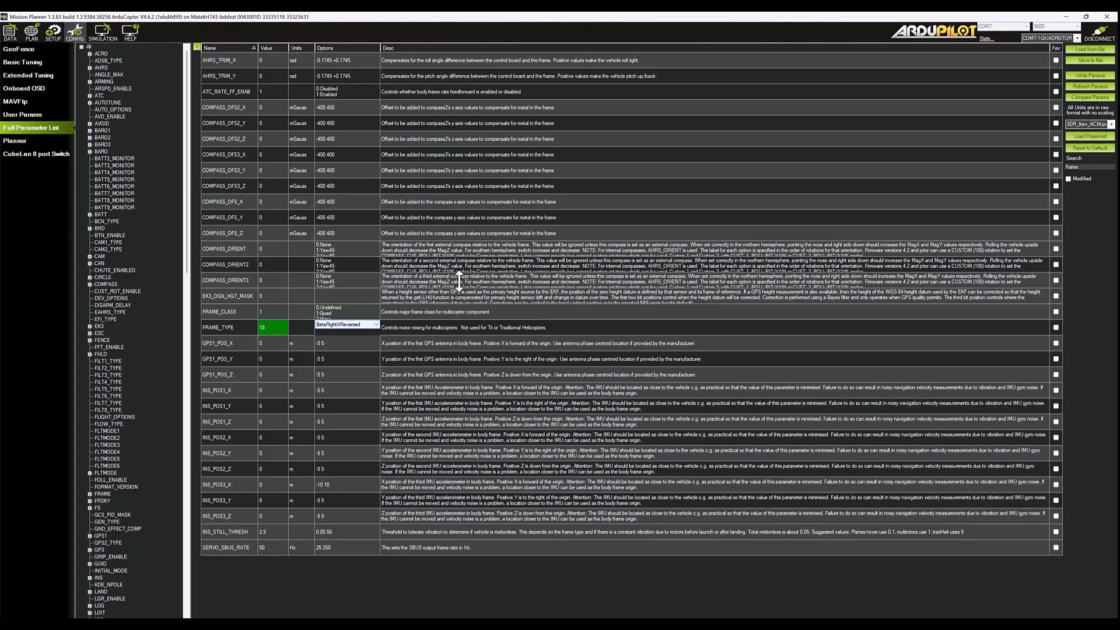
click(1093, 75)
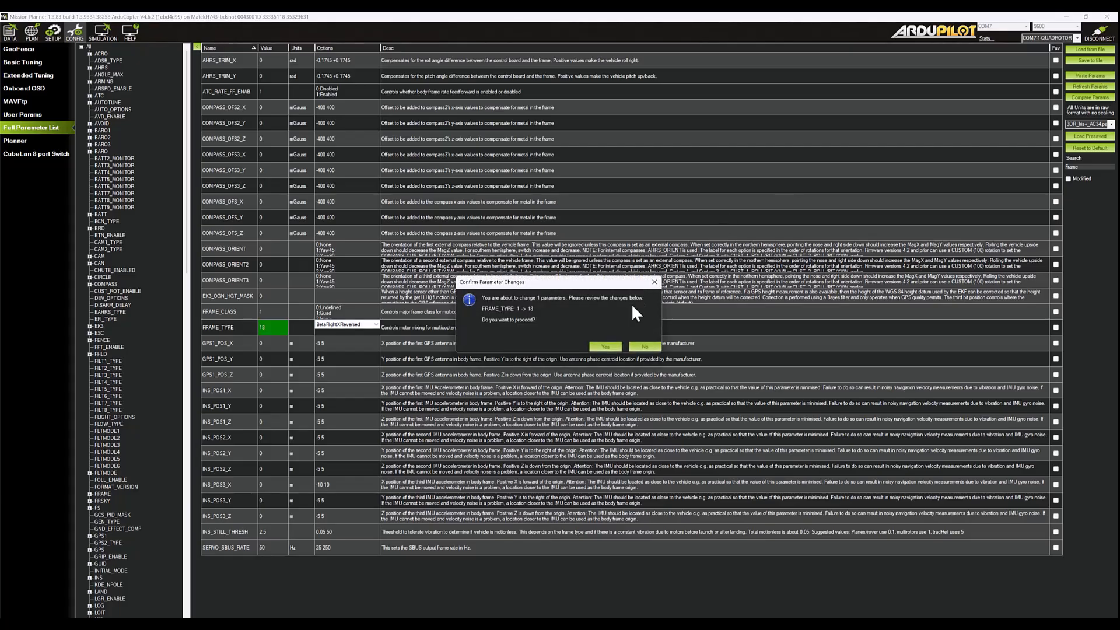
click(604, 348)
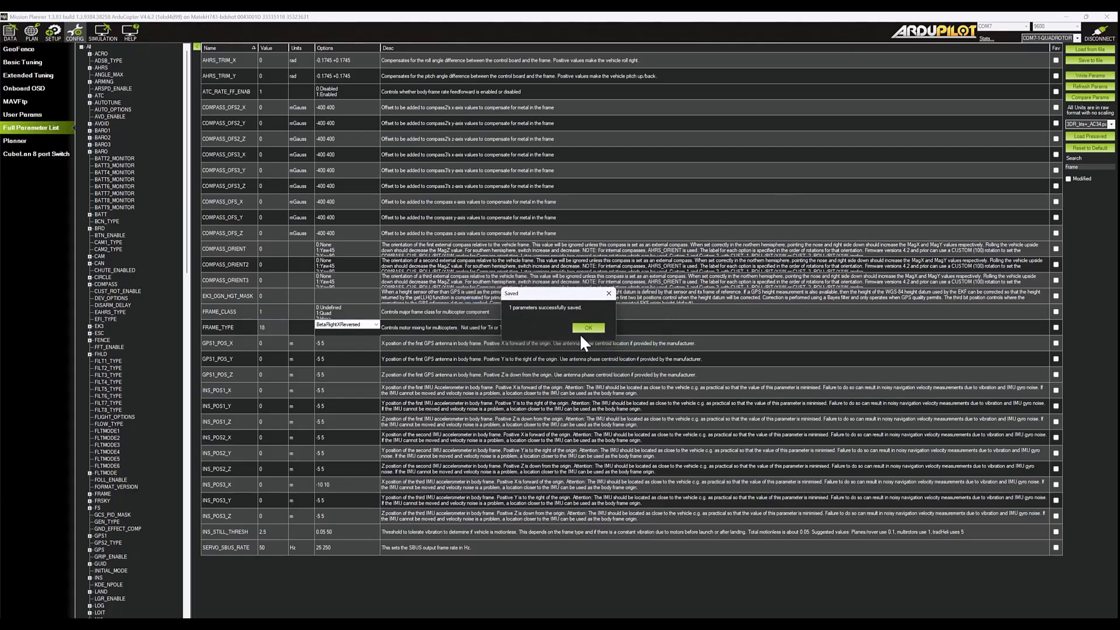
click(580, 328)
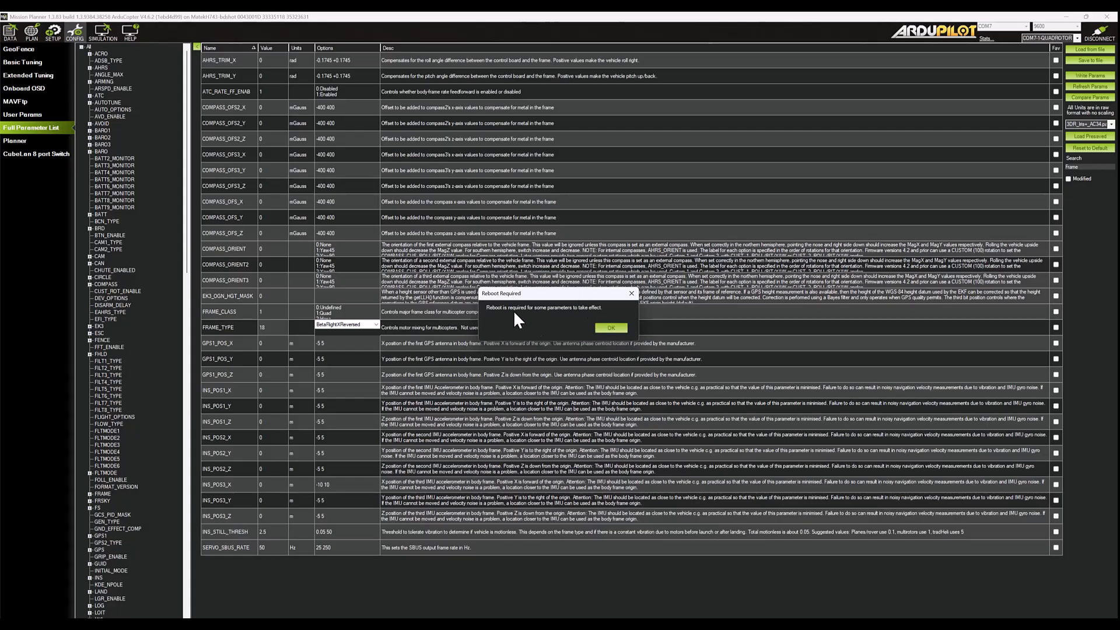
click(606, 328)
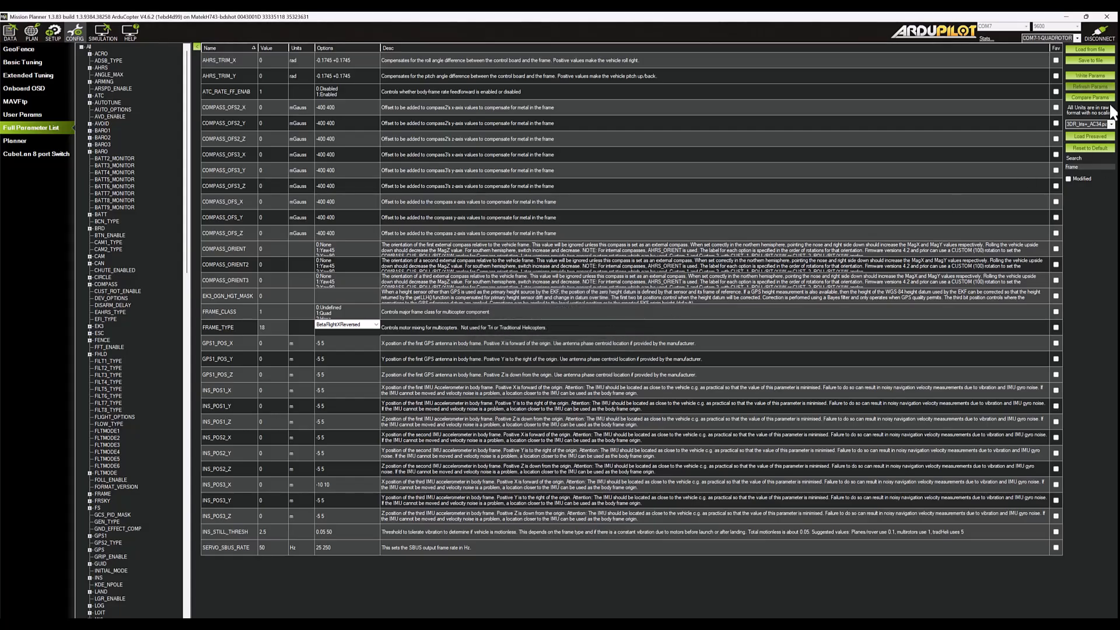
Step: Reboot the flight controller from the Compass setup page and return to the Frame Type page to check the selection
click(51, 37)
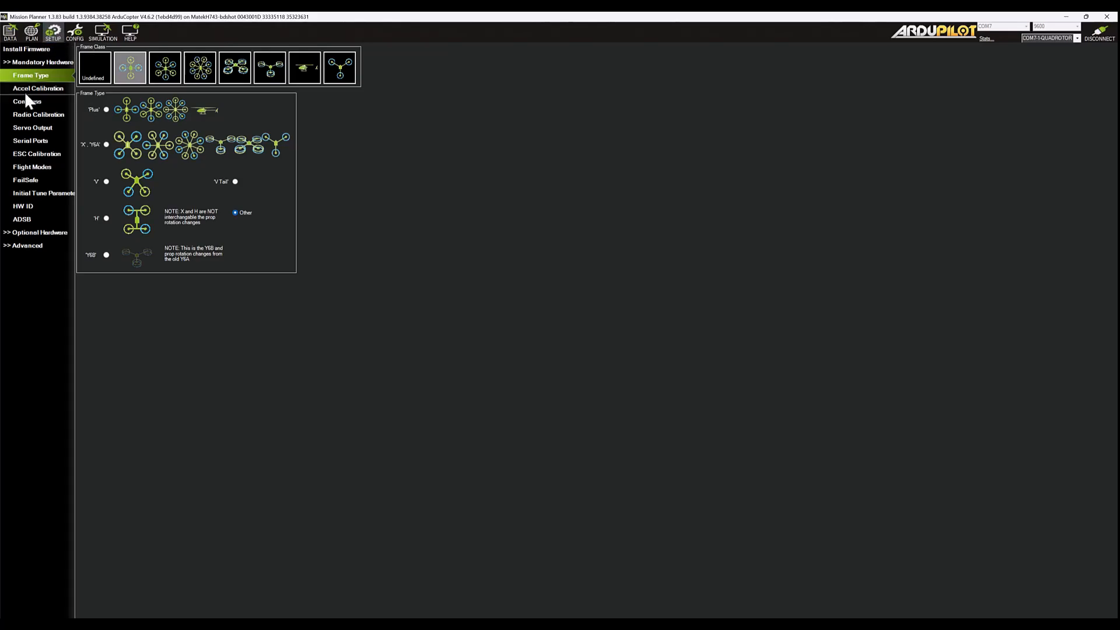
click(27, 105)
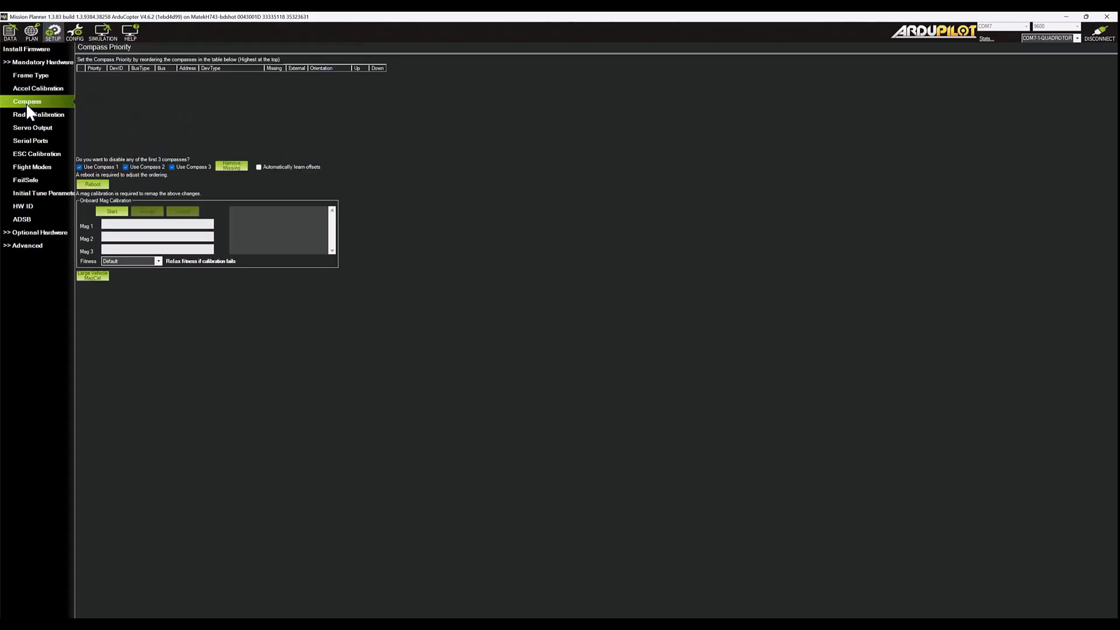
click(90, 186)
click(562, 328)
click(36, 78)
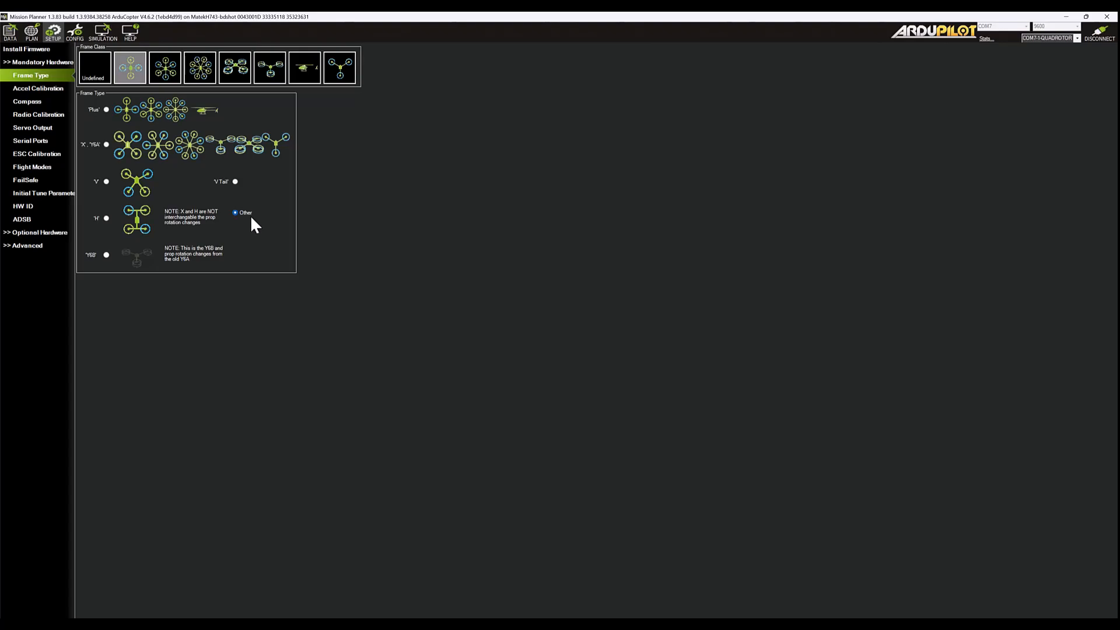
Step: Run the 3-axis accelerometer calibration through the level, left, right, nose-down, nose-up and back positions, and perform the level calibration
click(34, 88)
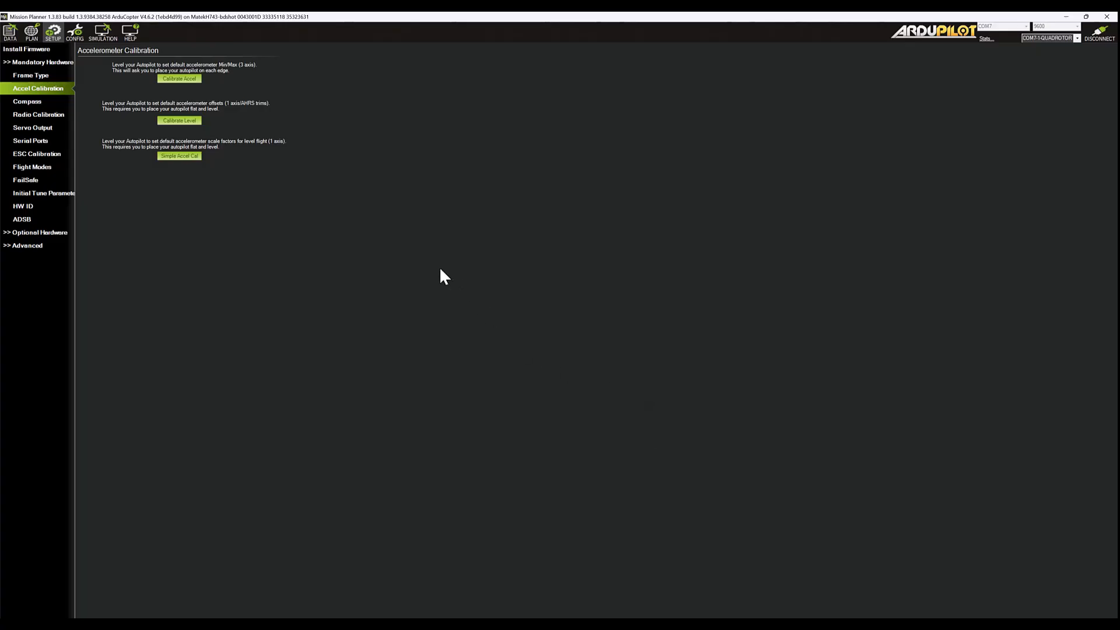
click(189, 78)
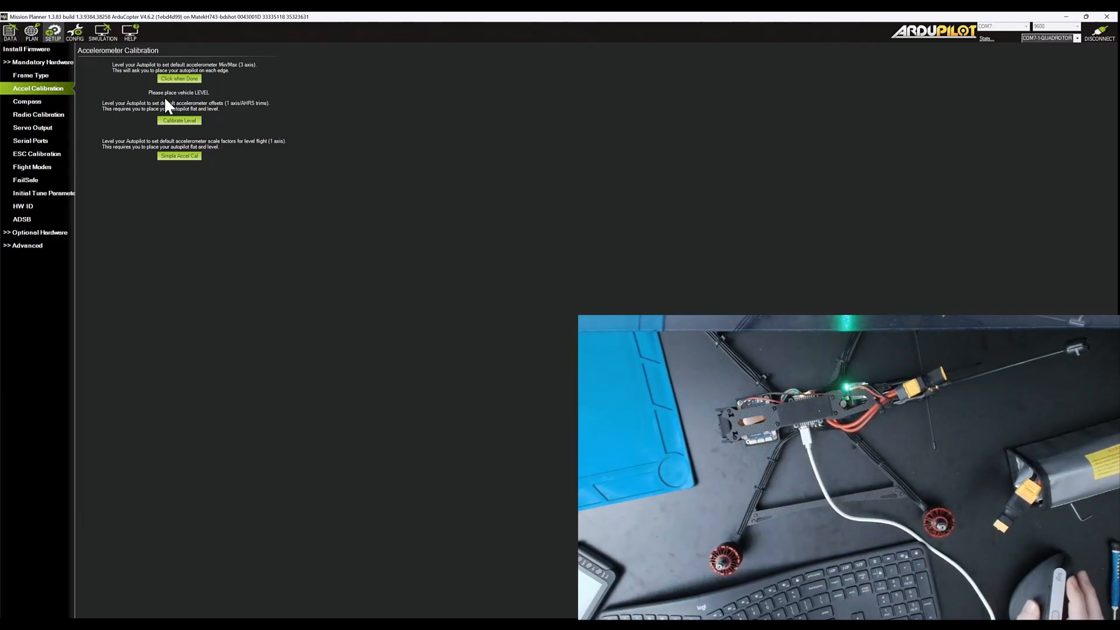
click(176, 77)
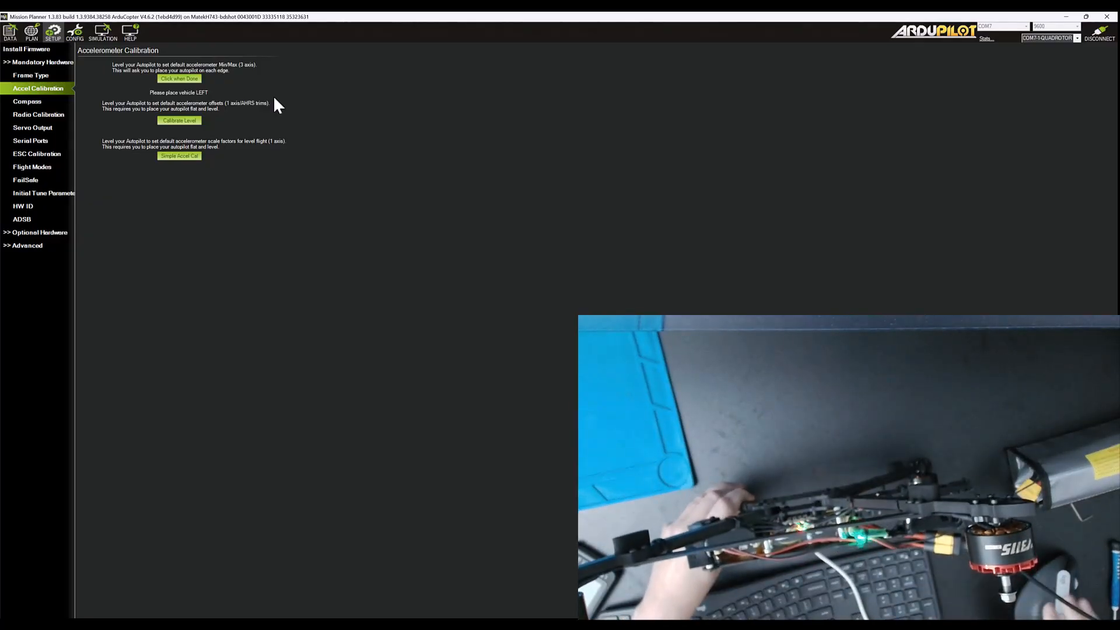
click(187, 79)
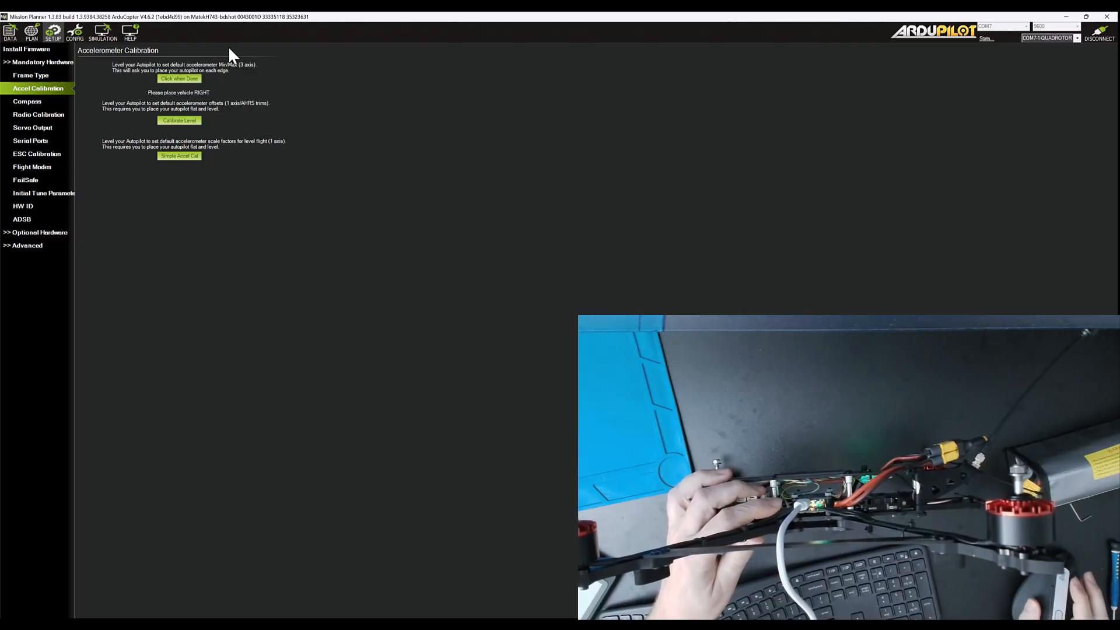
click(187, 77)
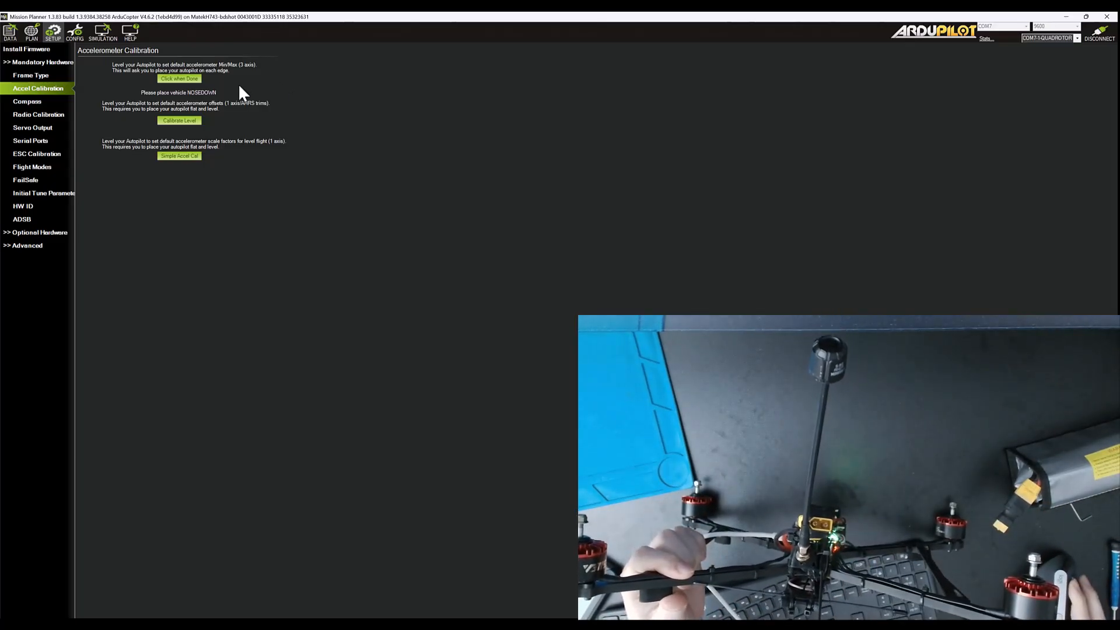
click(191, 77)
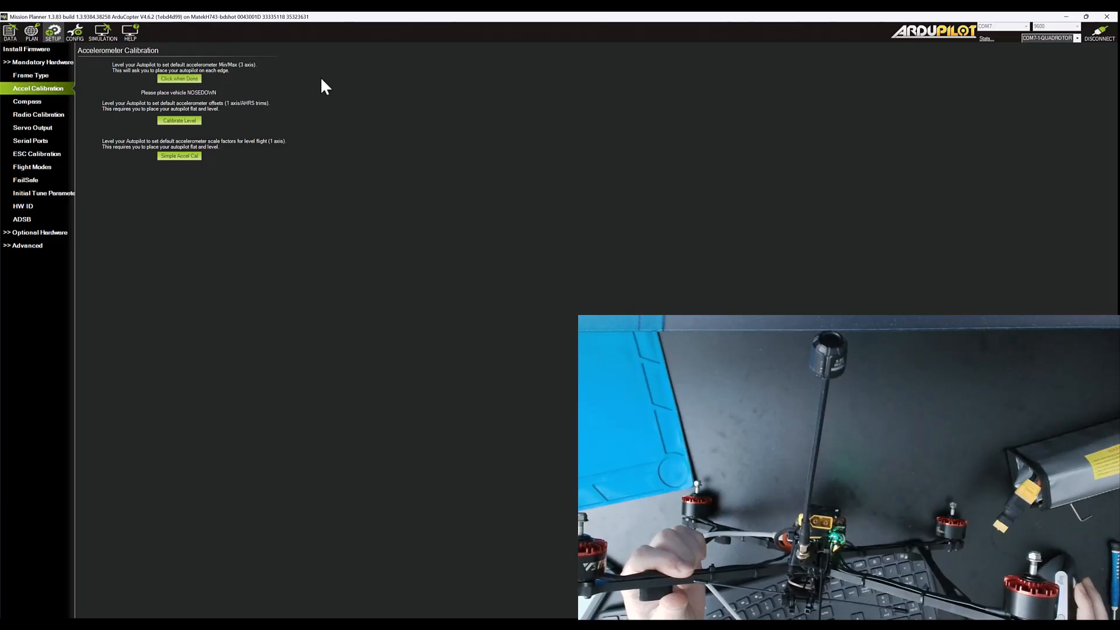
click(187, 77)
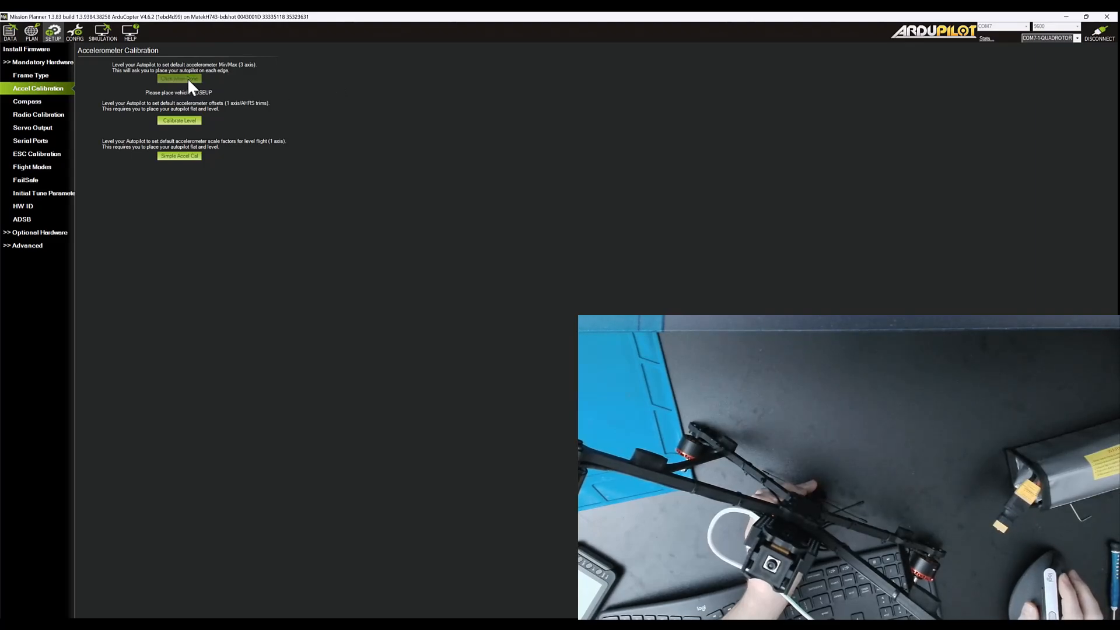
click(187, 79)
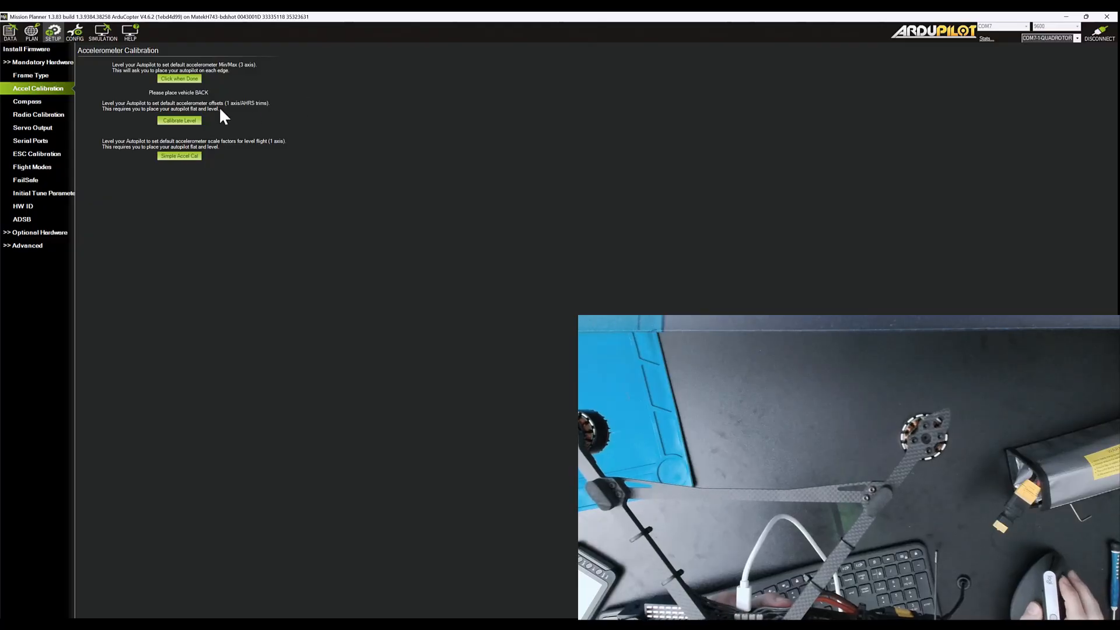
click(184, 76)
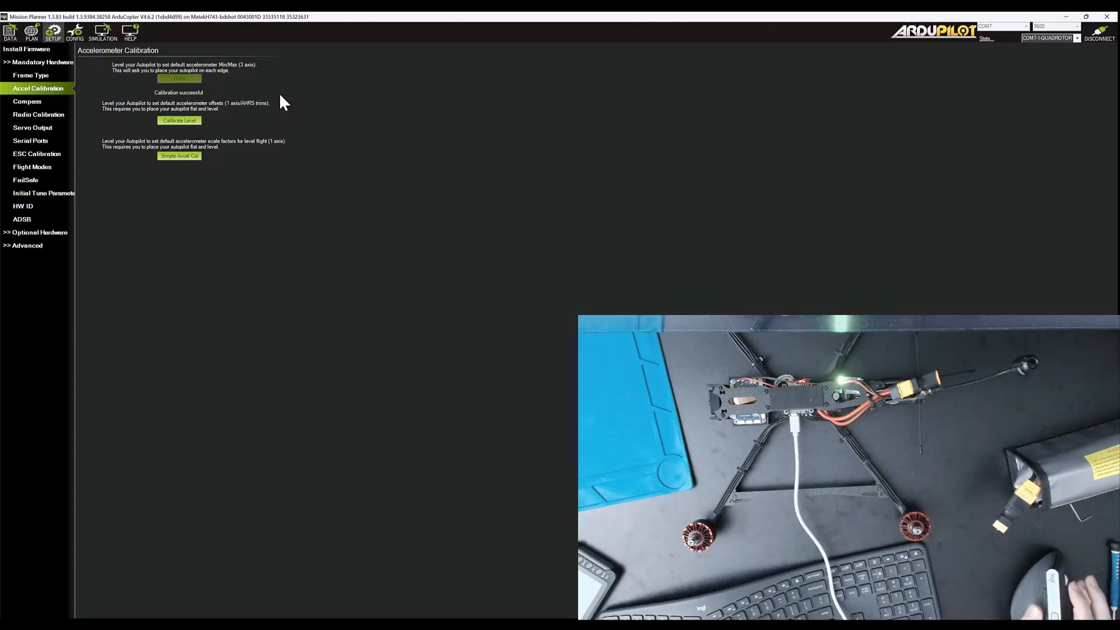
click(178, 121)
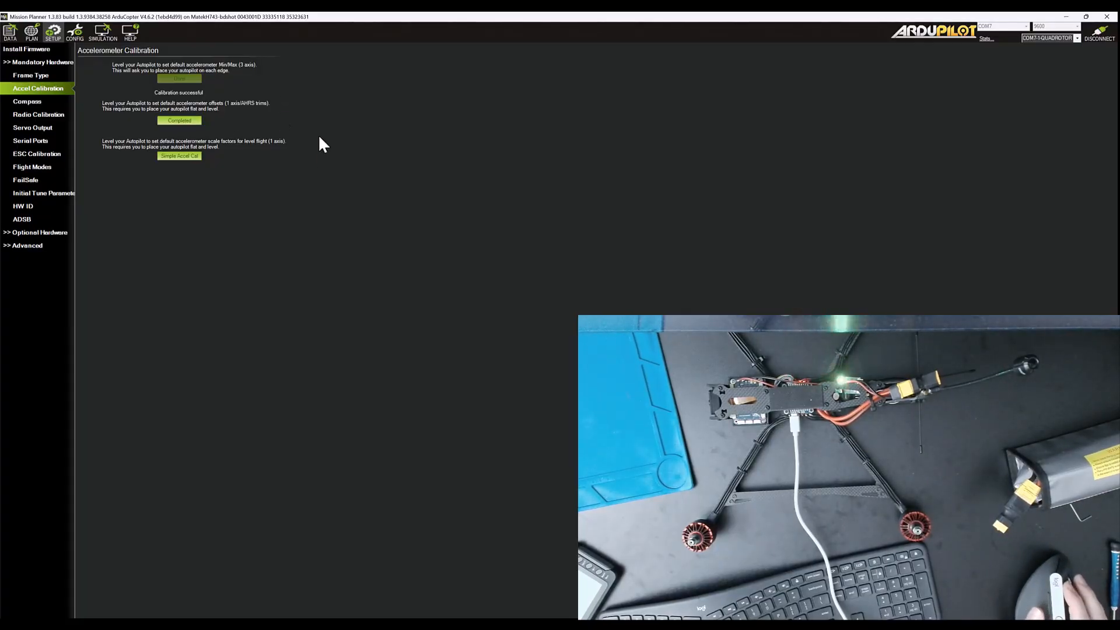
Step: Disable the use of compasses 1, 2 and 3 on the Compass setup page and reboot the flight controller
click(24, 104)
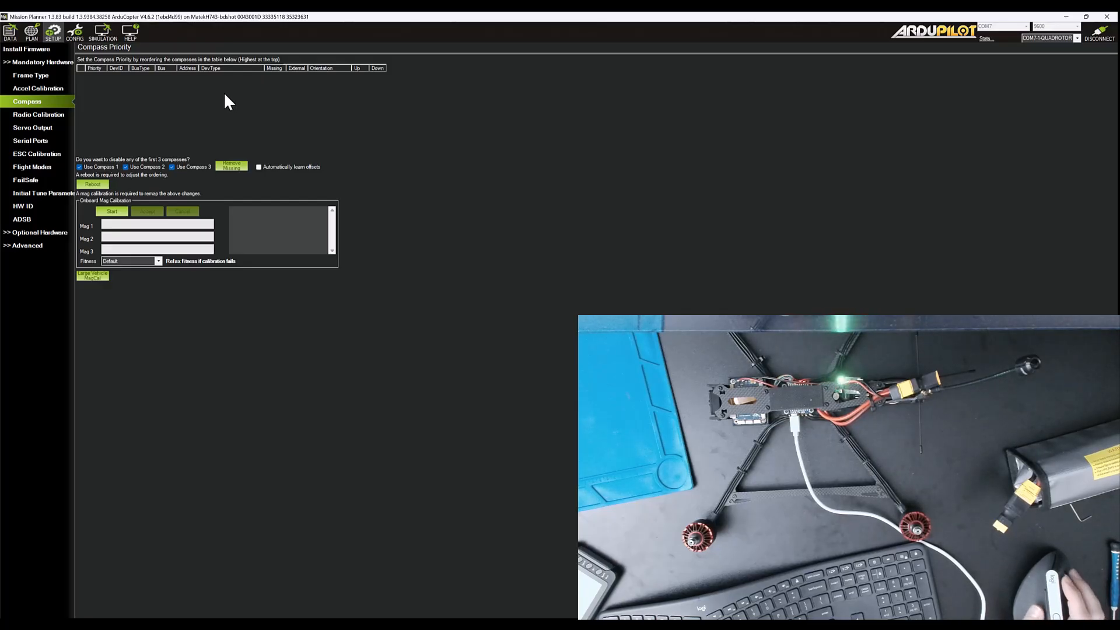
click(78, 166)
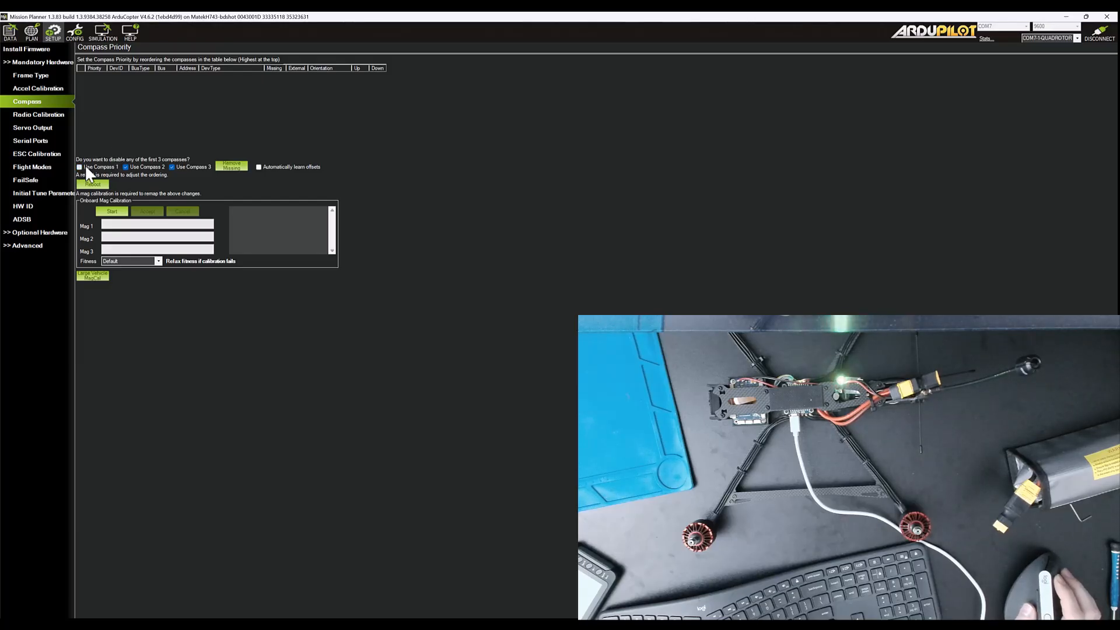
click(124, 167)
click(172, 167)
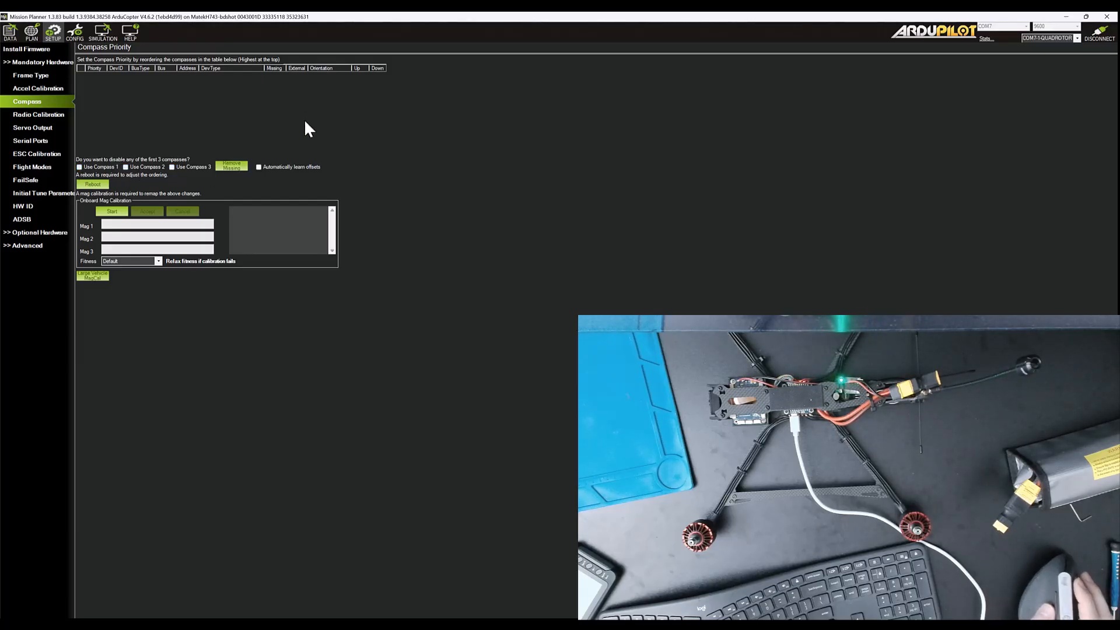
click(100, 185)
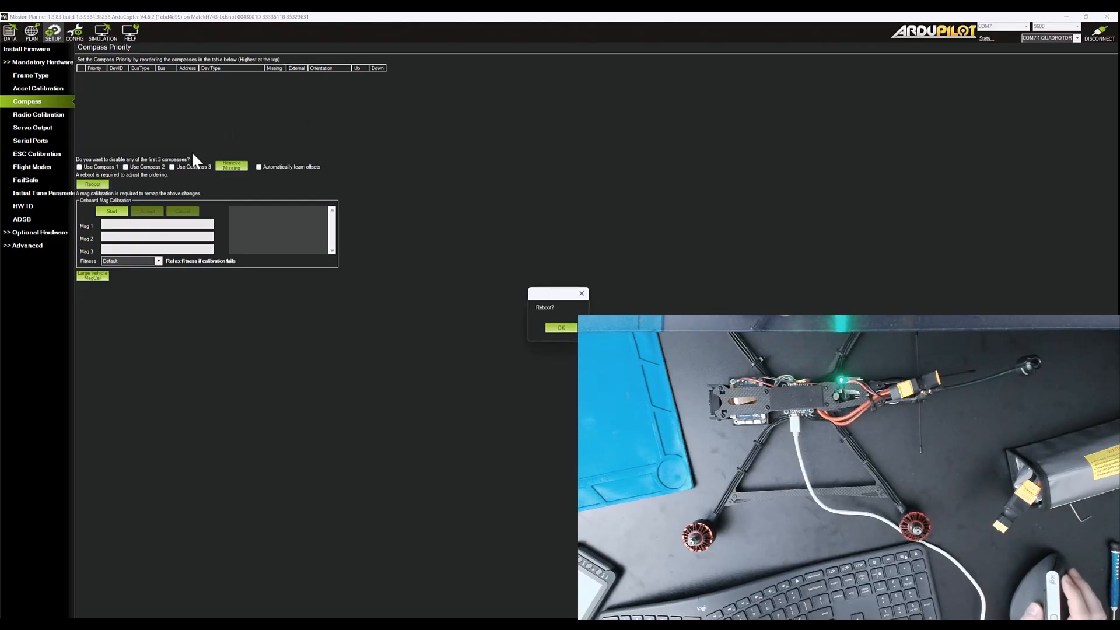
click(563, 325)
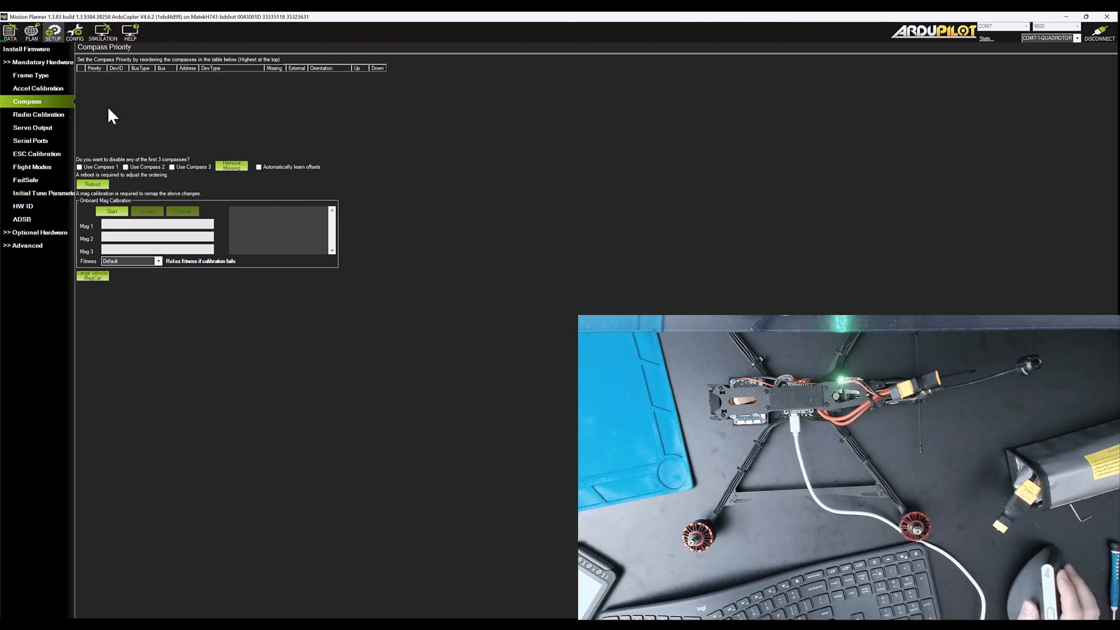
Step: Set COMPASS_ENABLE to Disabled in the COMPASS group of the Full Parameter List and write the parameter
click(72, 36)
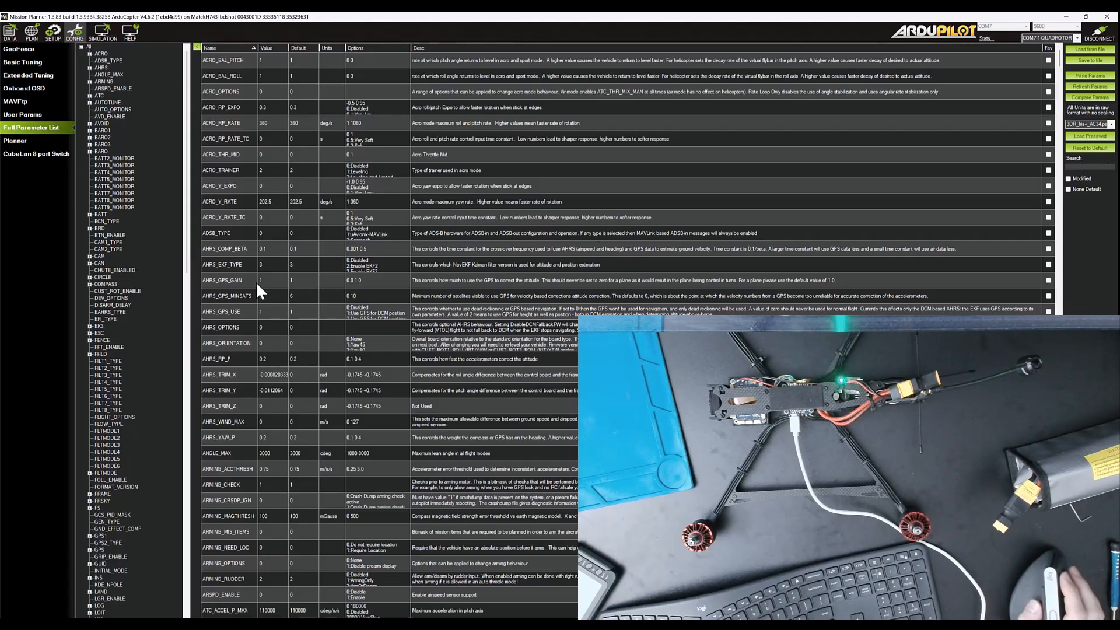
click(106, 284)
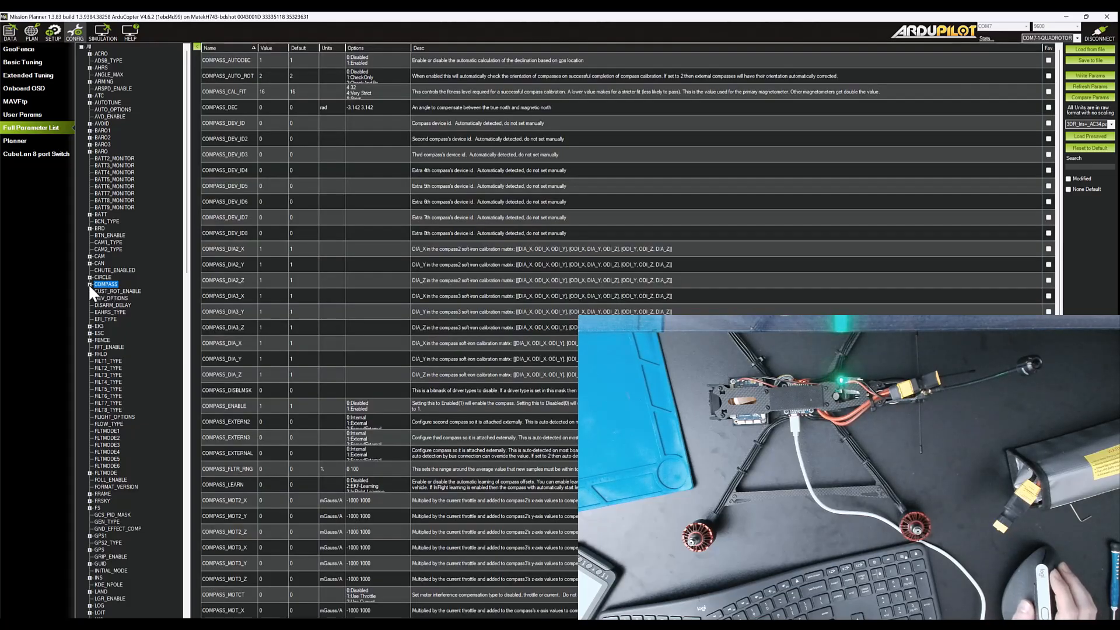
click(90, 284)
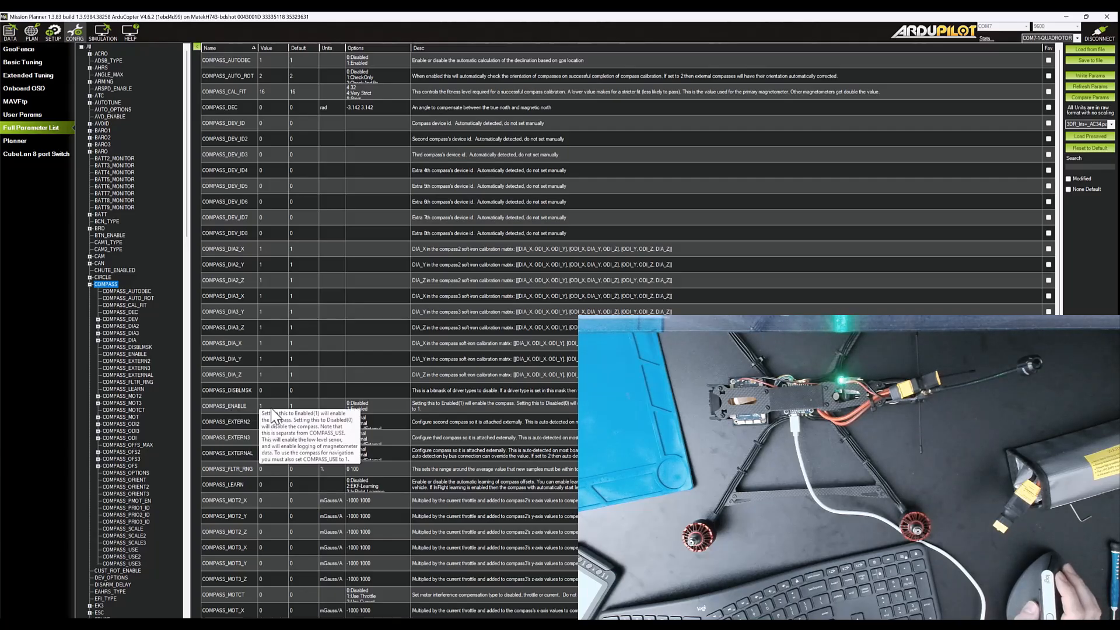
click(270, 406)
click(371, 403)
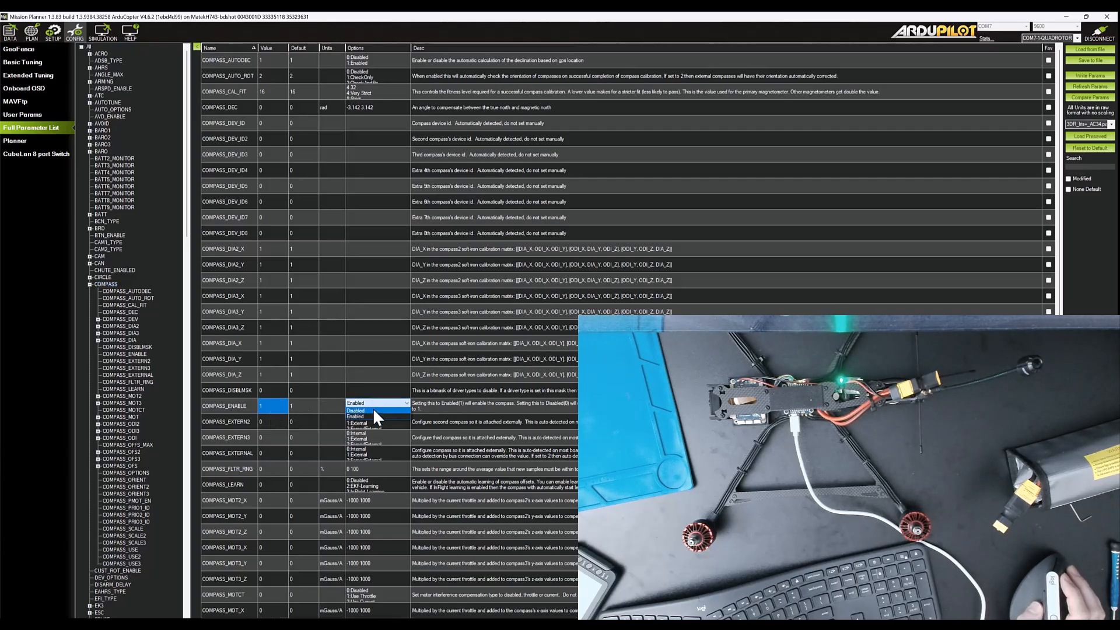
click(373, 410)
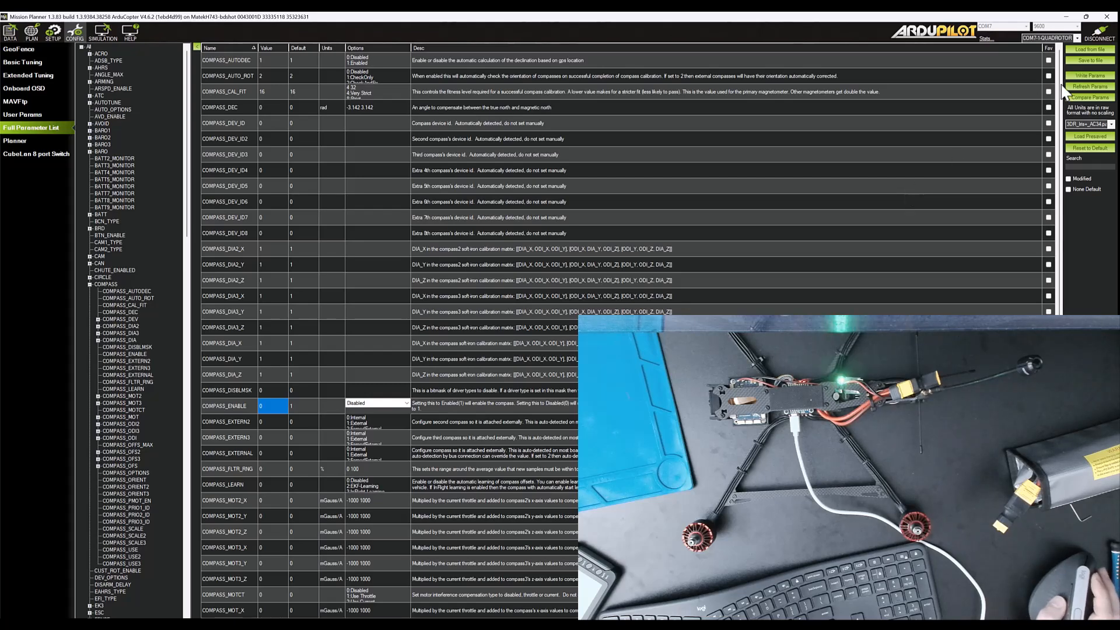
click(1095, 76)
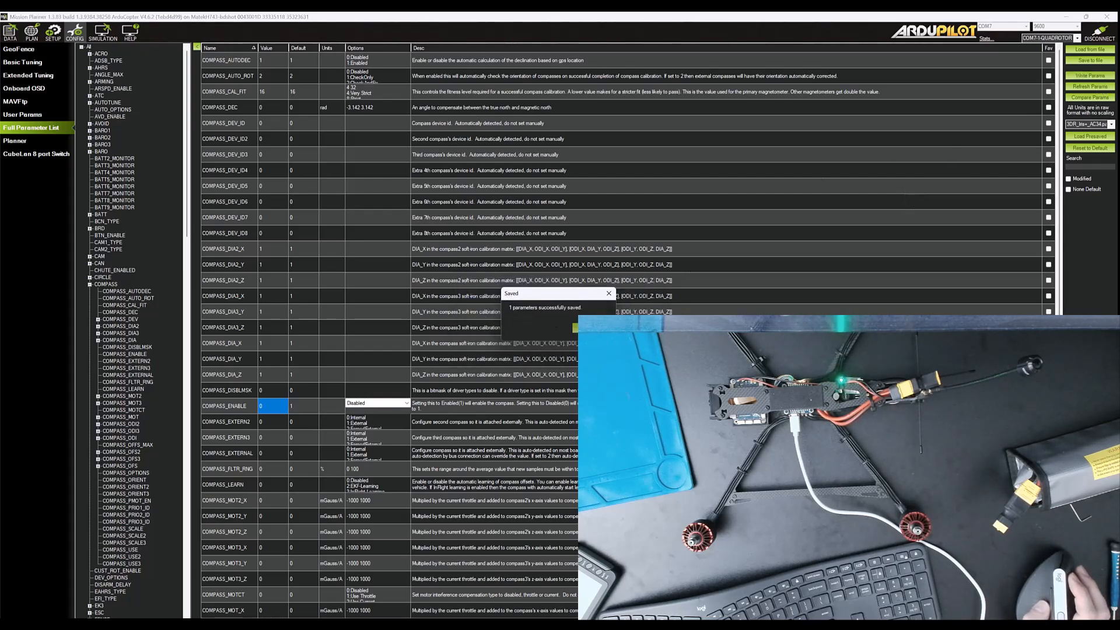
click(591, 328)
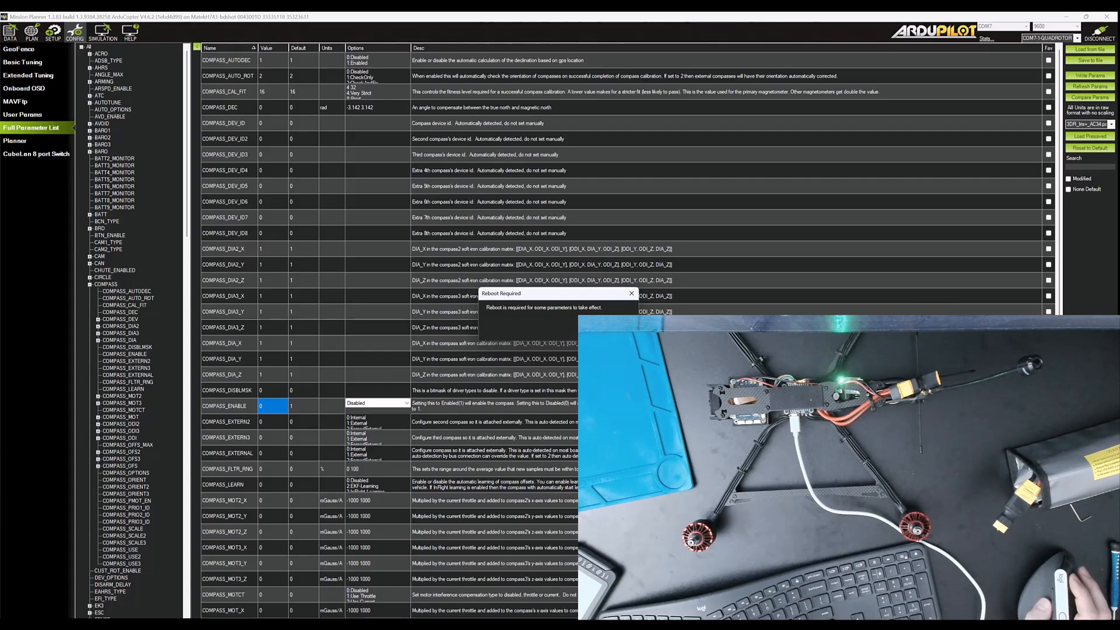
click(591, 328)
Step: Return to the Compass setup page and reboot the flight controller to apply the disabled COMPASS_ENABLE parameter
click(56, 33)
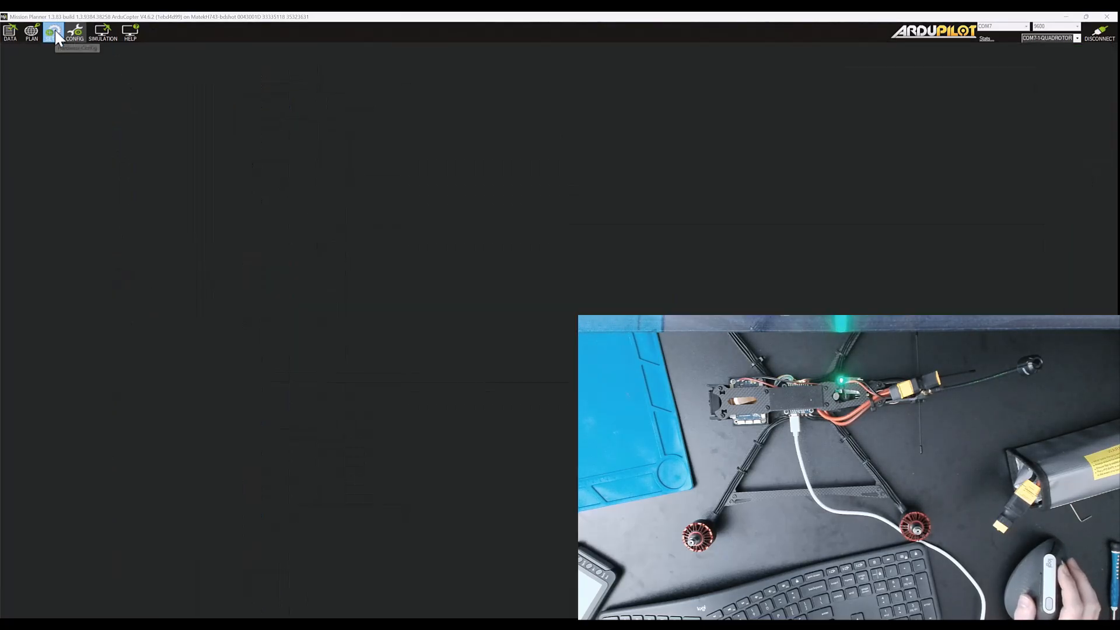
click(97, 184)
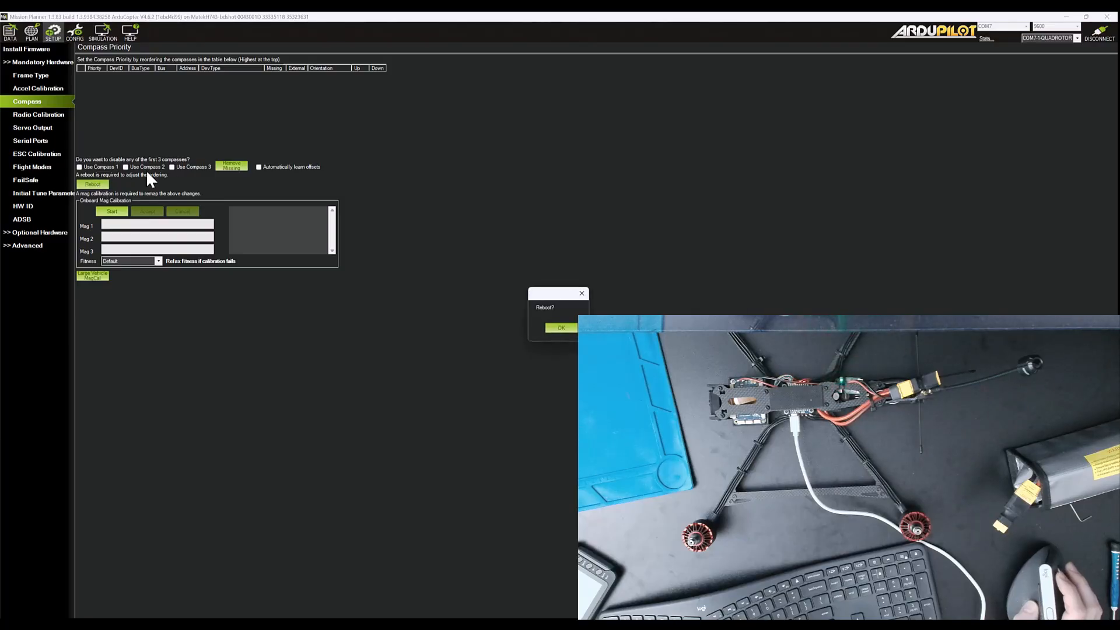
click(562, 329)
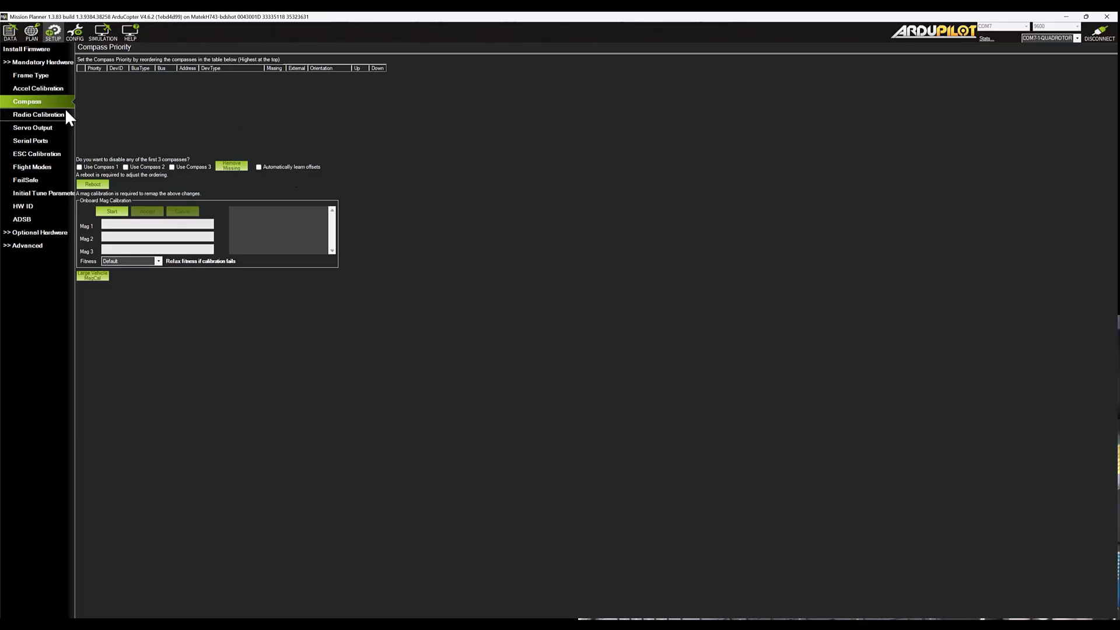
Step: On the Serial Ports setup page, set the protocol of Serial Port 6 (UART4) to IRC Tramp
click(33, 140)
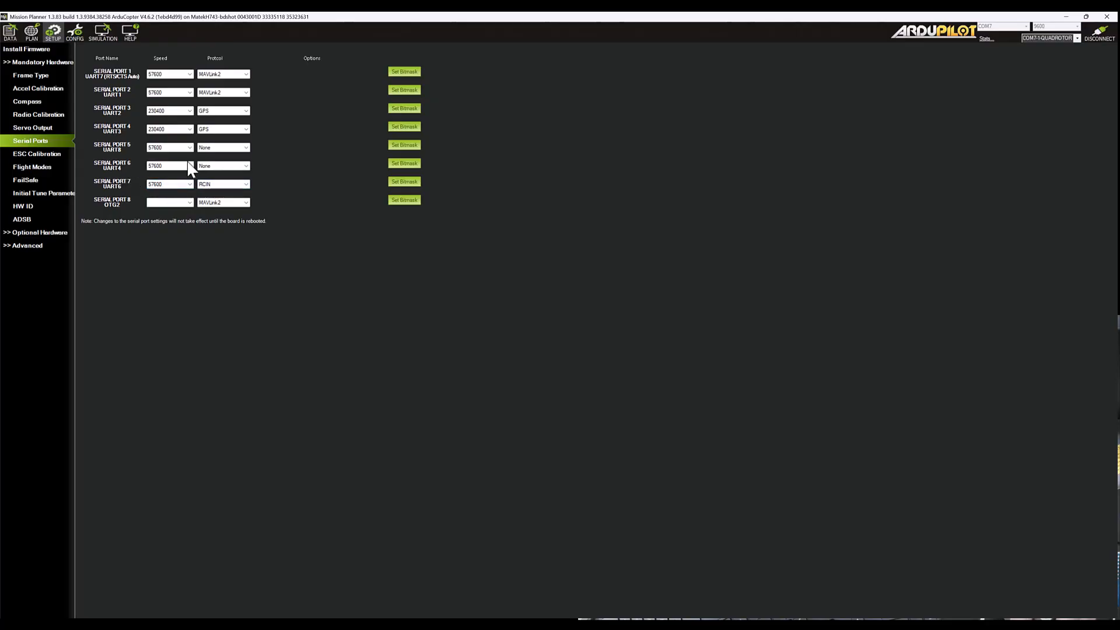
click(241, 167)
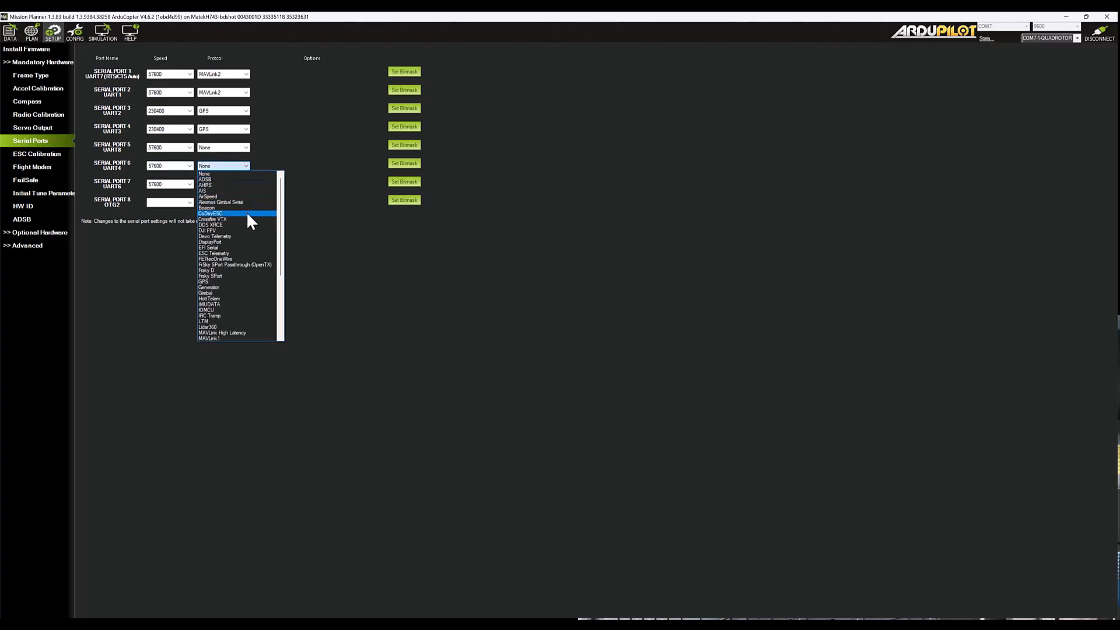
scroll(246, 212, down, 2)
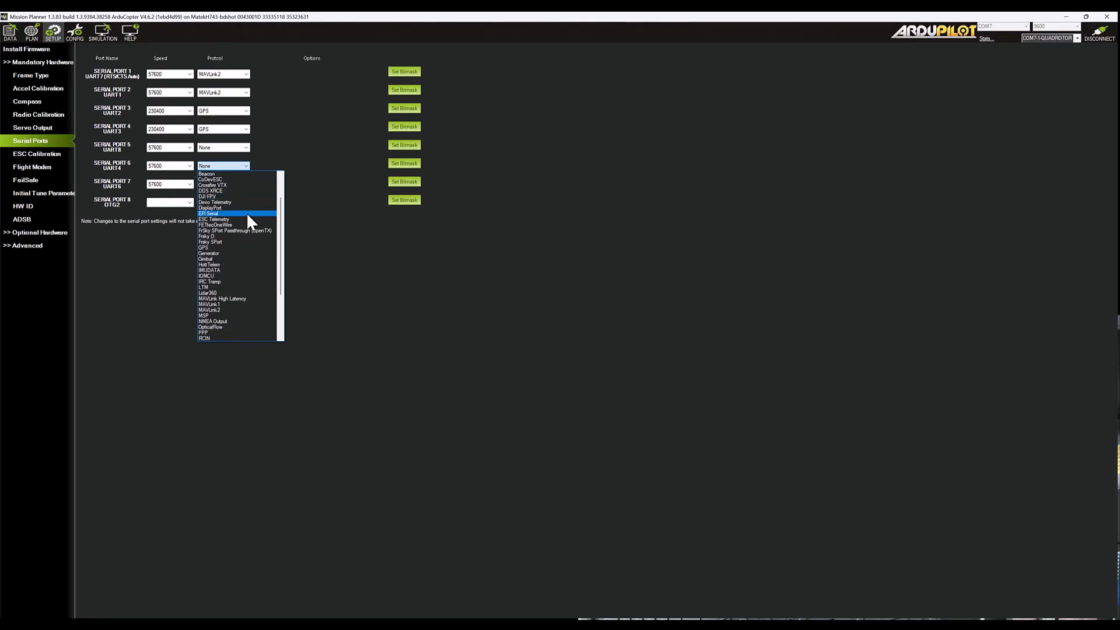
click(234, 281)
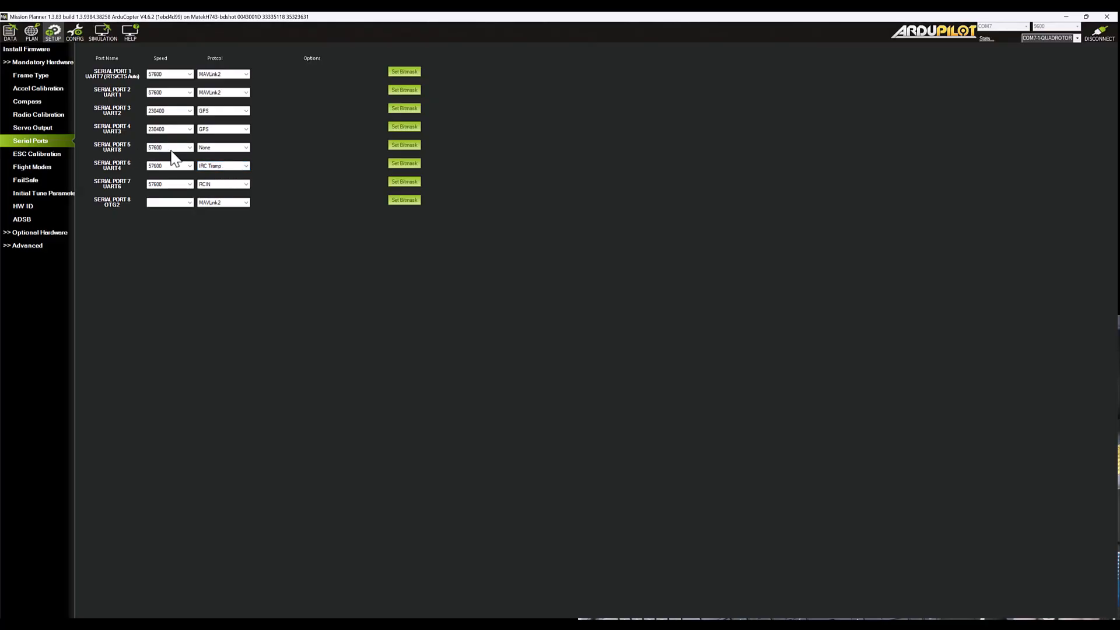
Step: Set the protocol of Serial Port 5 (UART8) to ESC Telemetry
click(214, 148)
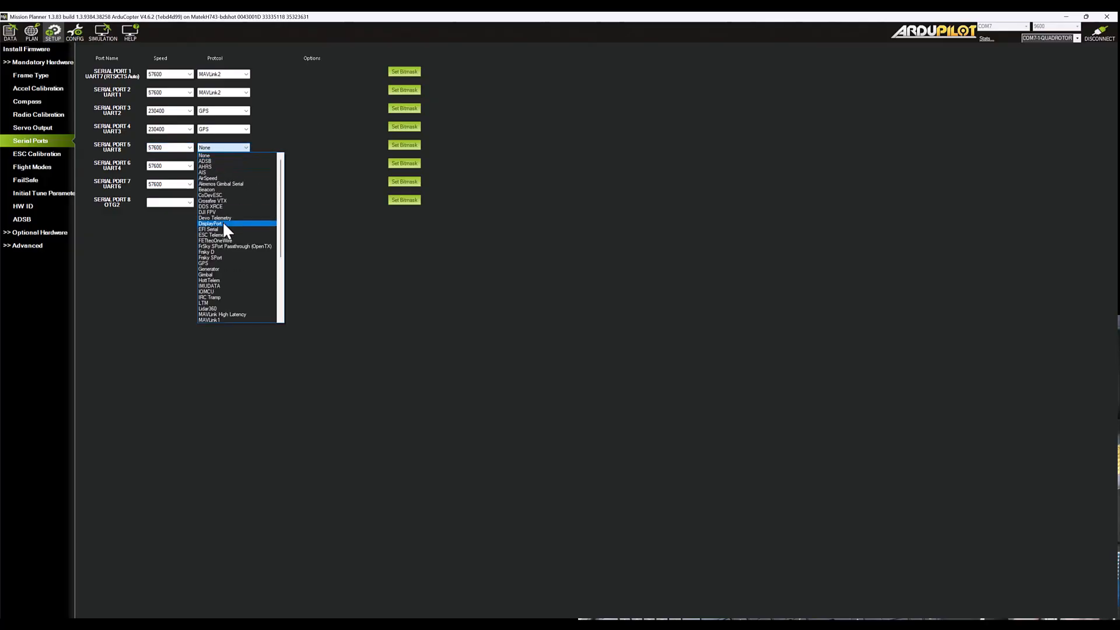
scroll(223, 224, down, 5)
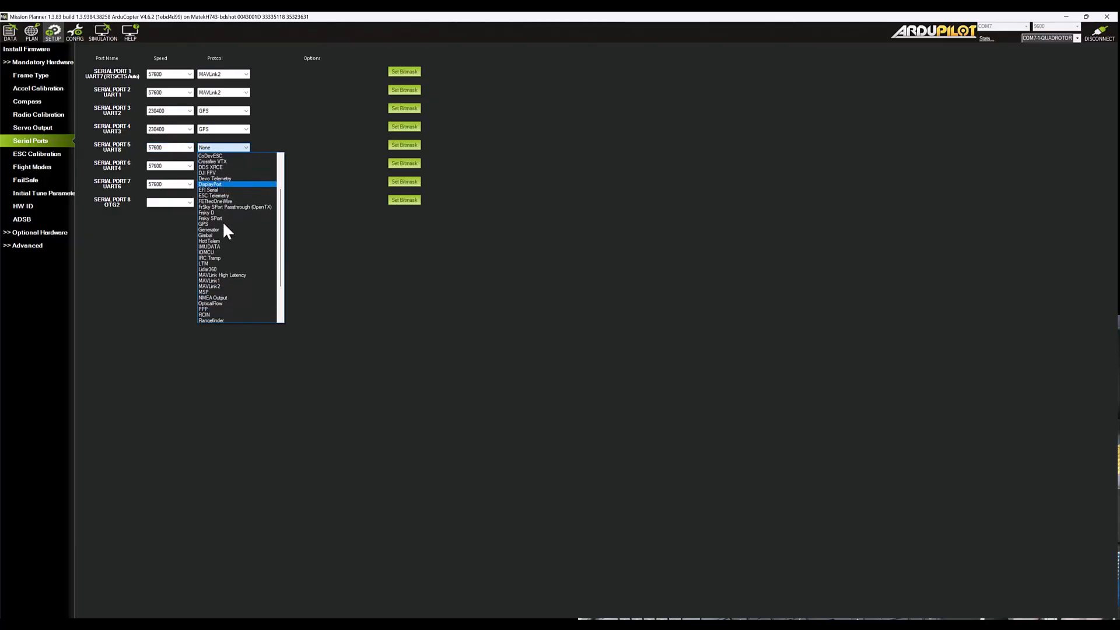
scroll(227, 231, down, 2)
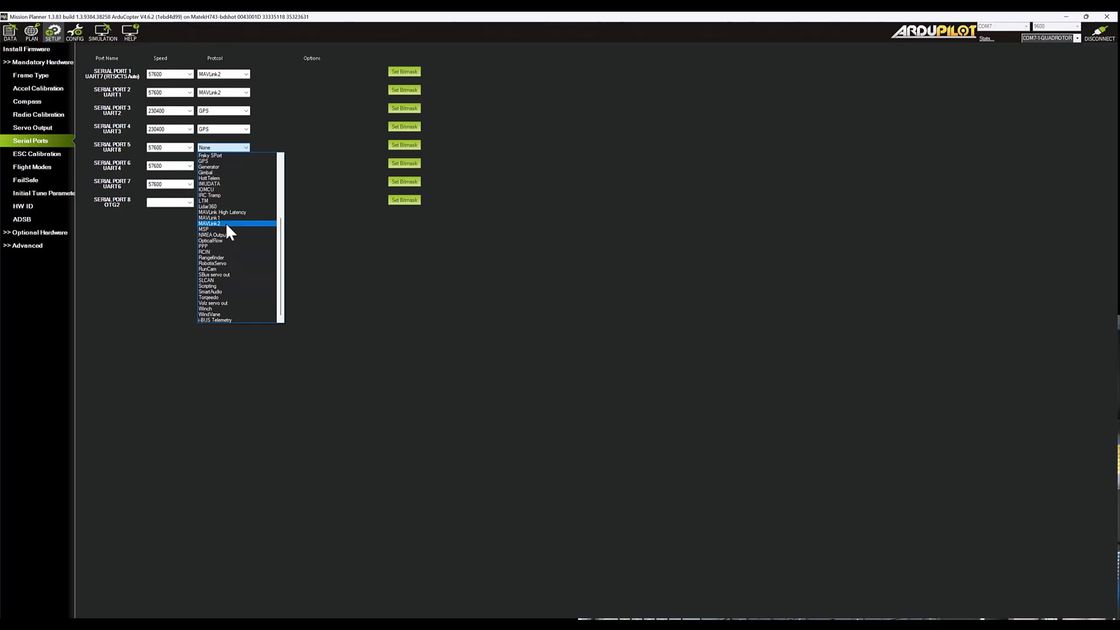
scroll(227, 224, up, 4)
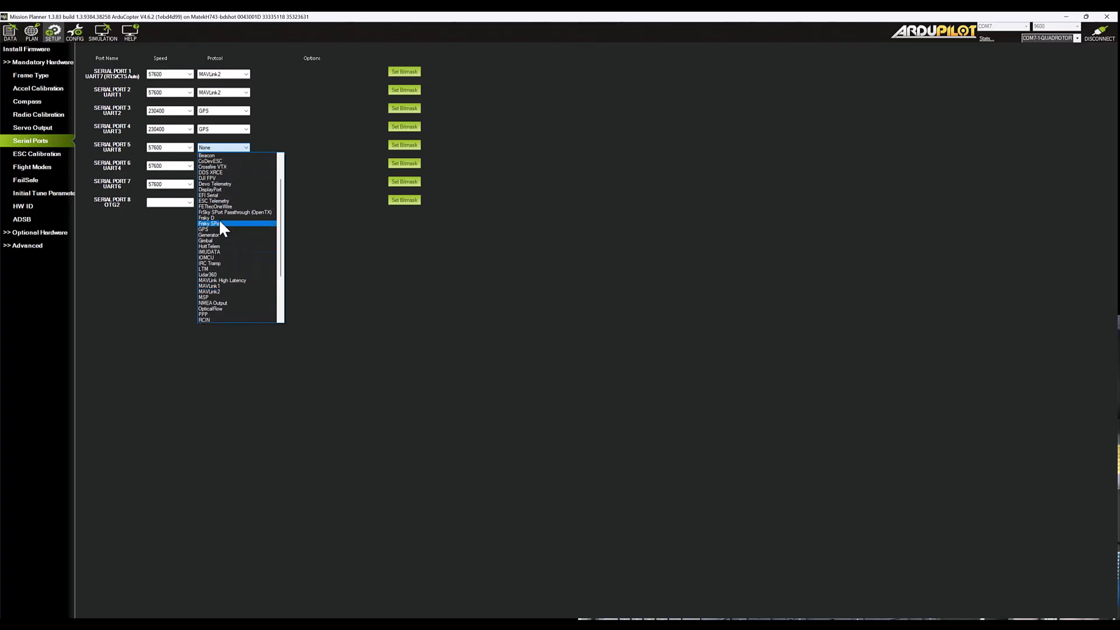
click(212, 201)
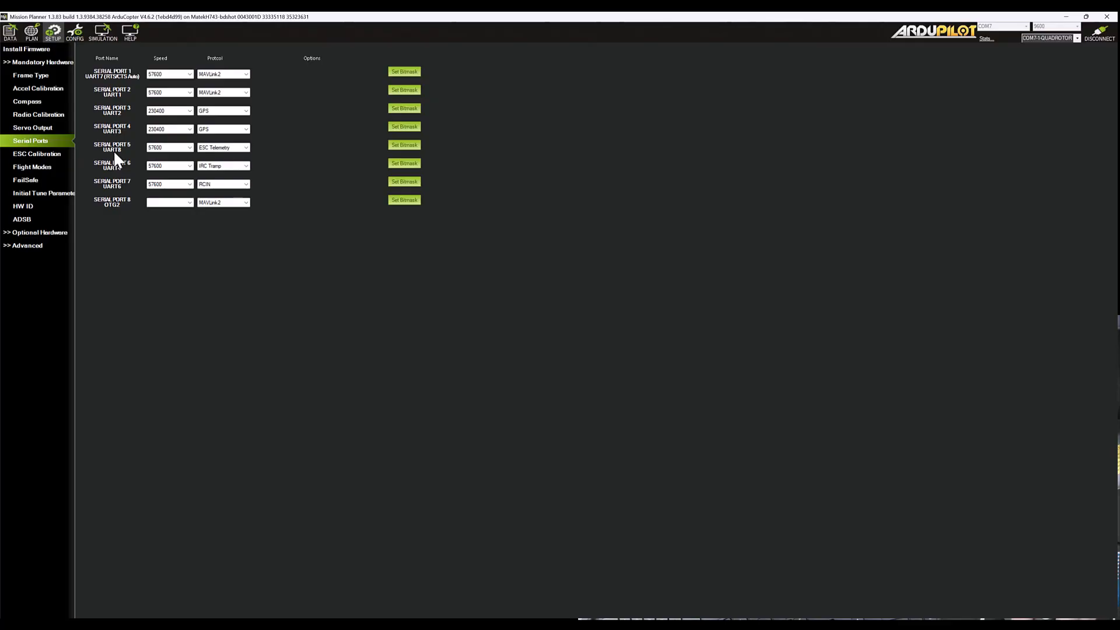
Step: Set the protocols of Serial Port 4 (UART3) and Serial Port 3 (UART2) to None
click(222, 130)
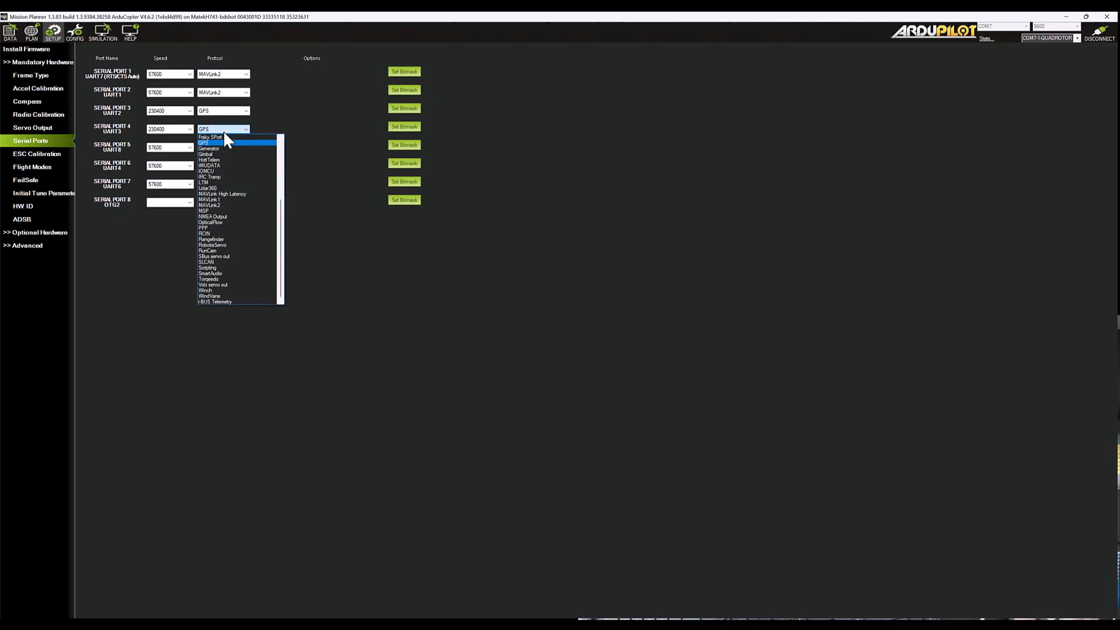
scroll(220, 163, up, 5)
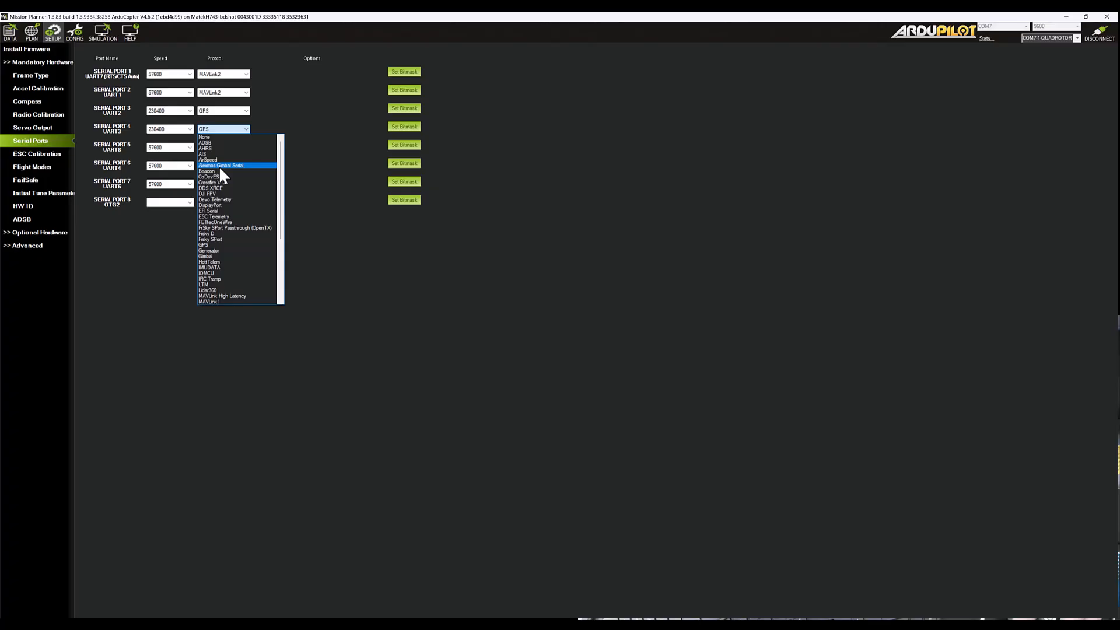
click(208, 137)
click(221, 112)
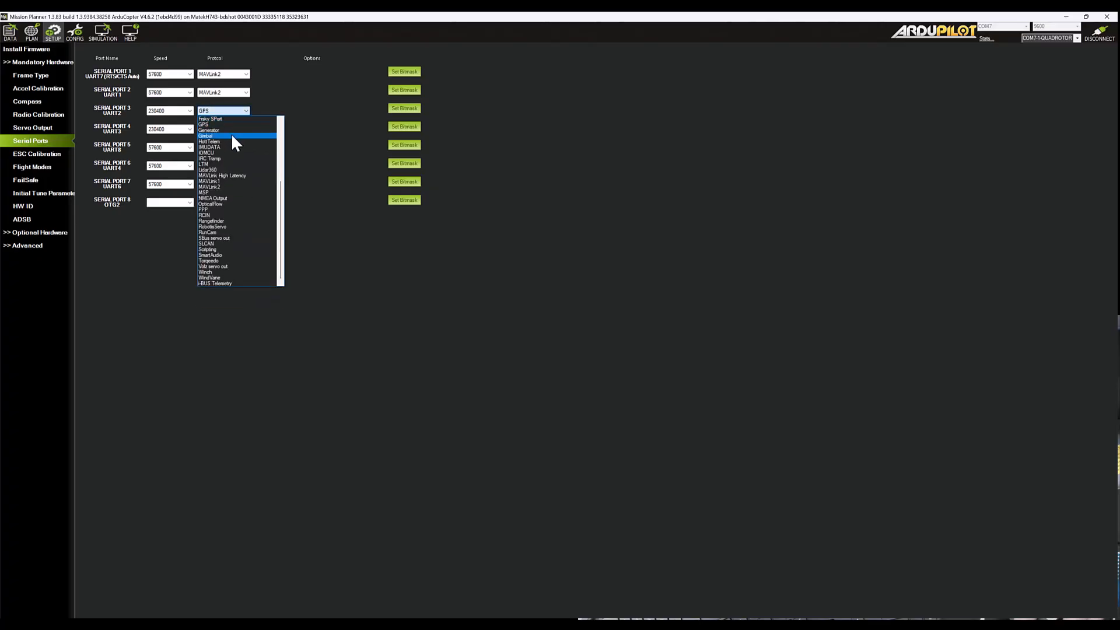
scroll(230, 140, up, 4)
click(218, 118)
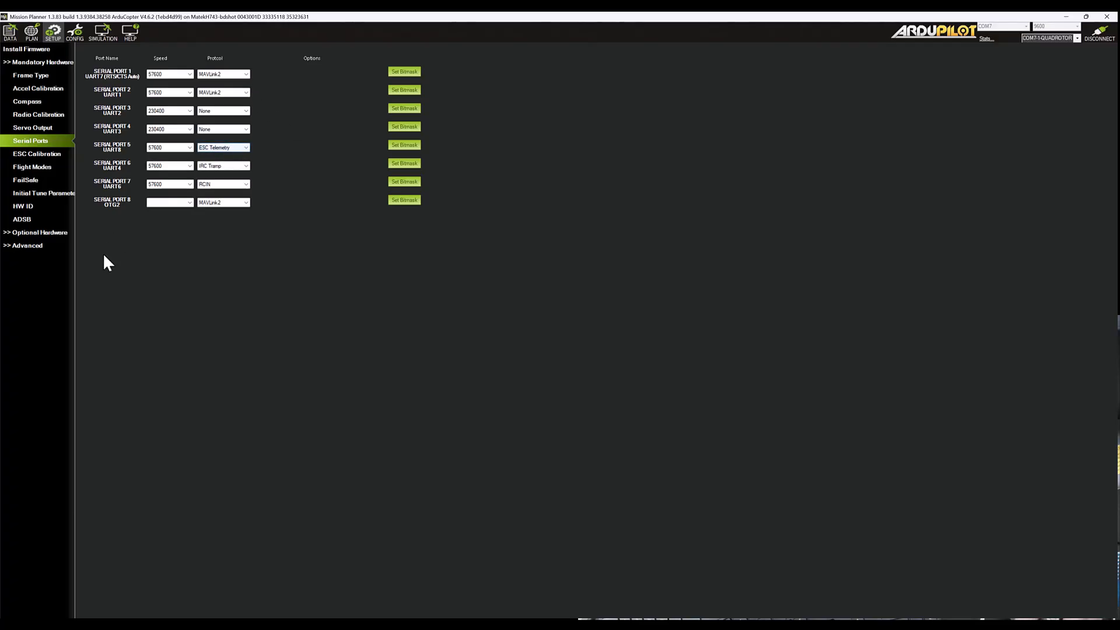
Step: Reconnect to the flight controller on COM7 and run the radio calibration with all sticks and switches moved to their extremes, saving the detected limits
click(44, 117)
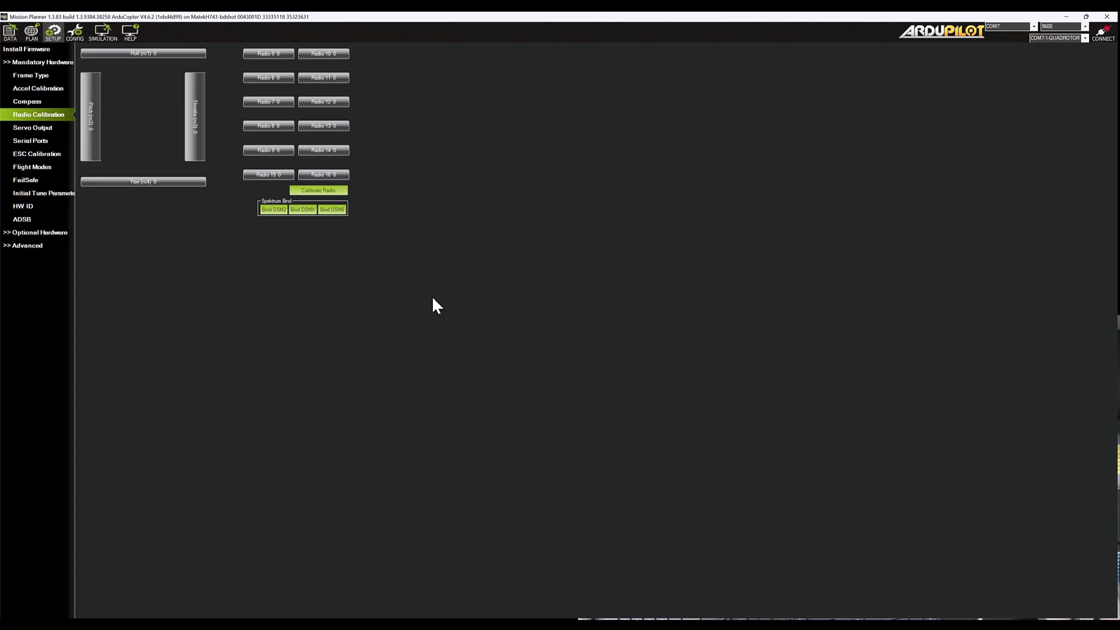
click(1109, 34)
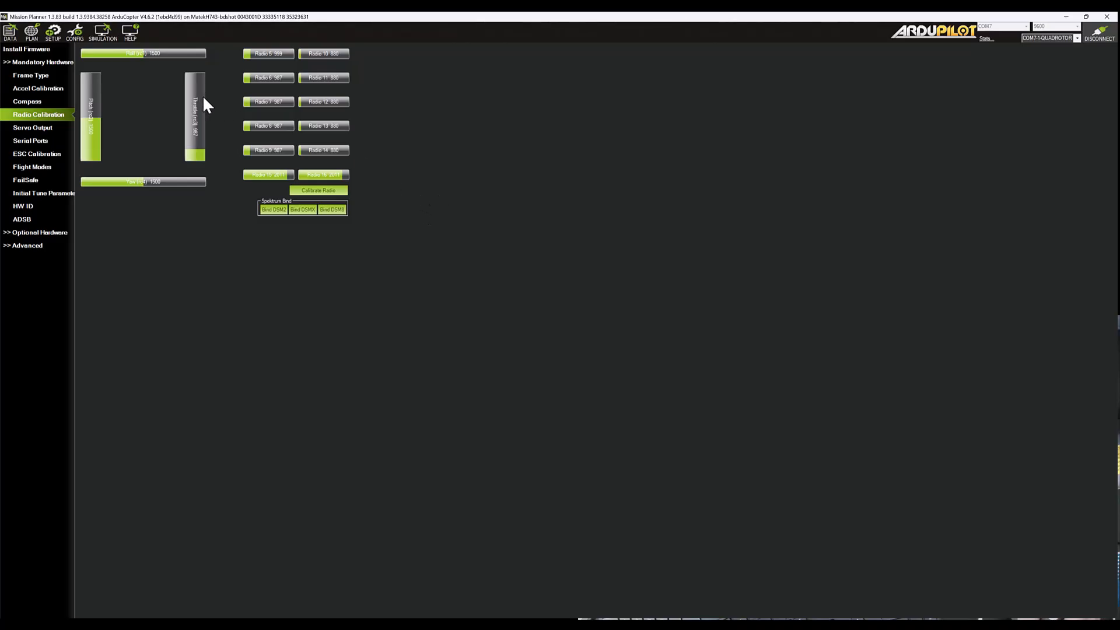
click(319, 193)
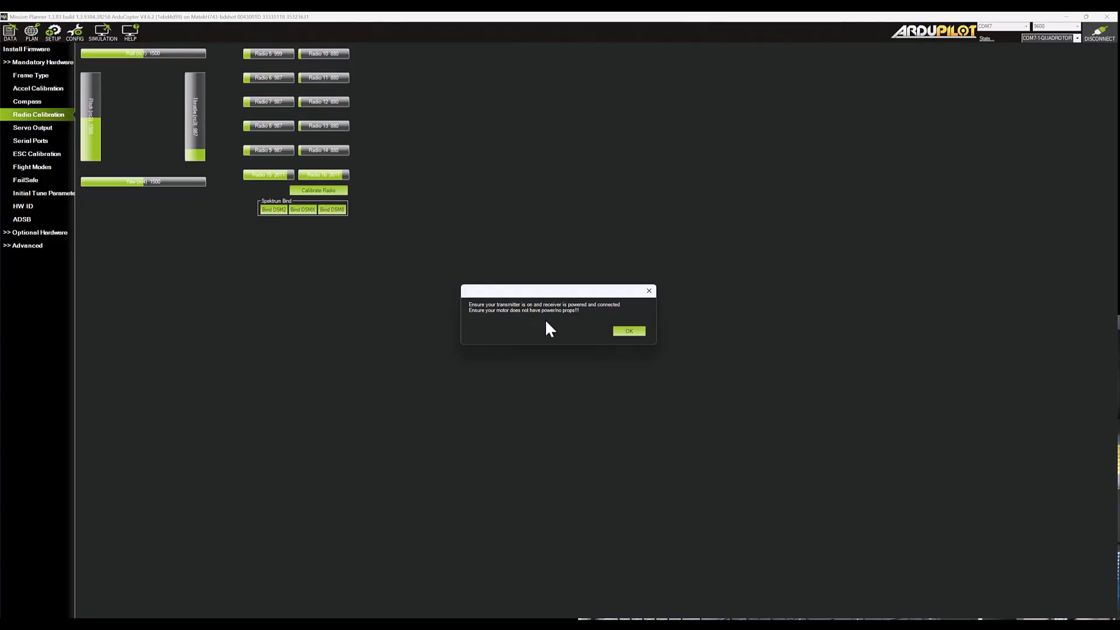
click(634, 330)
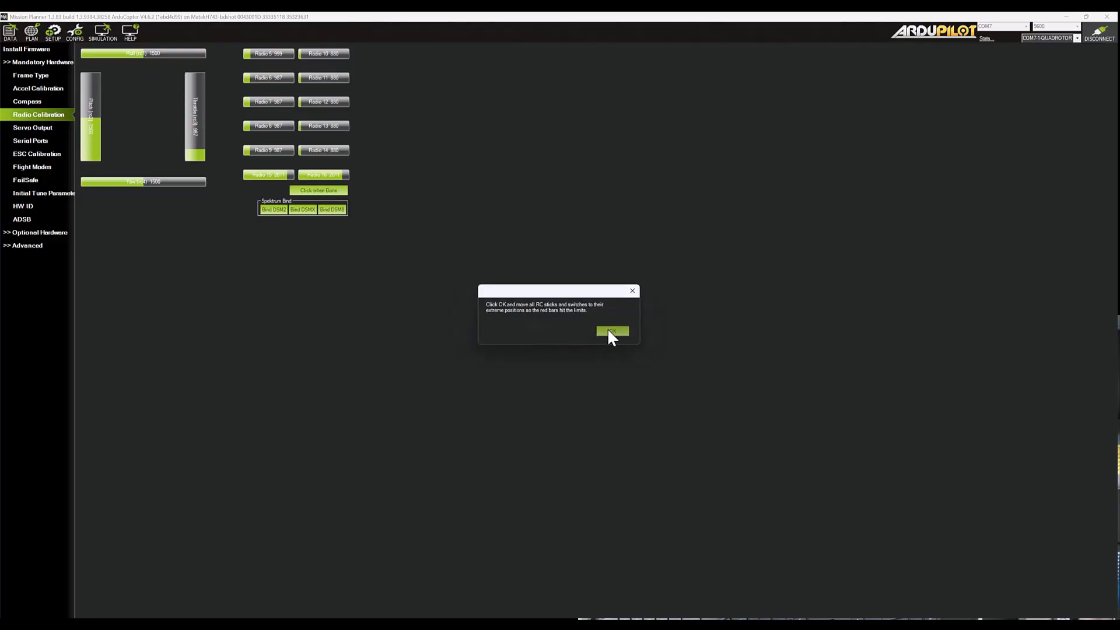
click(609, 331)
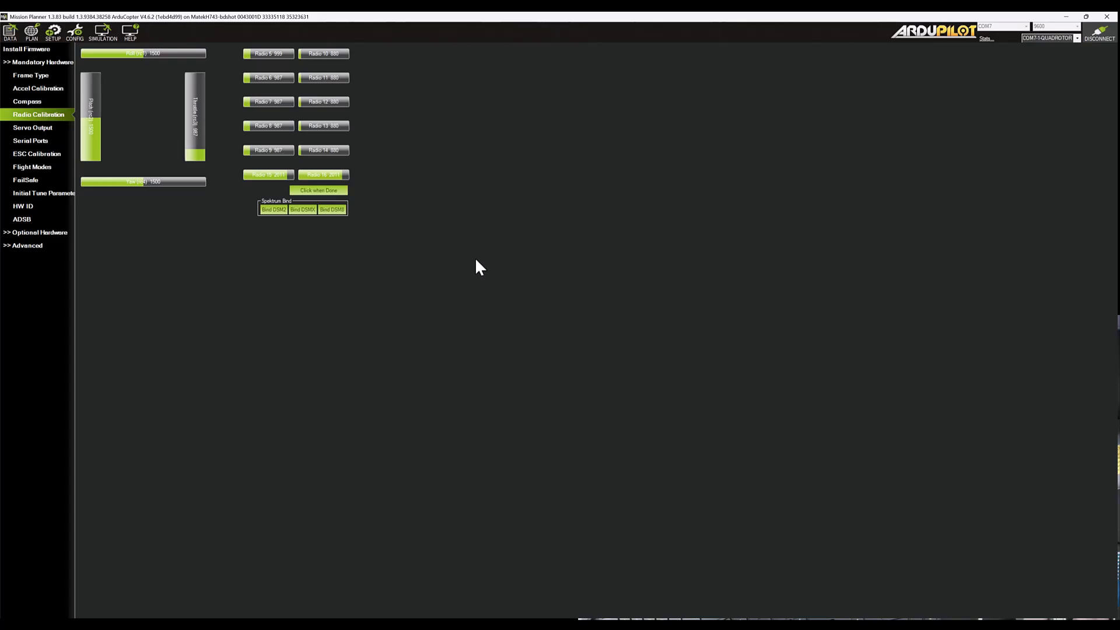
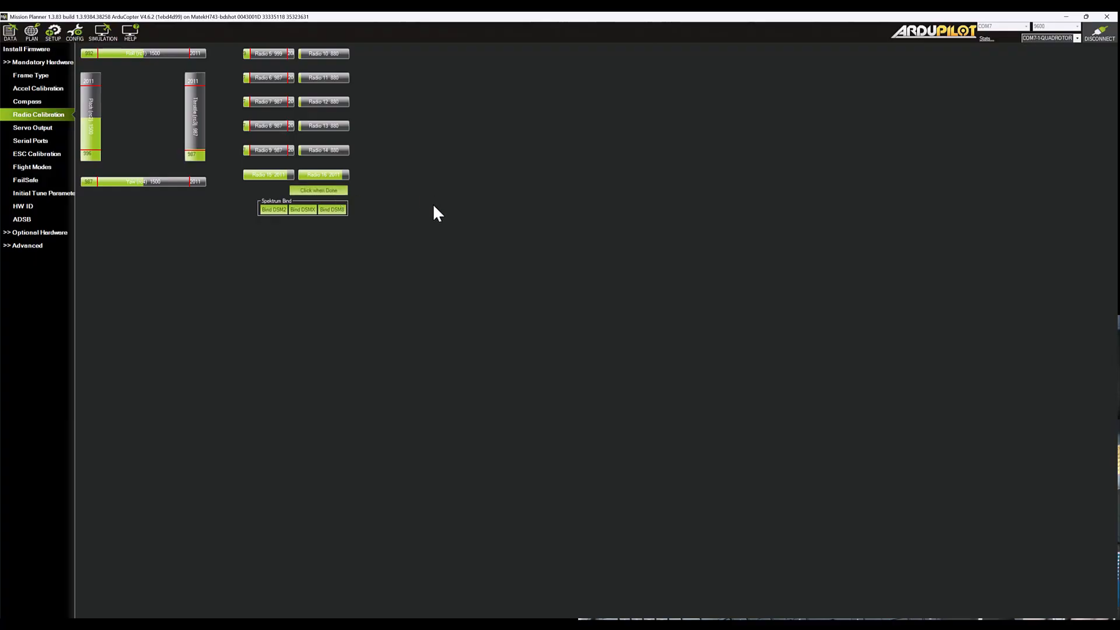
click(338, 187)
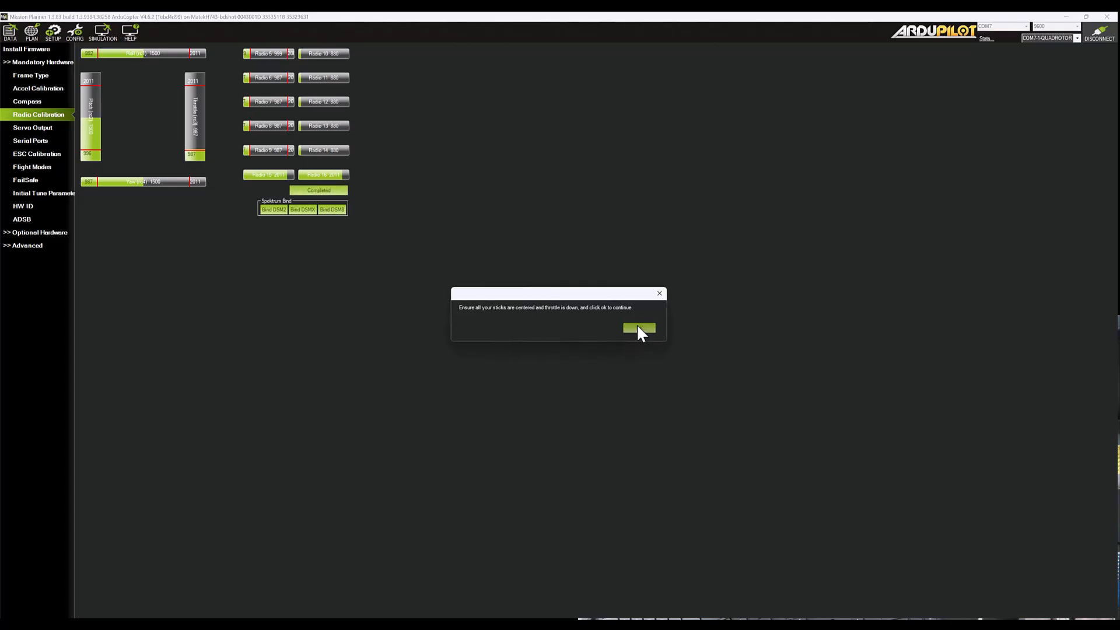
click(637, 327)
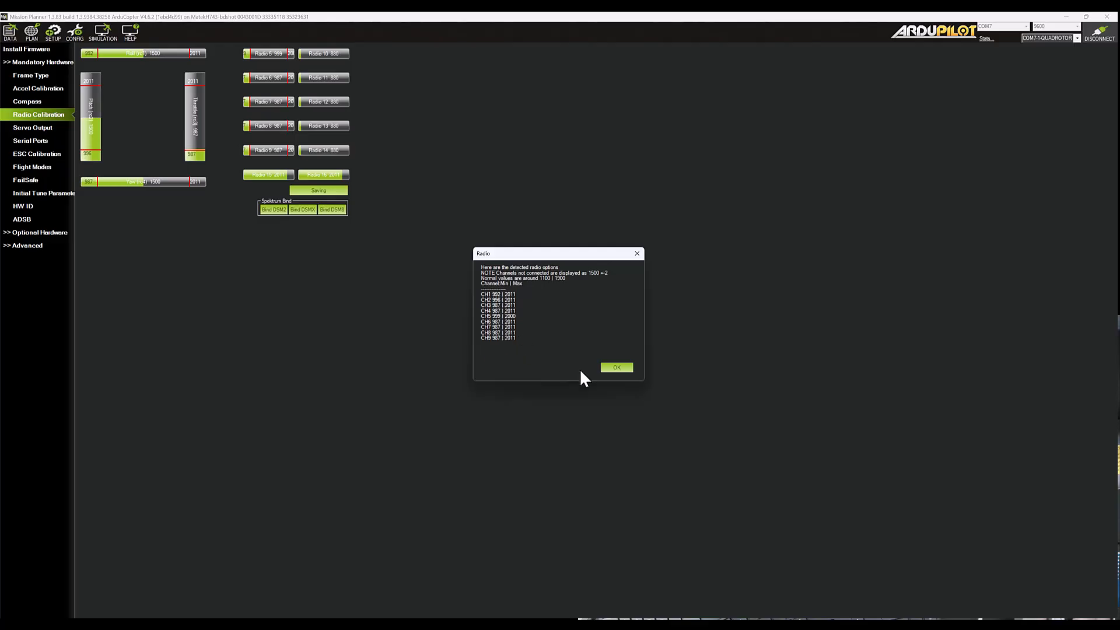
click(617, 368)
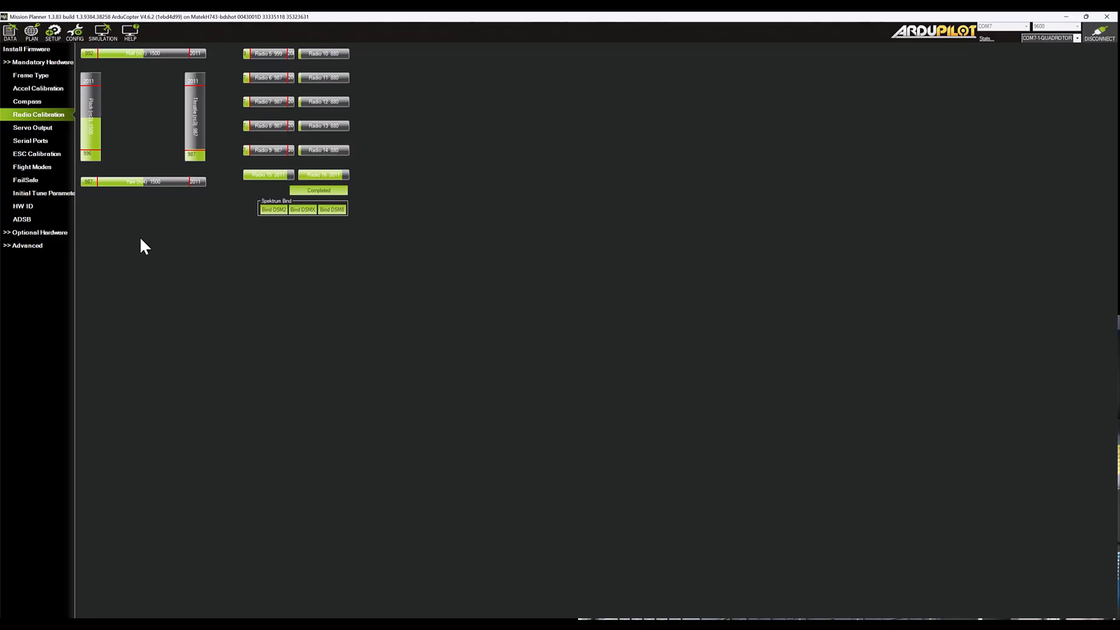
Step: Set Flight Mode 3 to AltHold and Flight Mode 6 to Acro, and save the flight modes
click(30, 168)
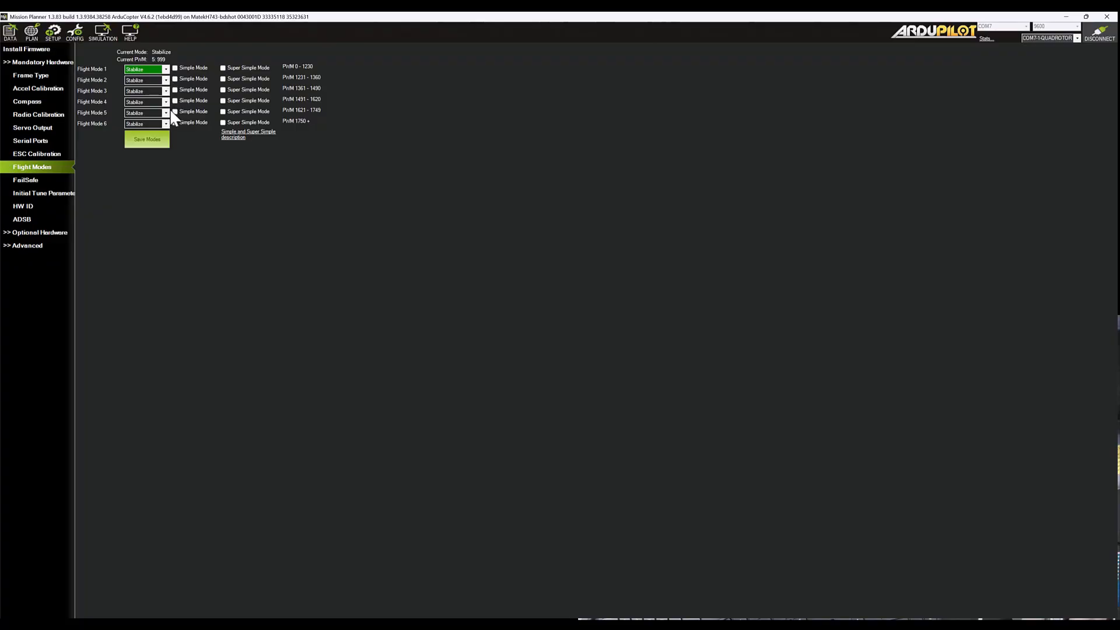
click(165, 91)
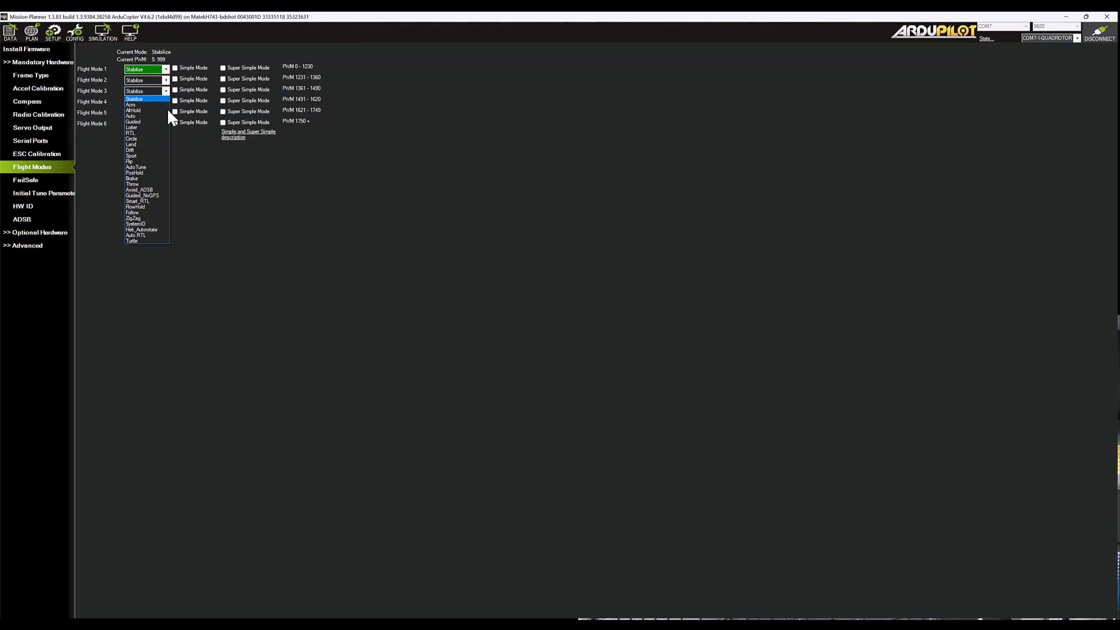
click(153, 111)
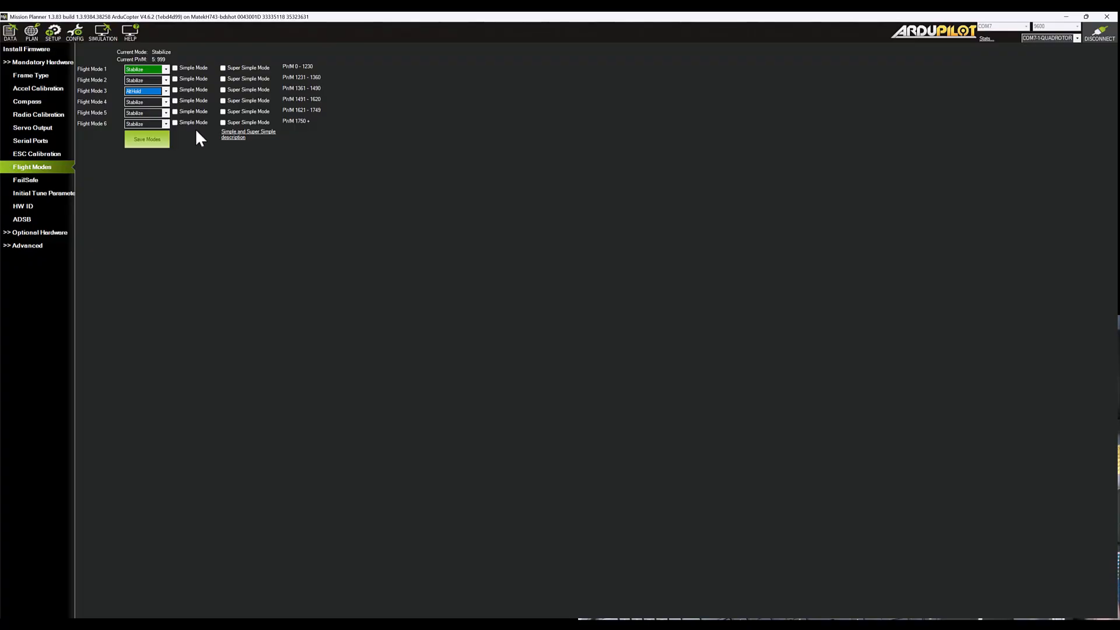
click(164, 124)
click(152, 138)
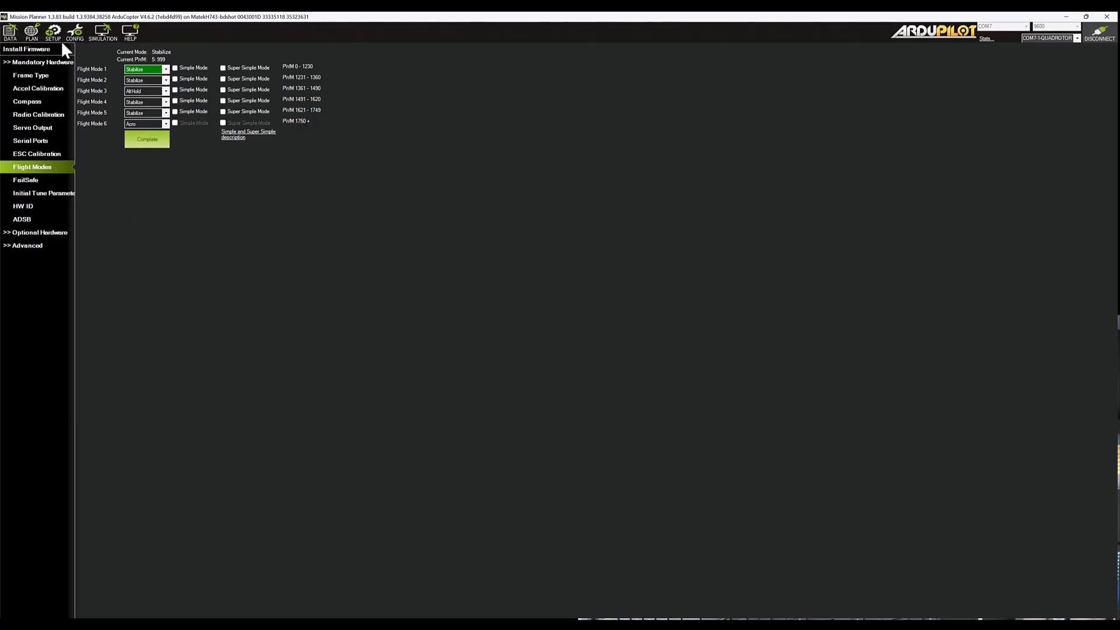
Step: Set ACRO_TRAINER to Disabled in the Full Parameter List
click(75, 32)
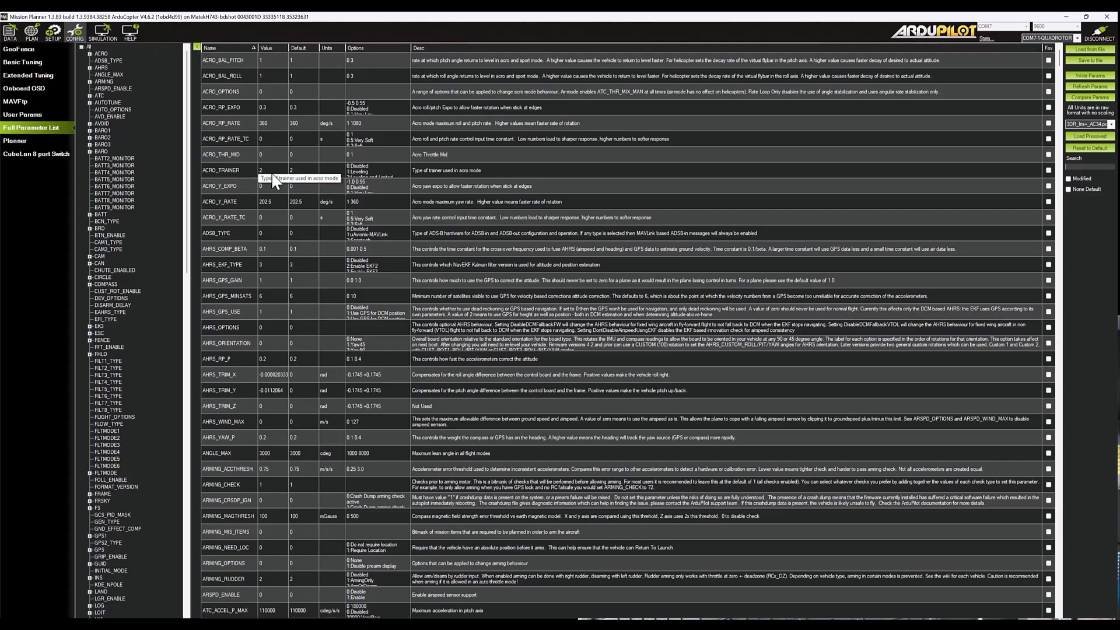
click(372, 172)
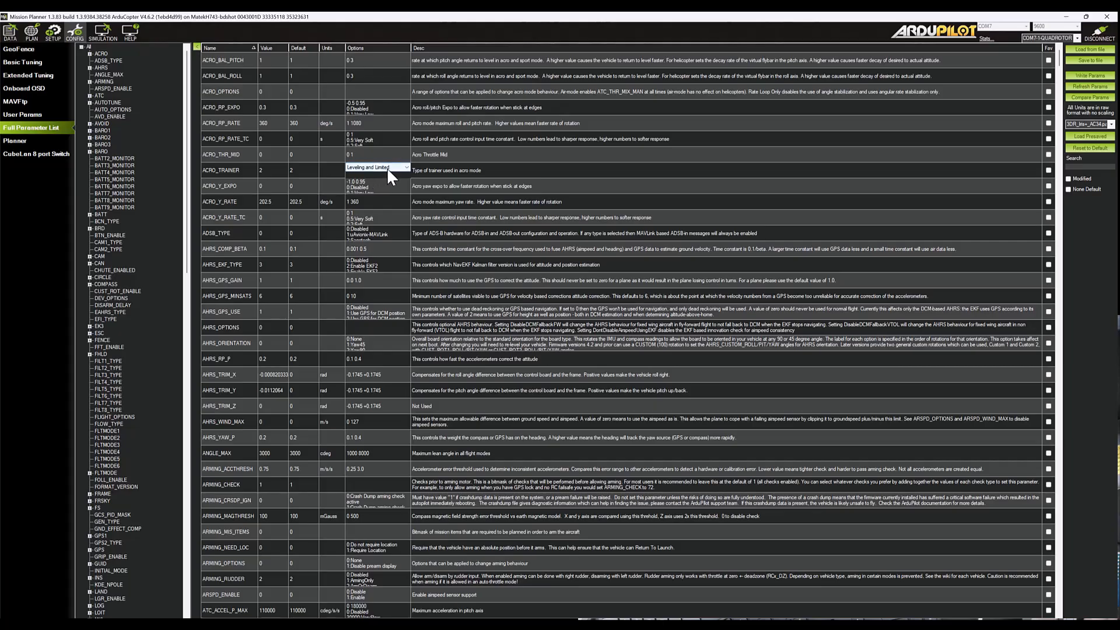
click(387, 166)
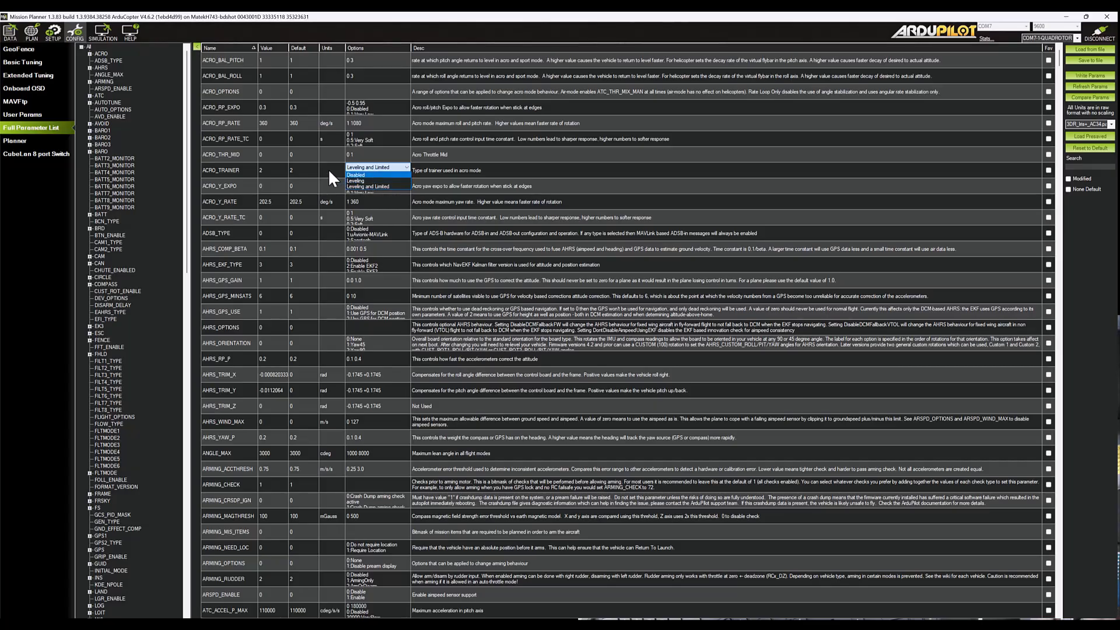
click(369, 175)
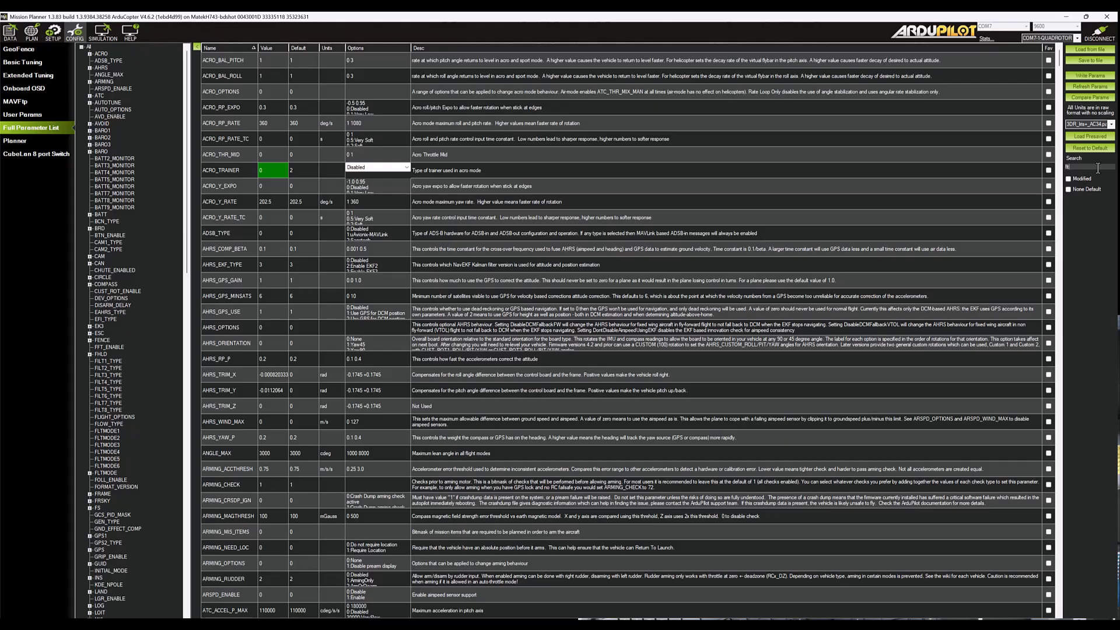
Step: Search the parameters for "fltmode" and set FLTMODE_CH to Channel9
text(fltmode)
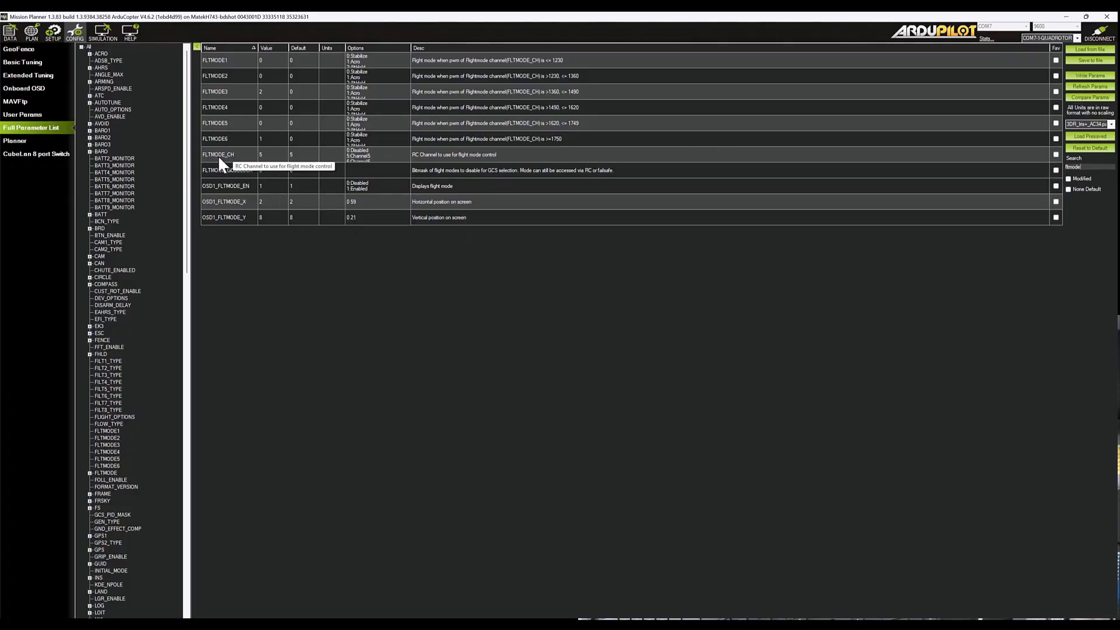
click(271, 152)
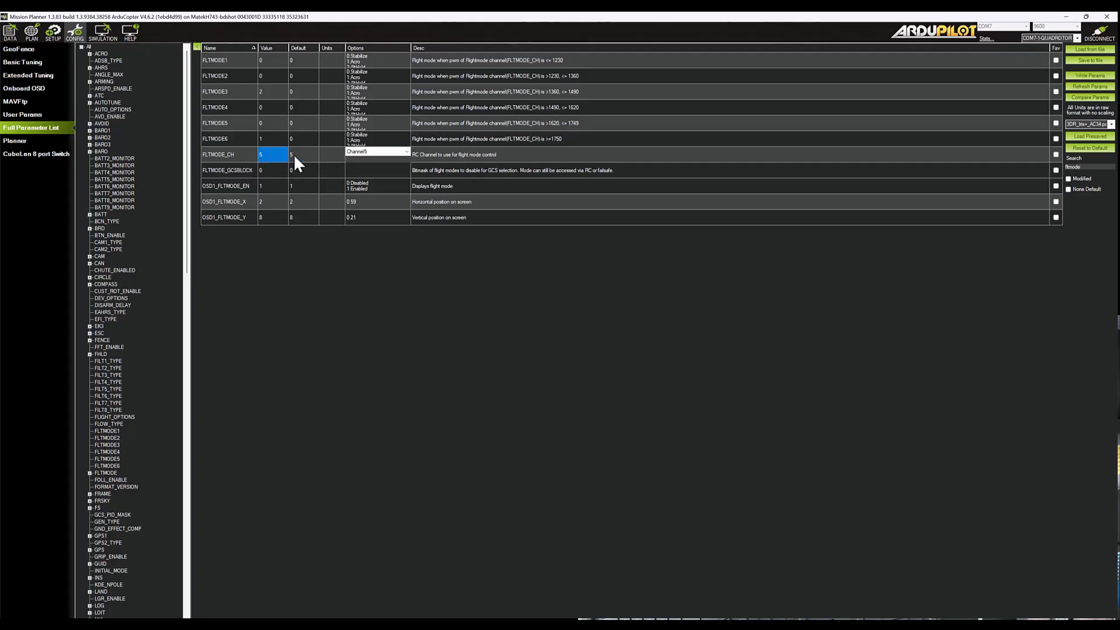
click(393, 153)
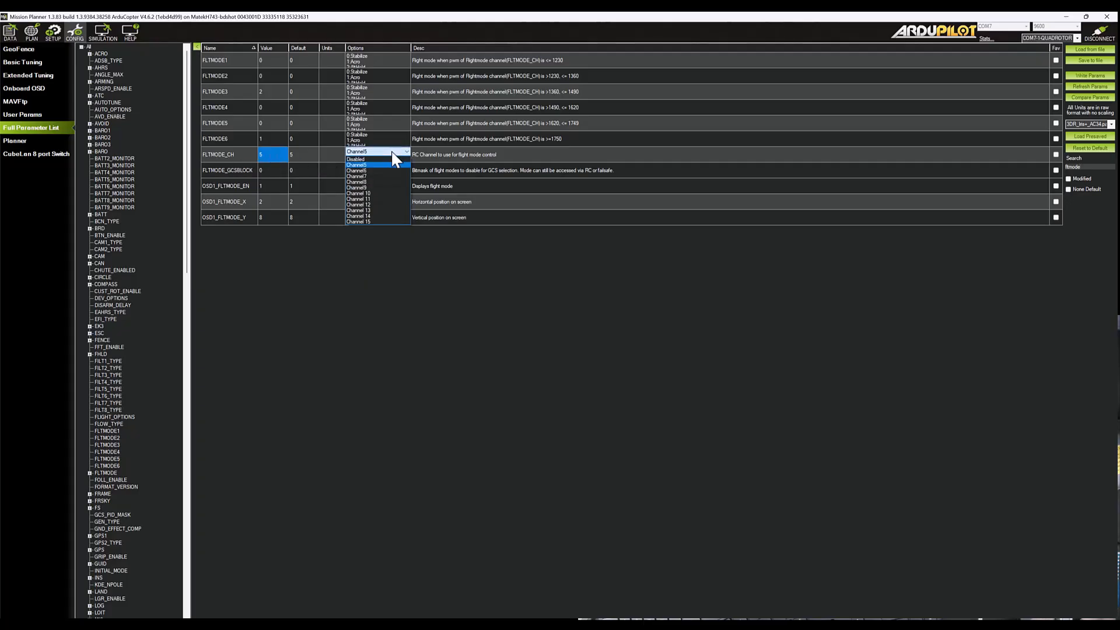
click(369, 187)
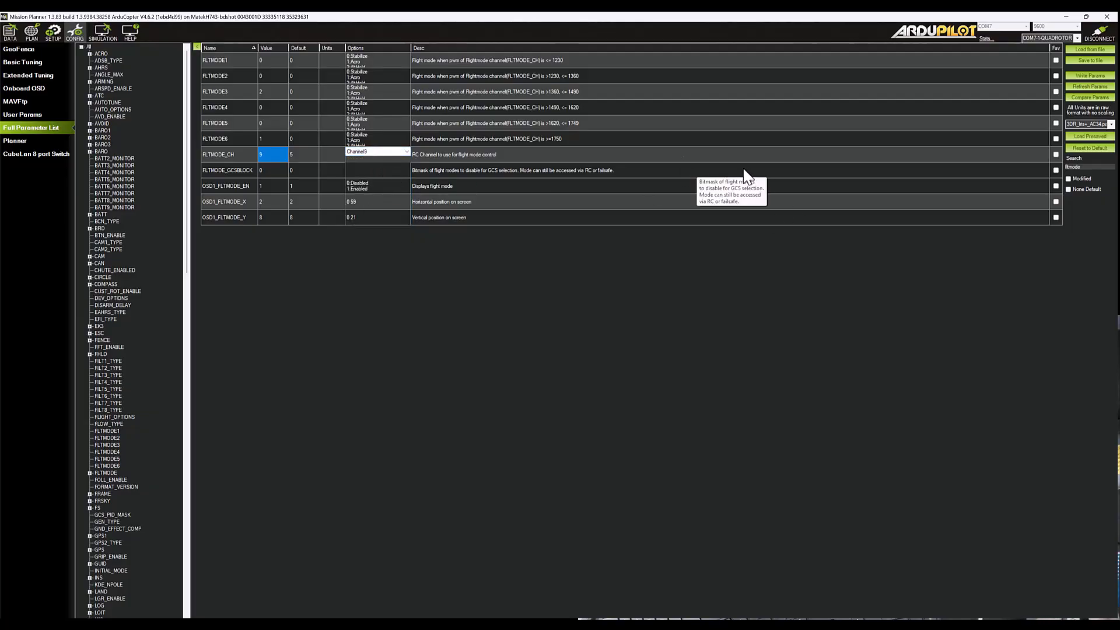
drag(1085, 167, 1063, 167)
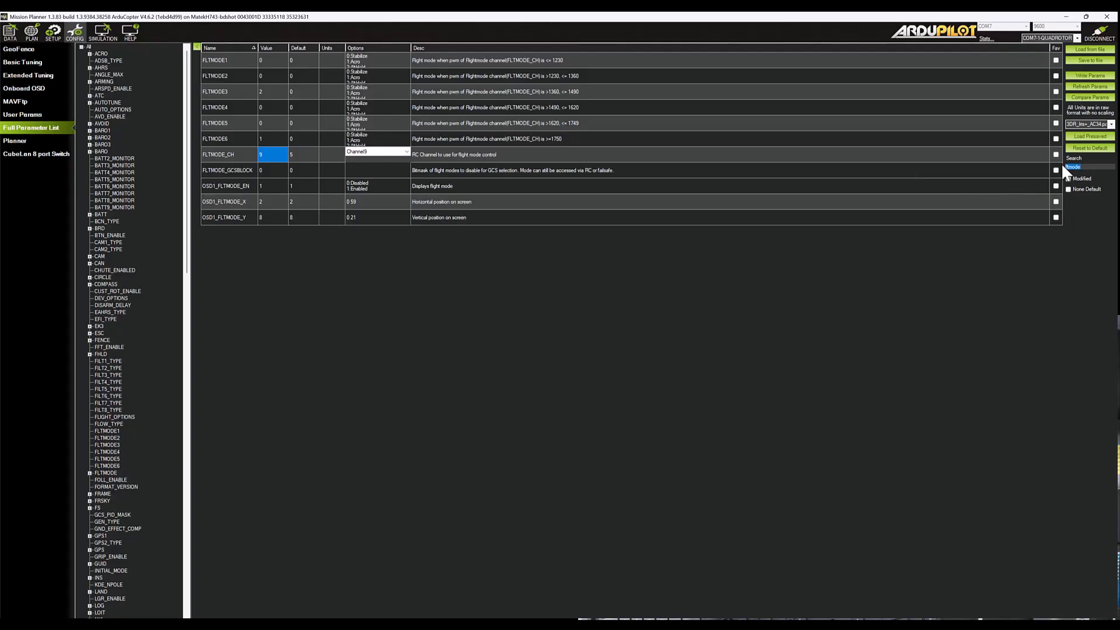
Step: Search the parameters for "rc5" and set RC5_OPTION to ArmDisarm (4.2 and higher)
text(rc)
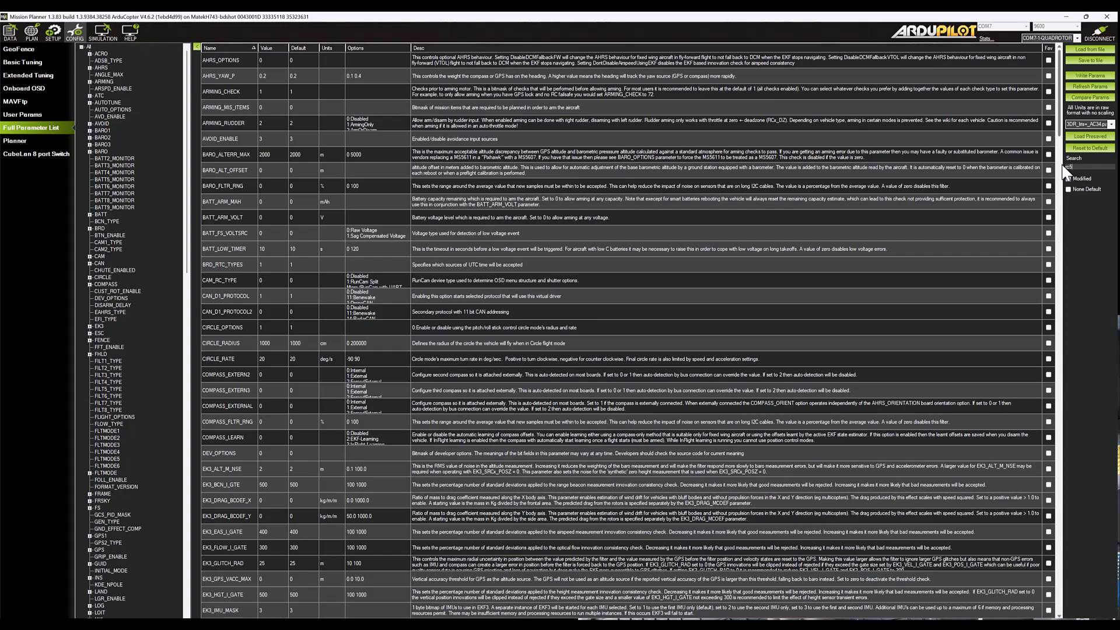
text(5)
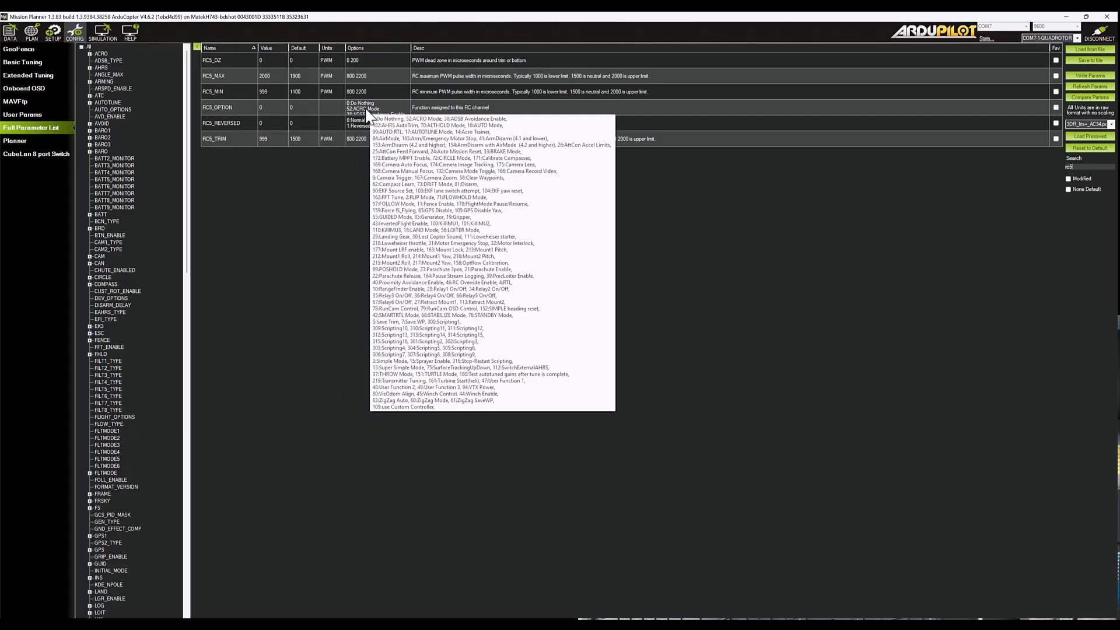
click(366, 108)
click(389, 106)
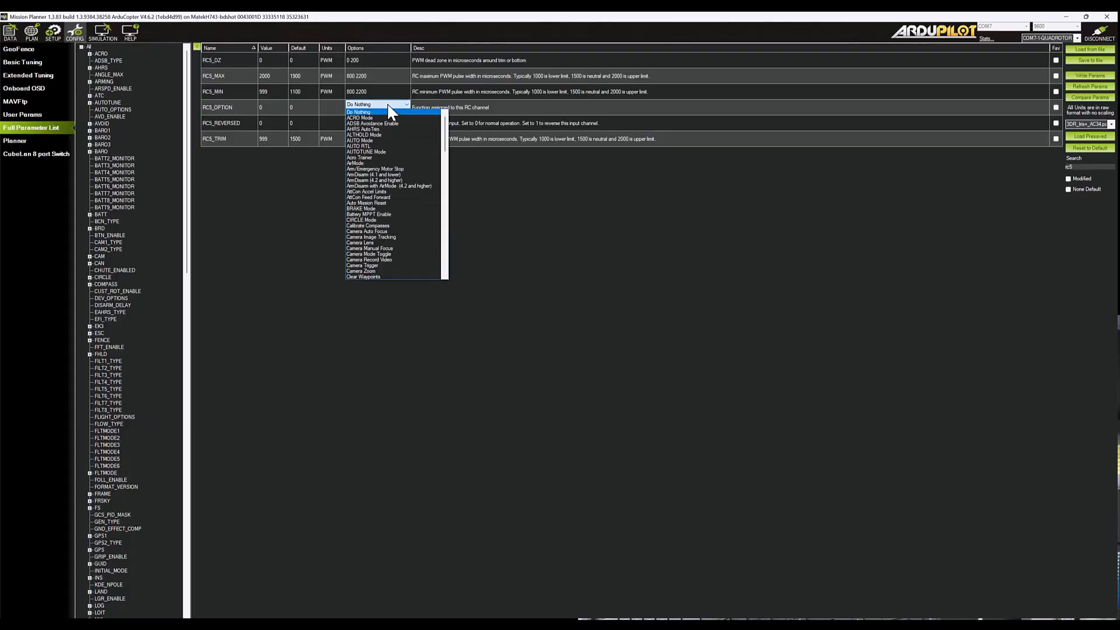
click(390, 179)
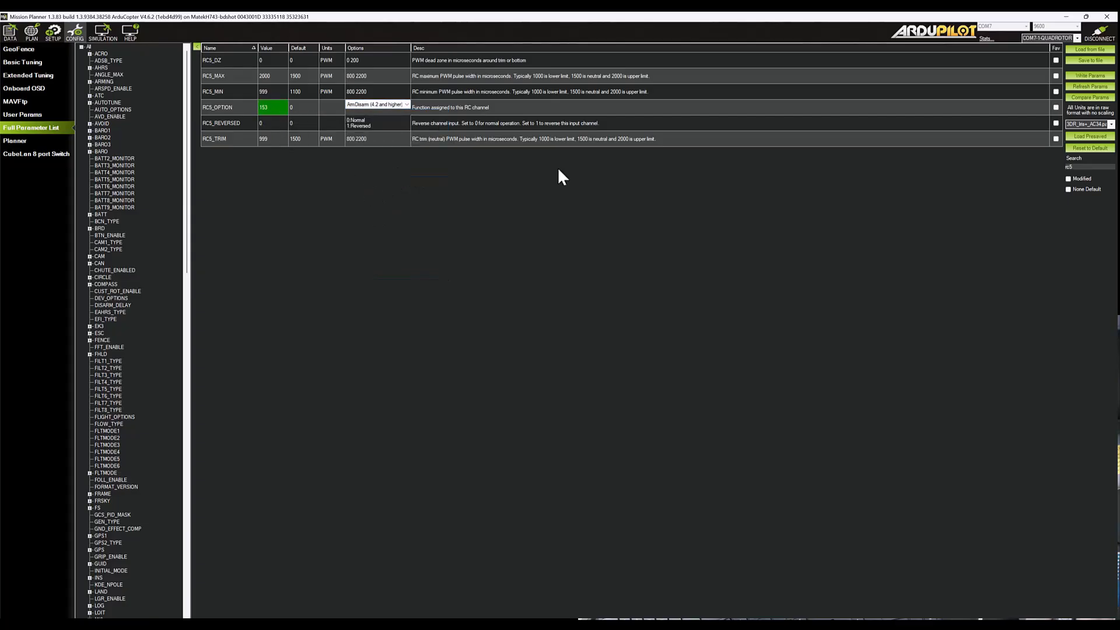
Step: Filter the parameter list to modified entries and write the changed parameters to the flight controller
click(1068, 179)
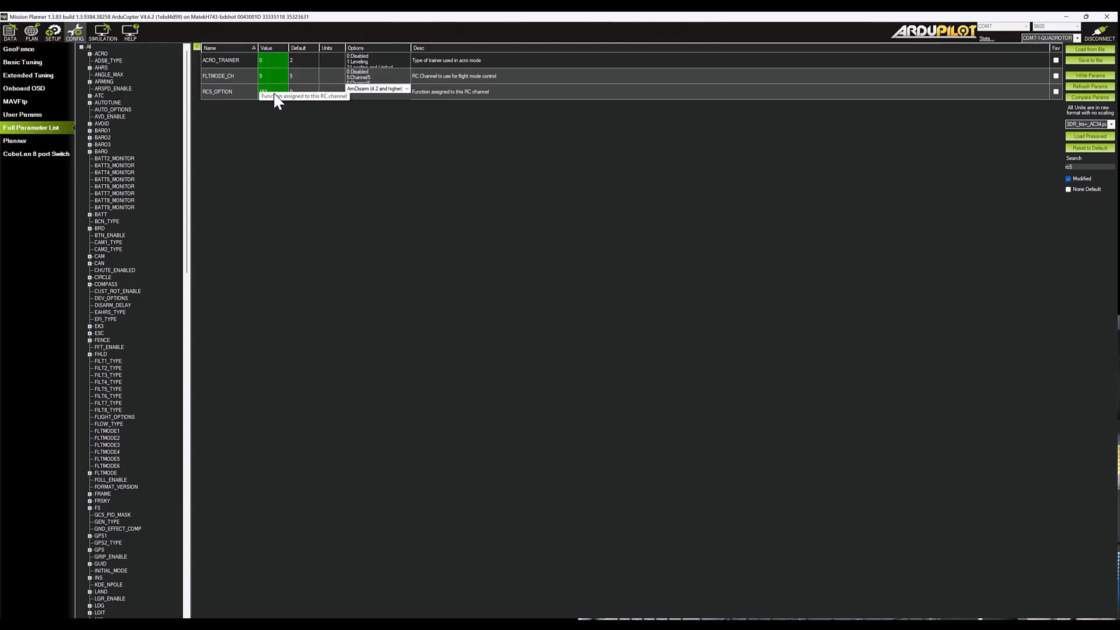
click(1091, 75)
click(610, 353)
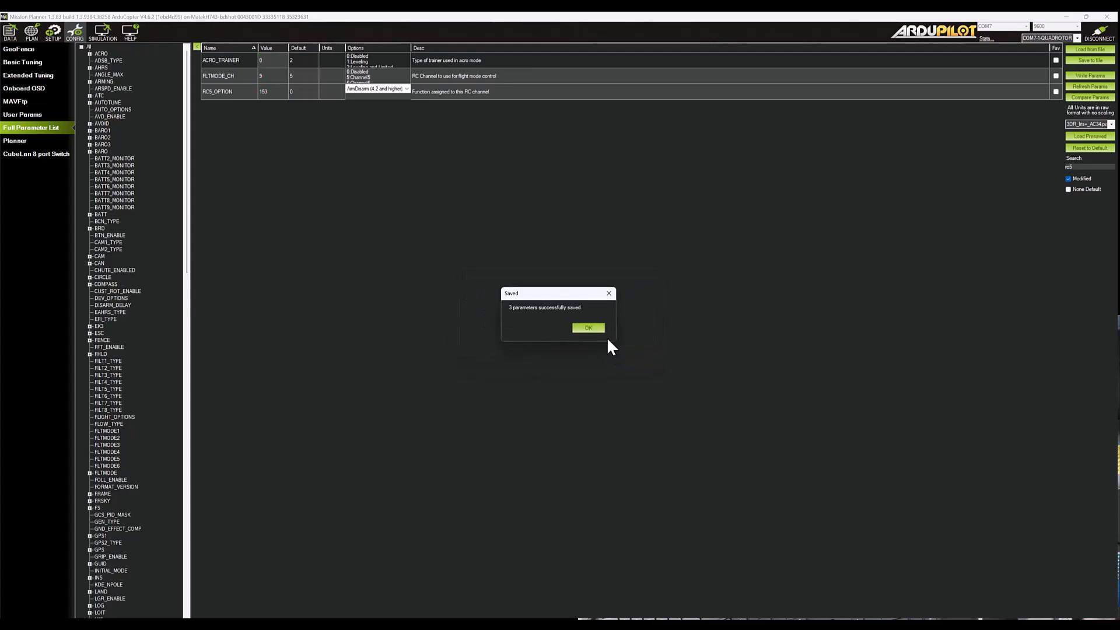
click(580, 327)
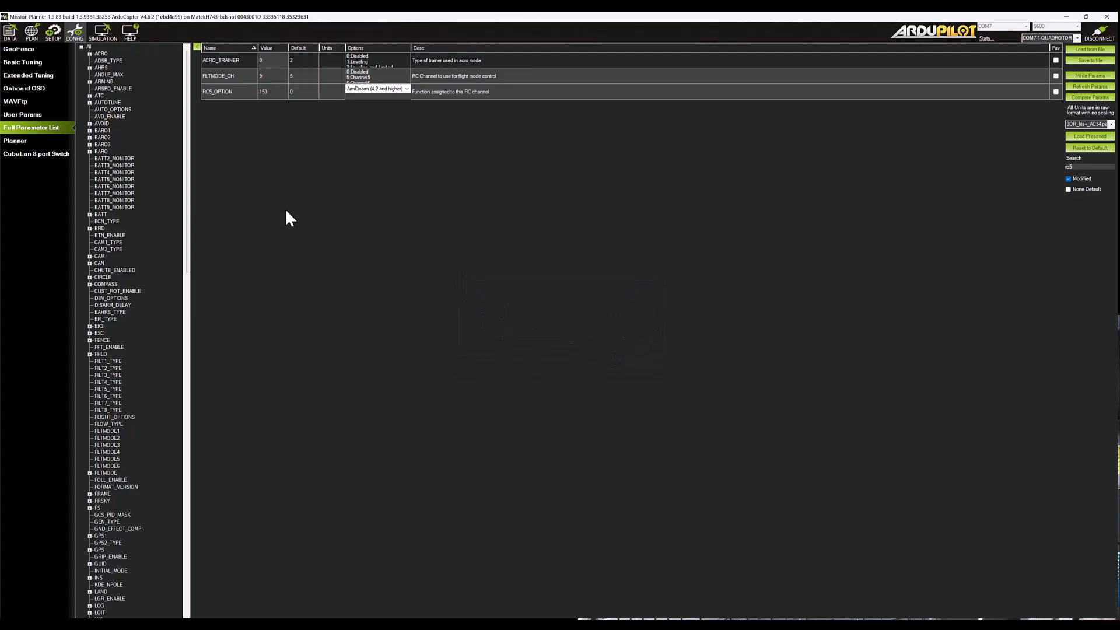
Step: Set Flight Mode 4 to AltHold and Flight Mode 3 to Stabilize, and save the flight modes
click(54, 34)
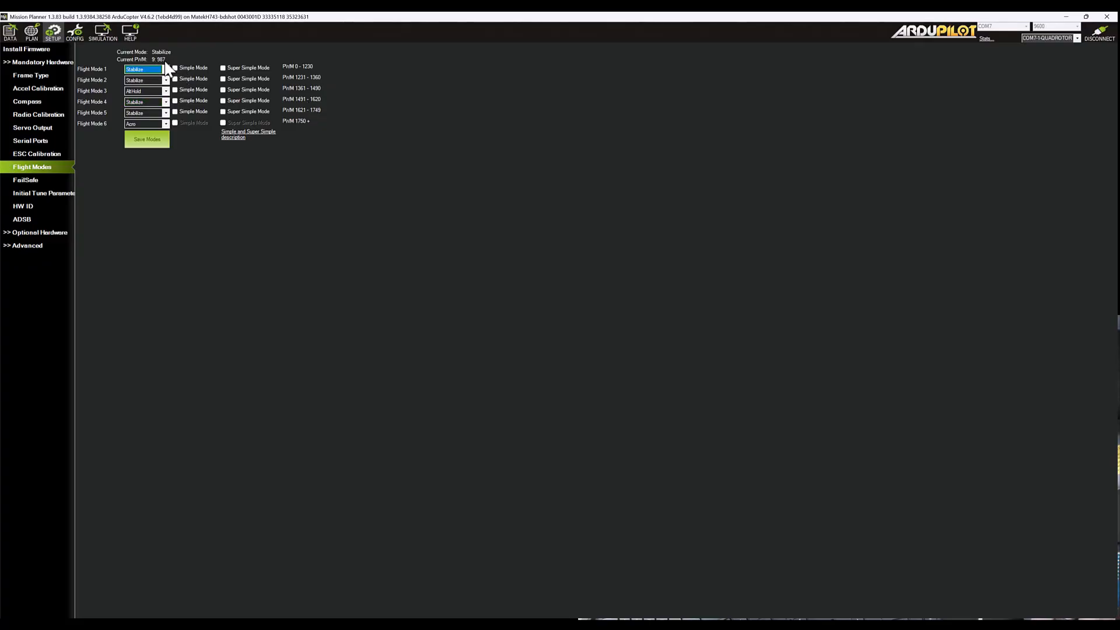
click(166, 103)
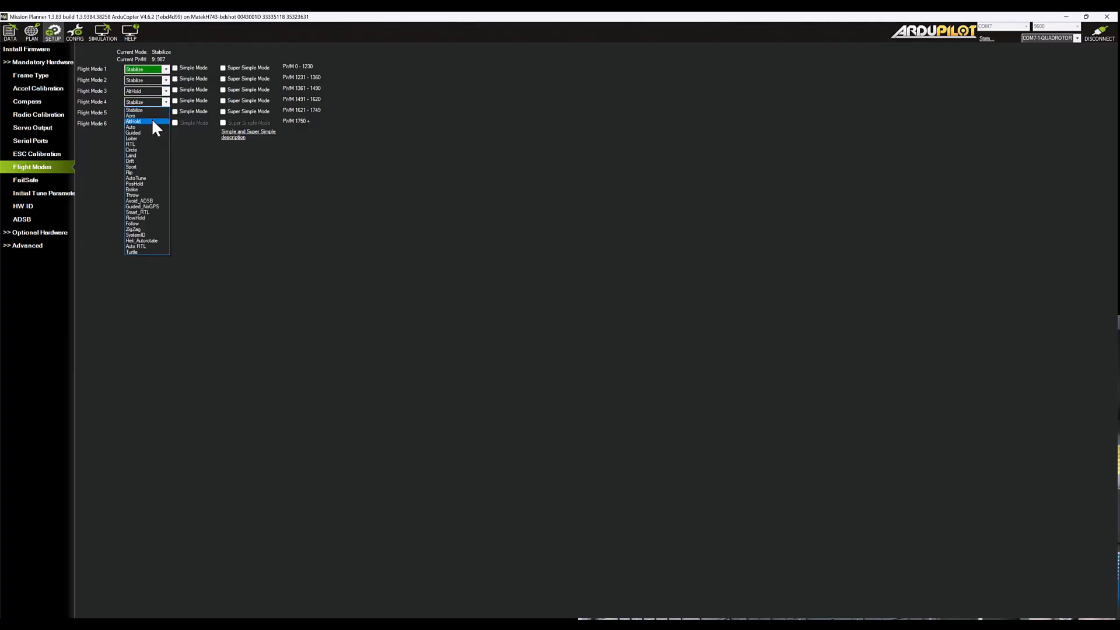
click(151, 121)
click(164, 91)
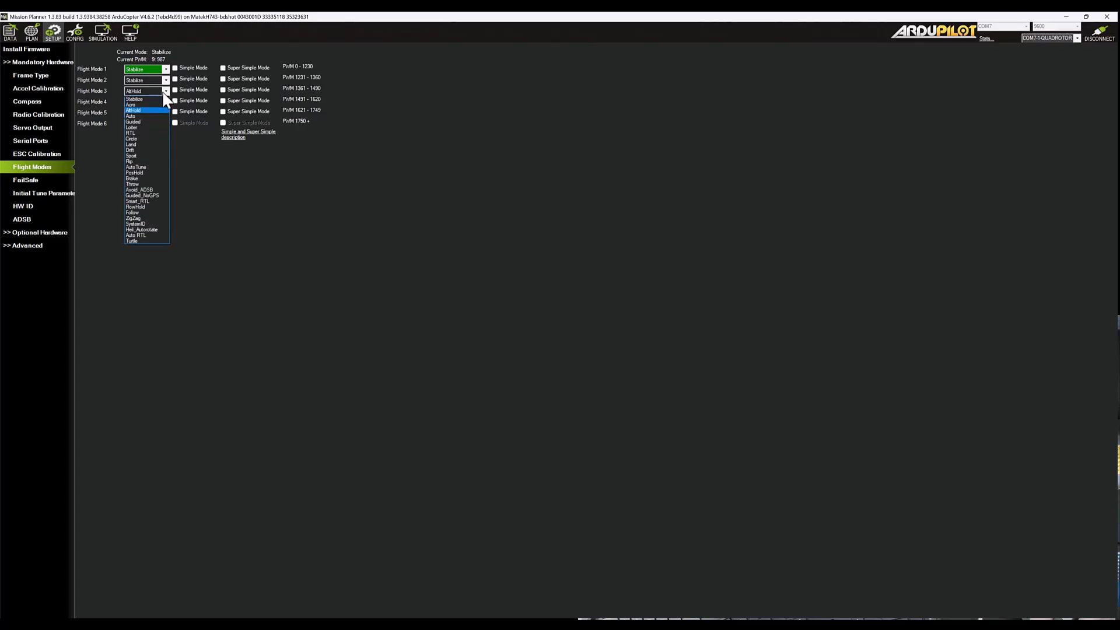
click(152, 98)
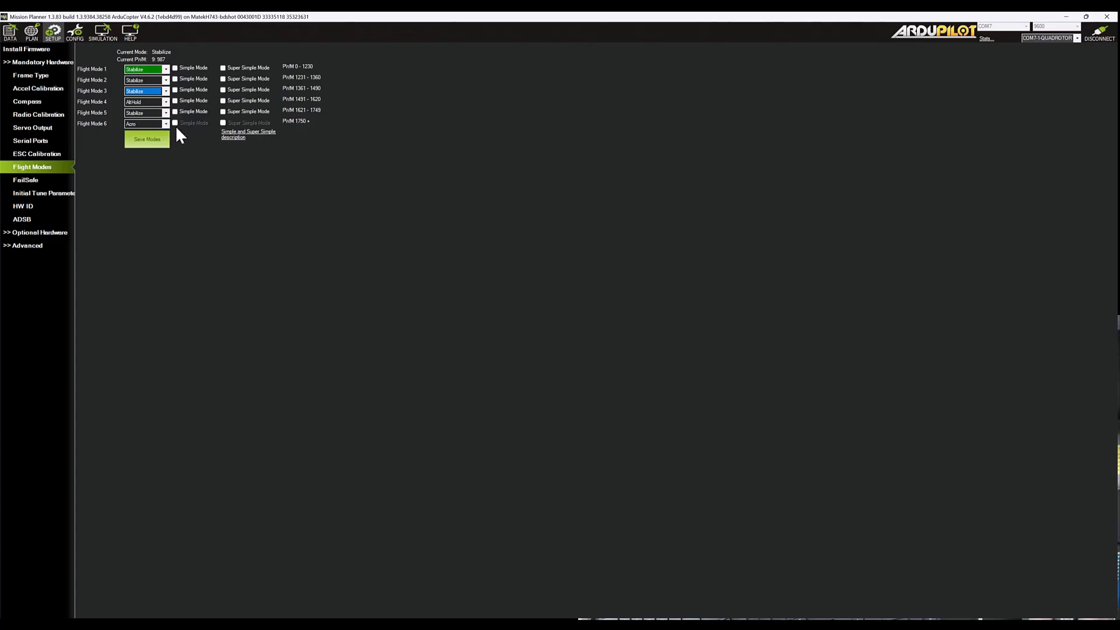
click(166, 113)
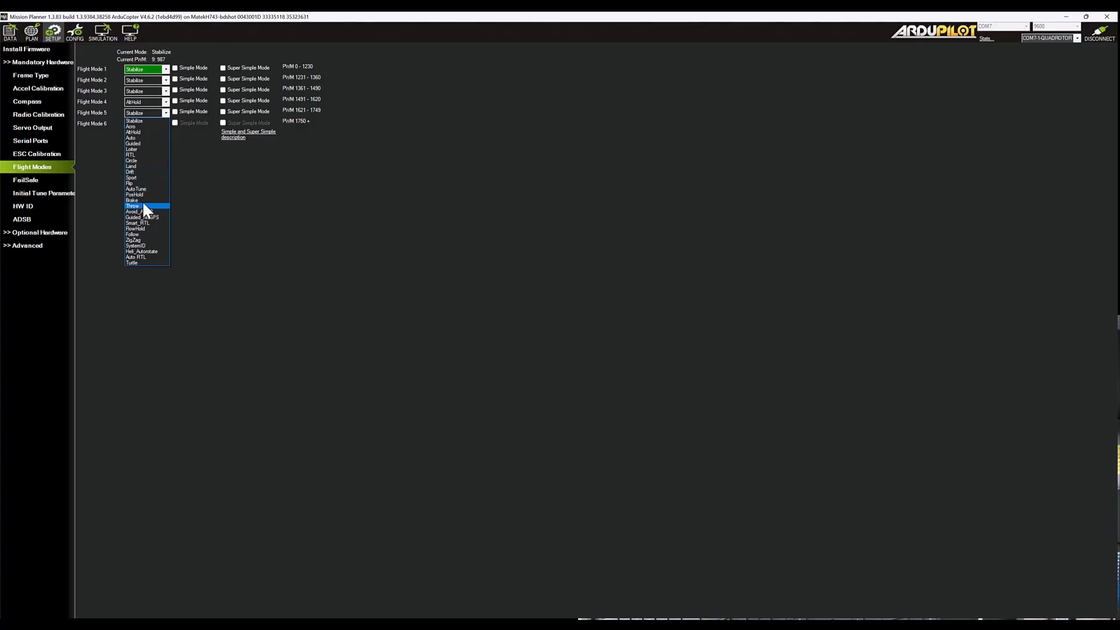
click(272, 216)
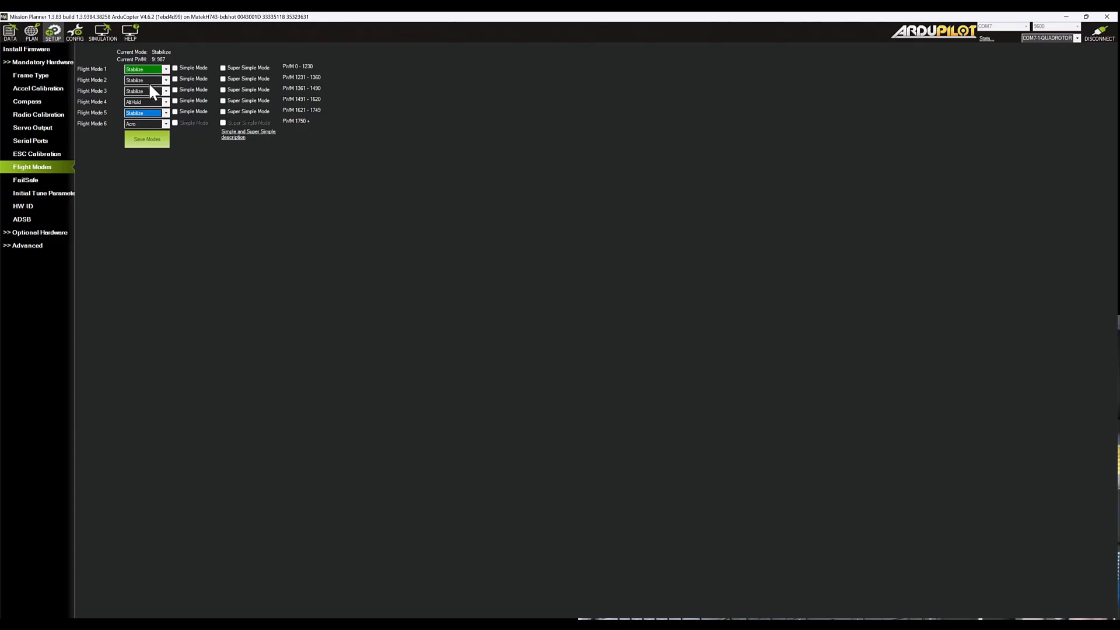
click(149, 141)
Step: Check the vehicle's message log in the flight data view for arming problems, and return to the setup pages
click(9, 35)
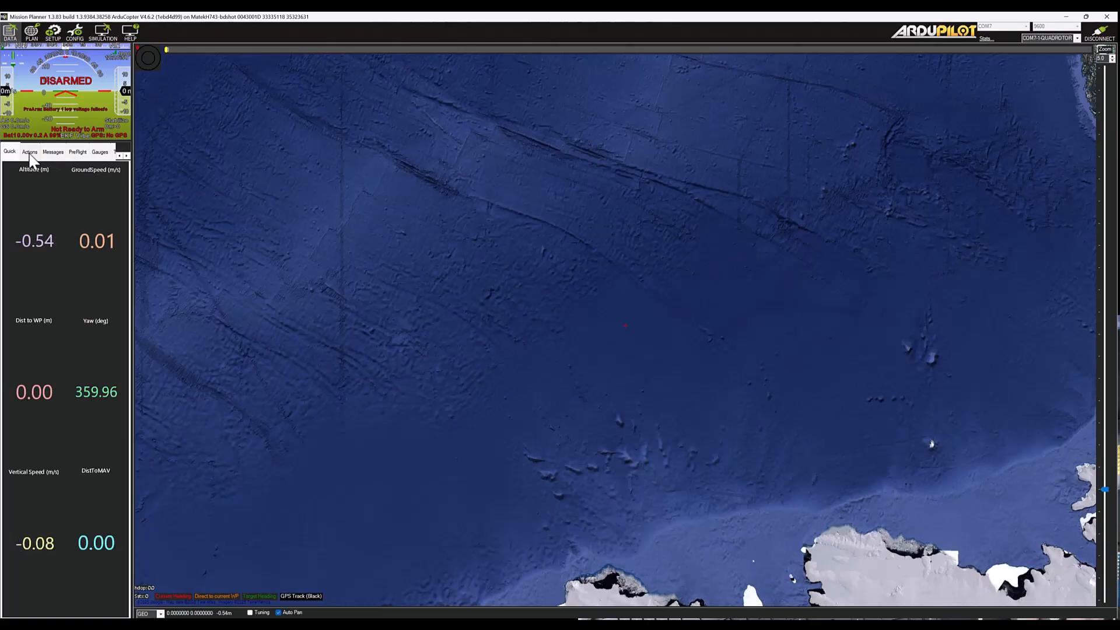
click(52, 153)
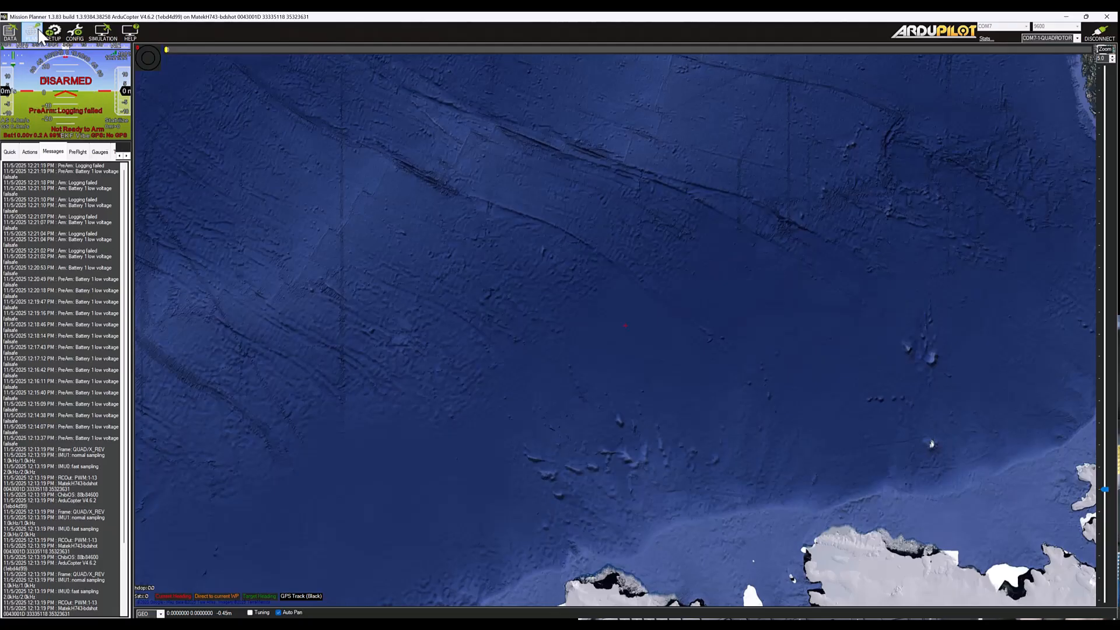
click(56, 35)
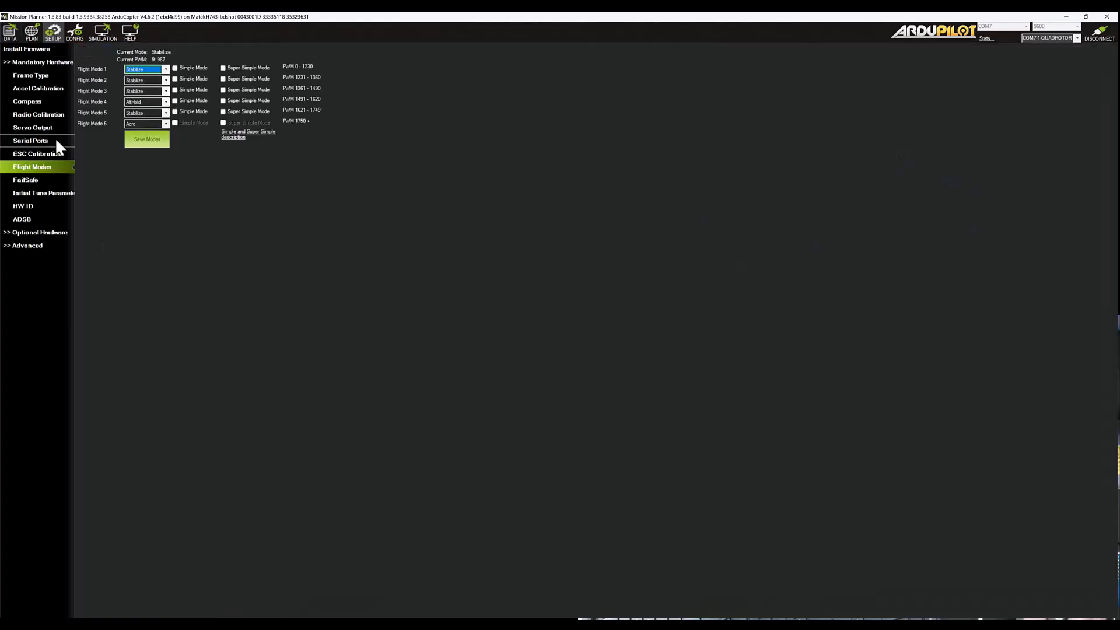
Step: Set the ESC type to DShot300 in the ESC calibration settings
click(30, 141)
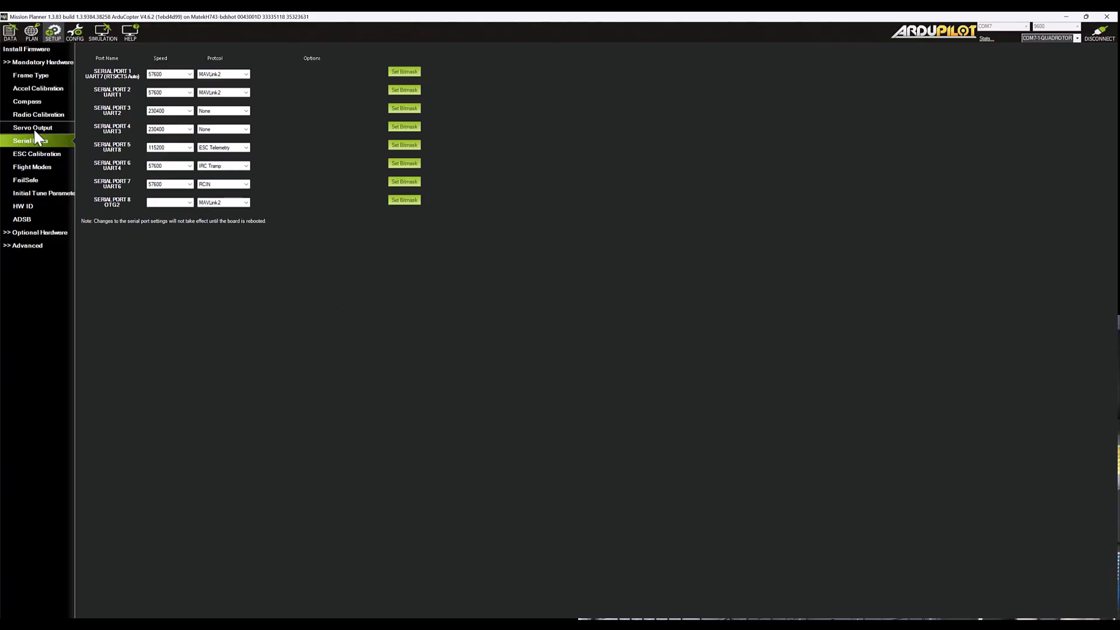
click(37, 154)
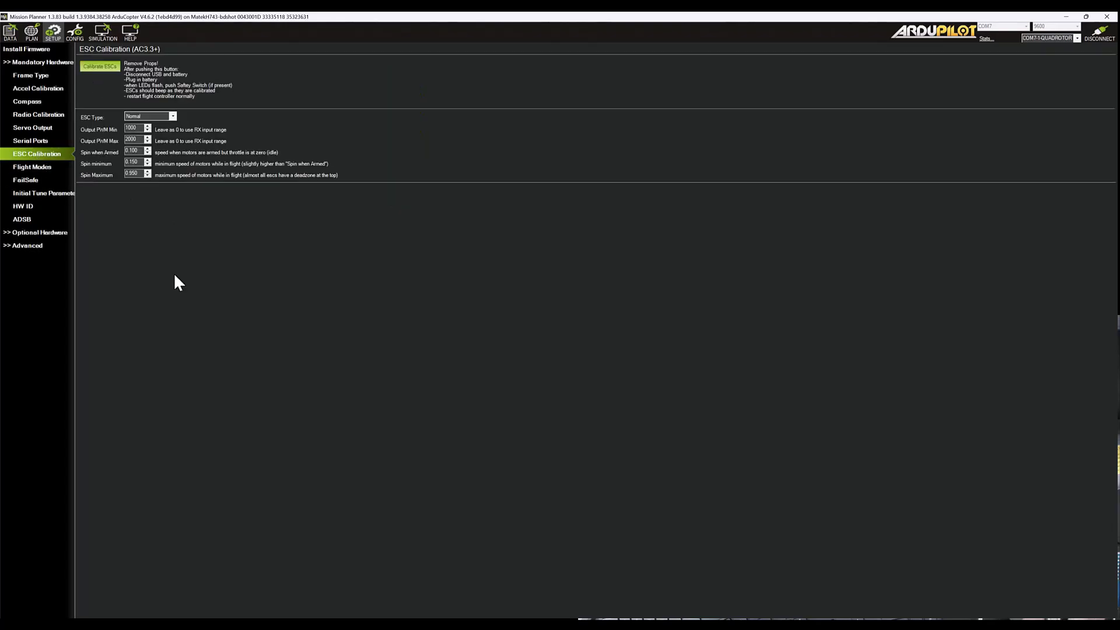
click(173, 117)
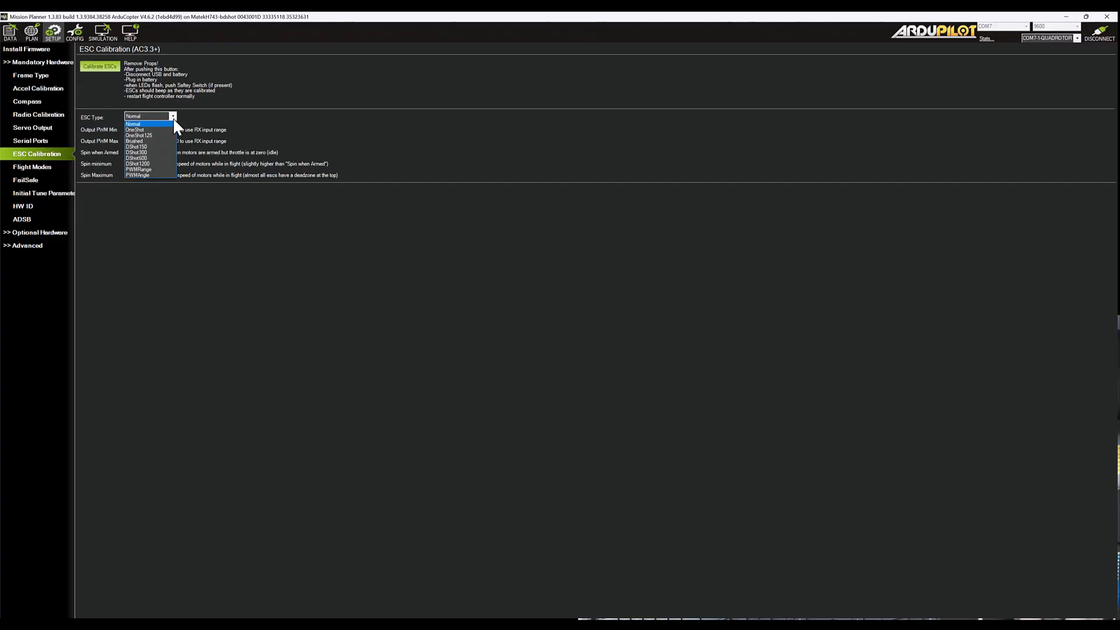
click(149, 153)
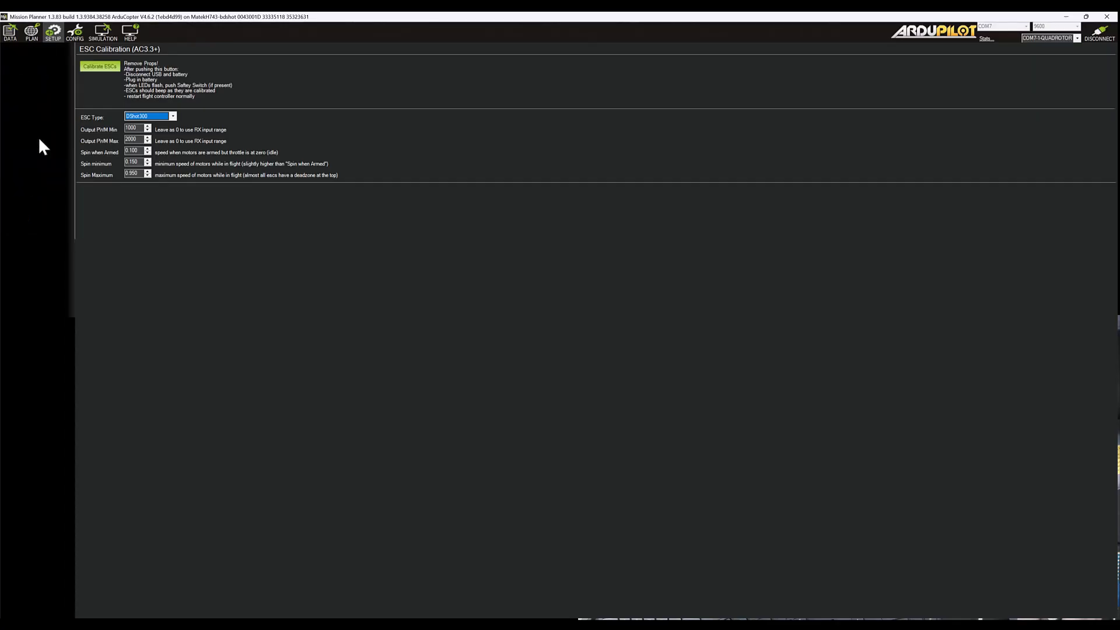
Step: Review the motor functions assigned to the servo outputs
click(39, 140)
click(37, 129)
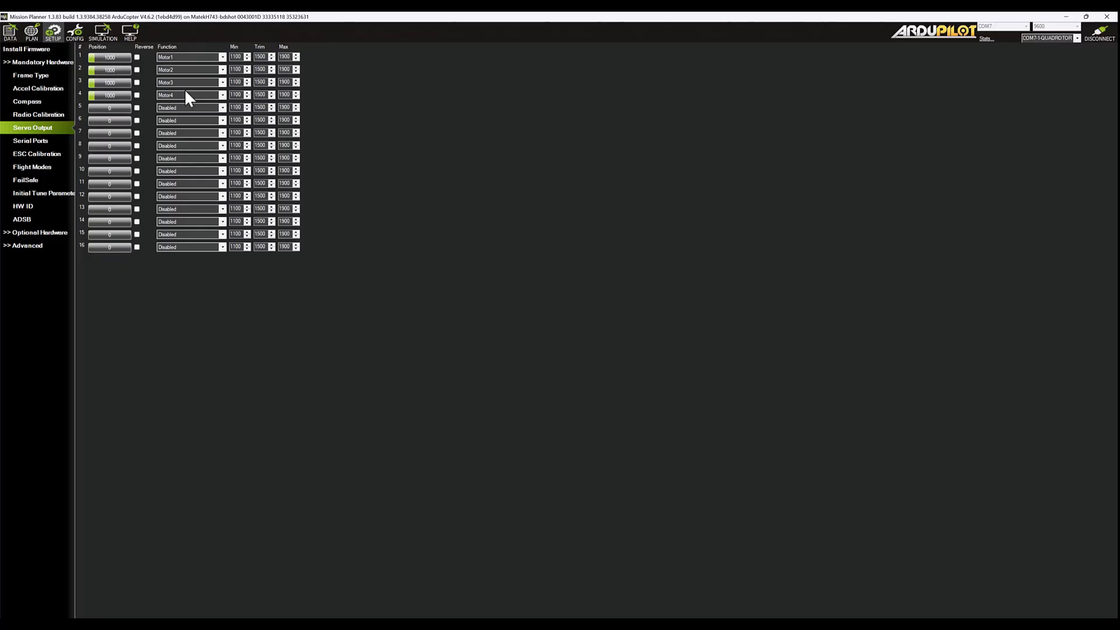
Step: Run the motor test on motor B at 5% throttle for 2 seconds, checking the ESC calibration settings beforehand
click(23, 231)
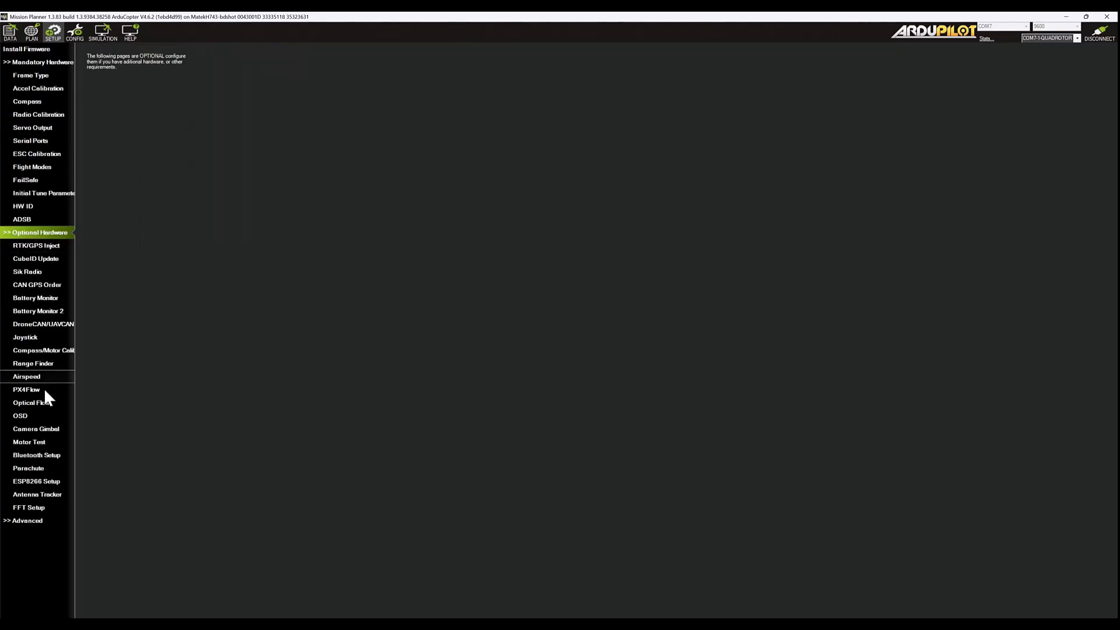
click(36, 442)
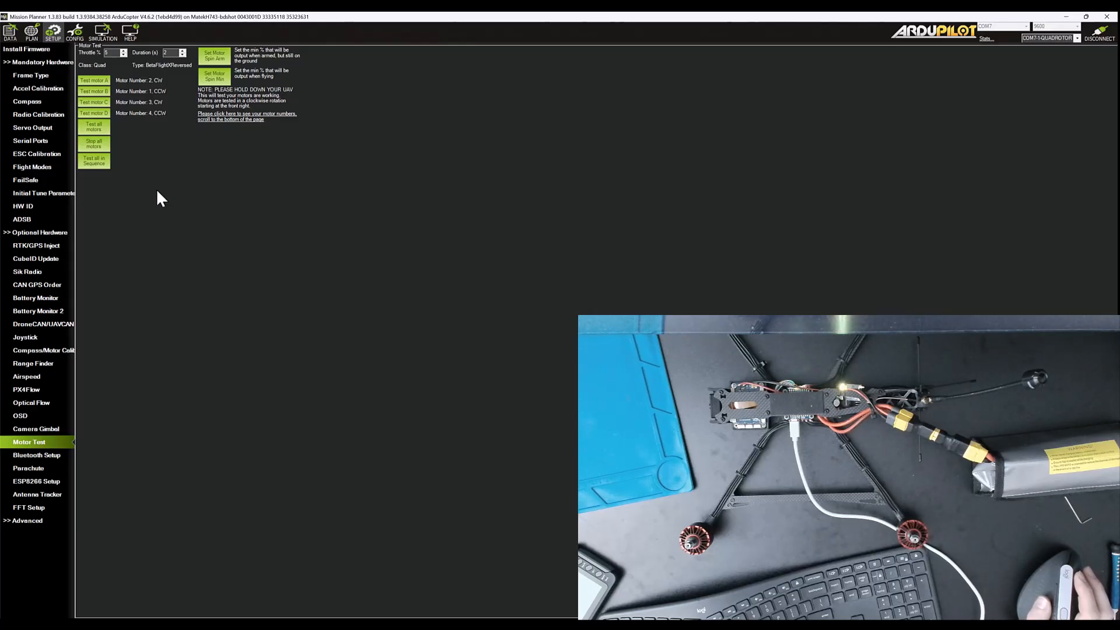
click(25, 151)
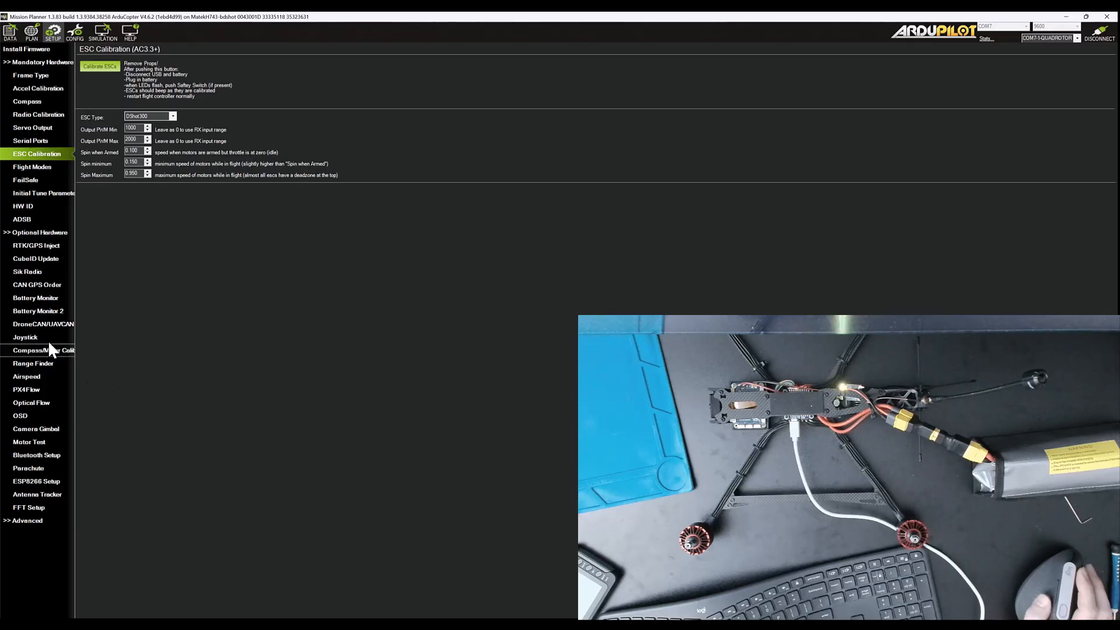
click(31, 444)
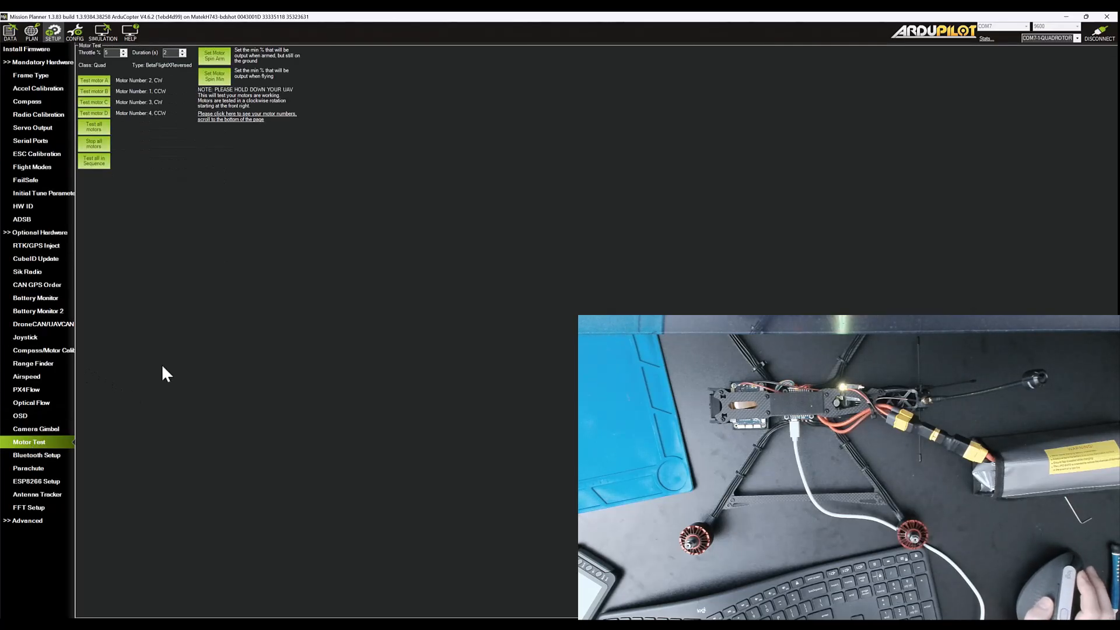
click(95, 92)
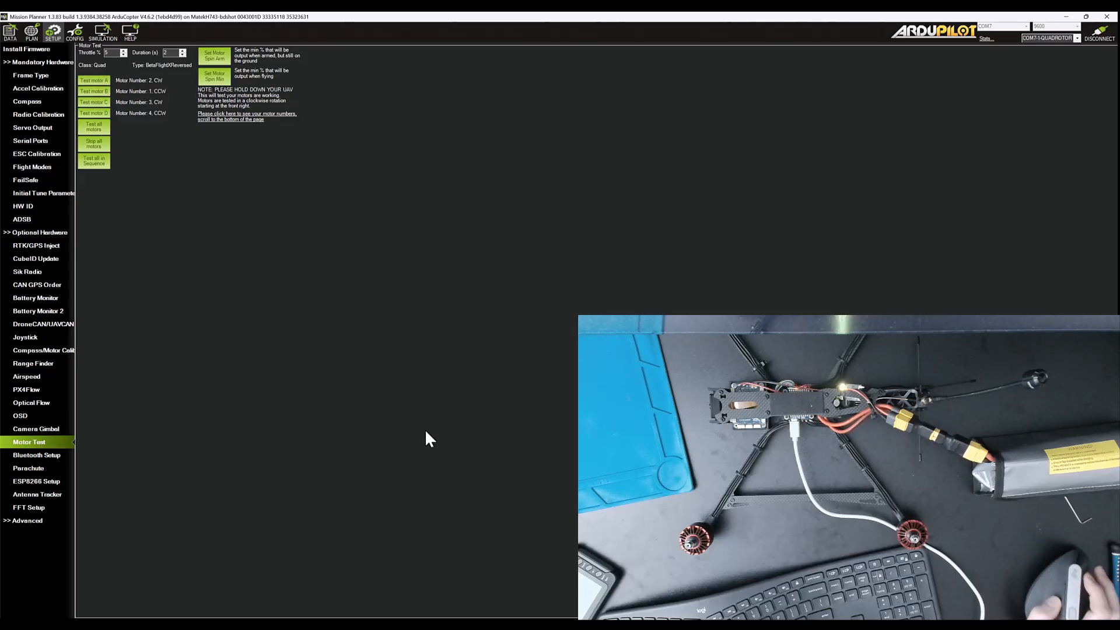
Step: Switch to the browser to check the motor order and spin directions in ArduPilot's Quad X (BF Reversed) diagram, and return to Mission Planner
click(538, 620)
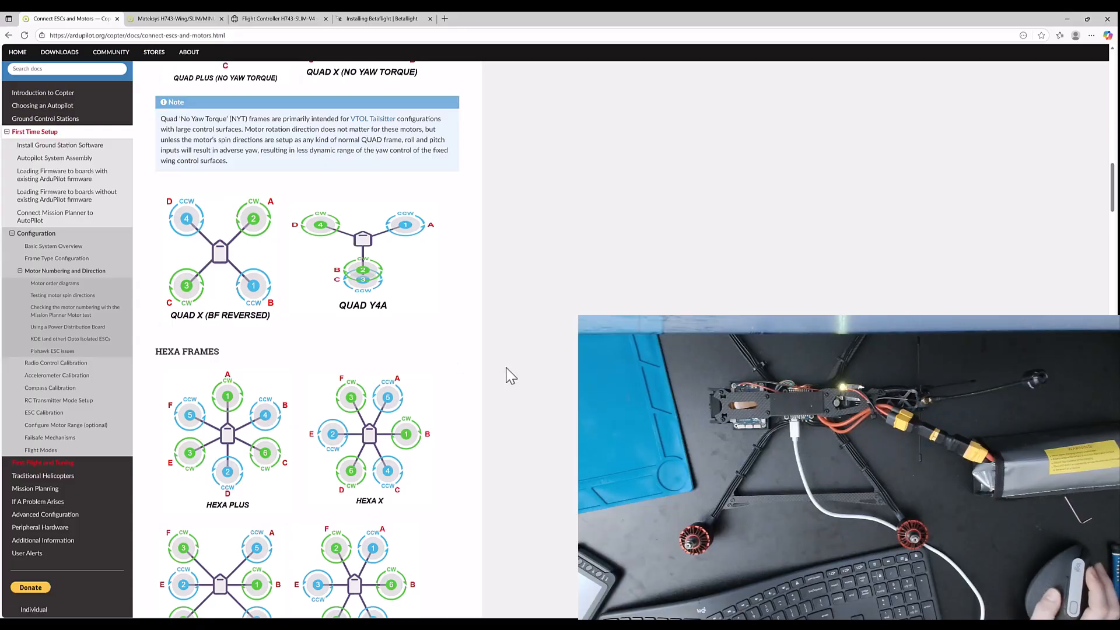
key(alt+Tab)
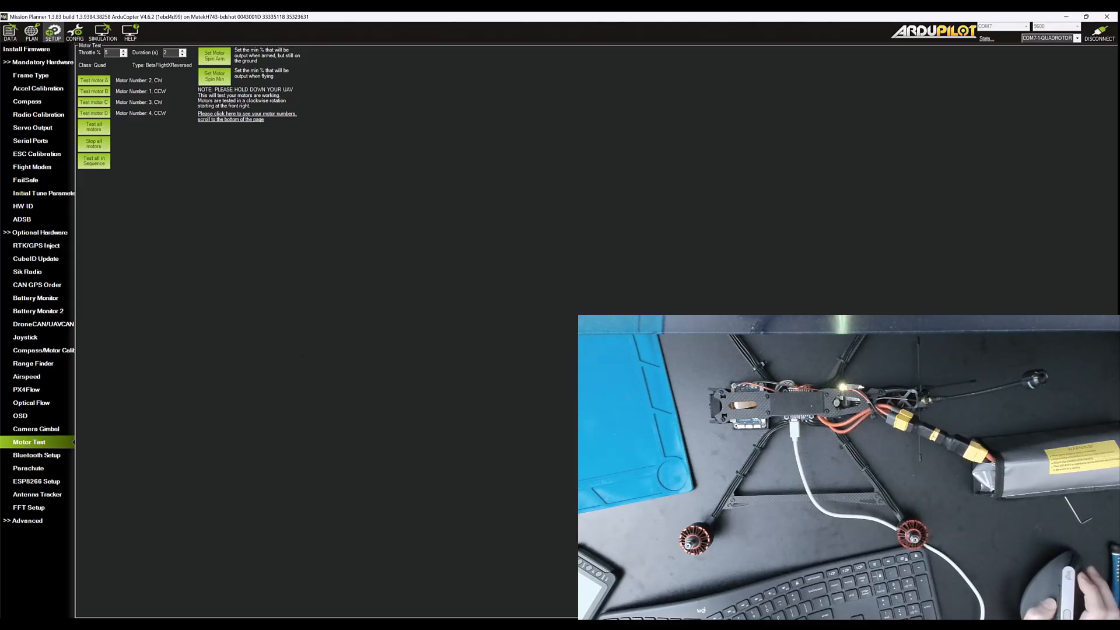
click(584, 623)
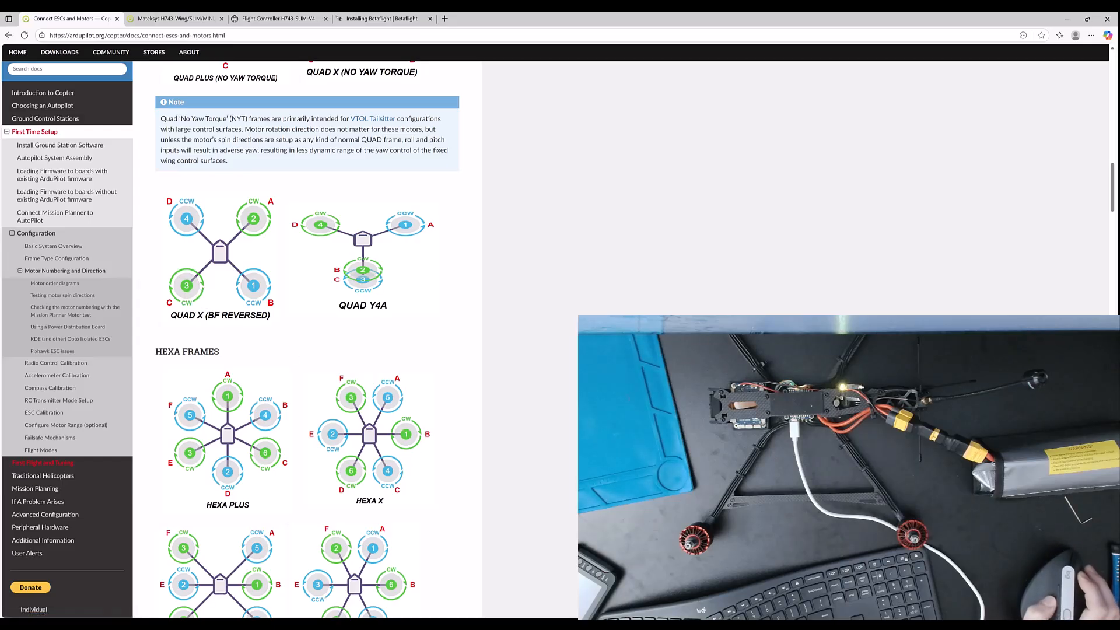
click(607, 623)
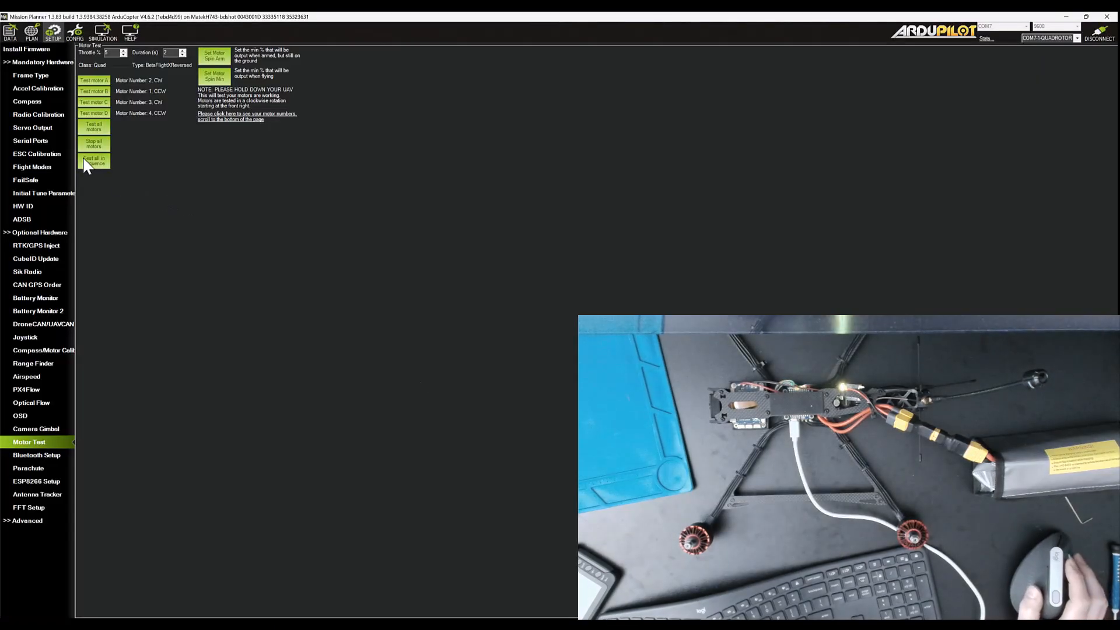
Step: Recheck the servo output assignments and run the motor test on all motors at 5% throttle for 2 seconds
click(33, 128)
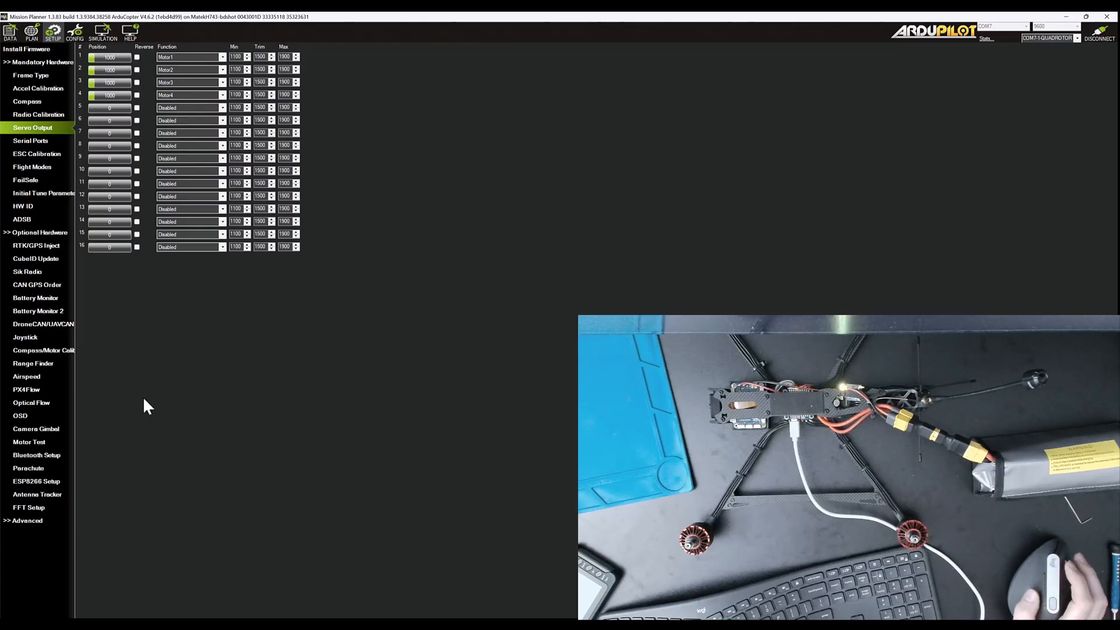
click(30, 448)
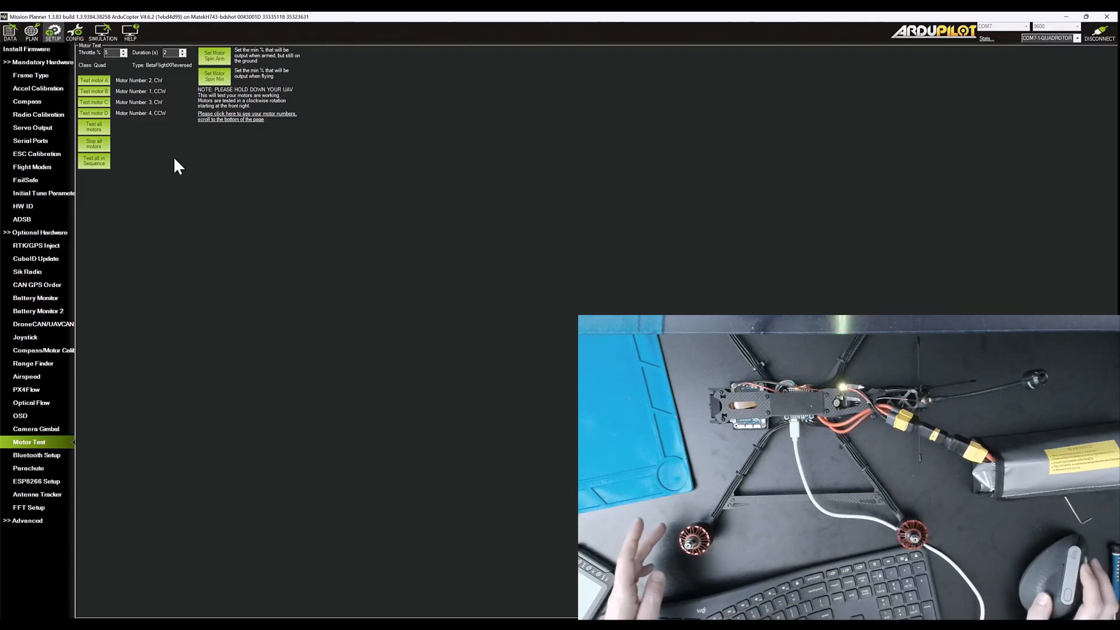
click(103, 126)
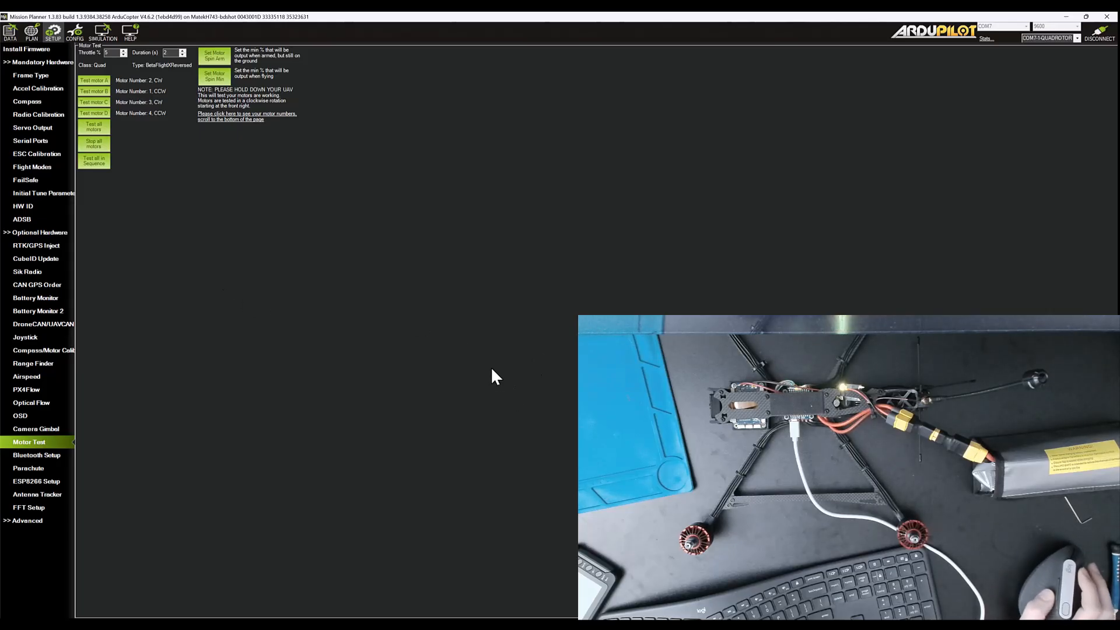
Step: Set the SERVO_BLH_AUTO parameter to Enabled and write the change to the flight controller, acknowledging the reboot notice
click(83, 34)
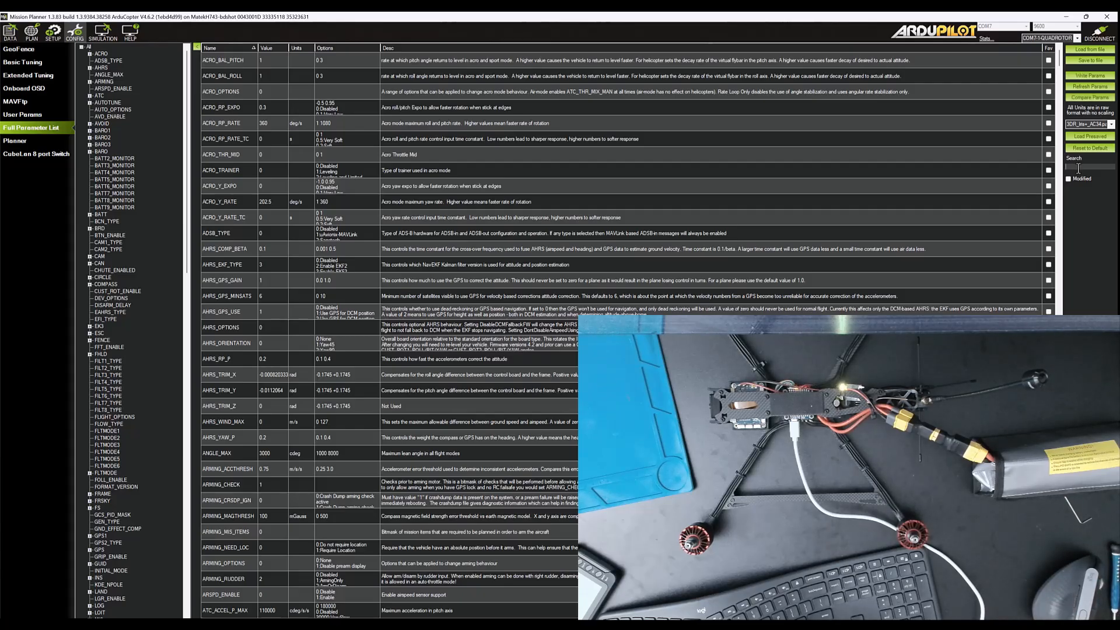
text(vo_bl)
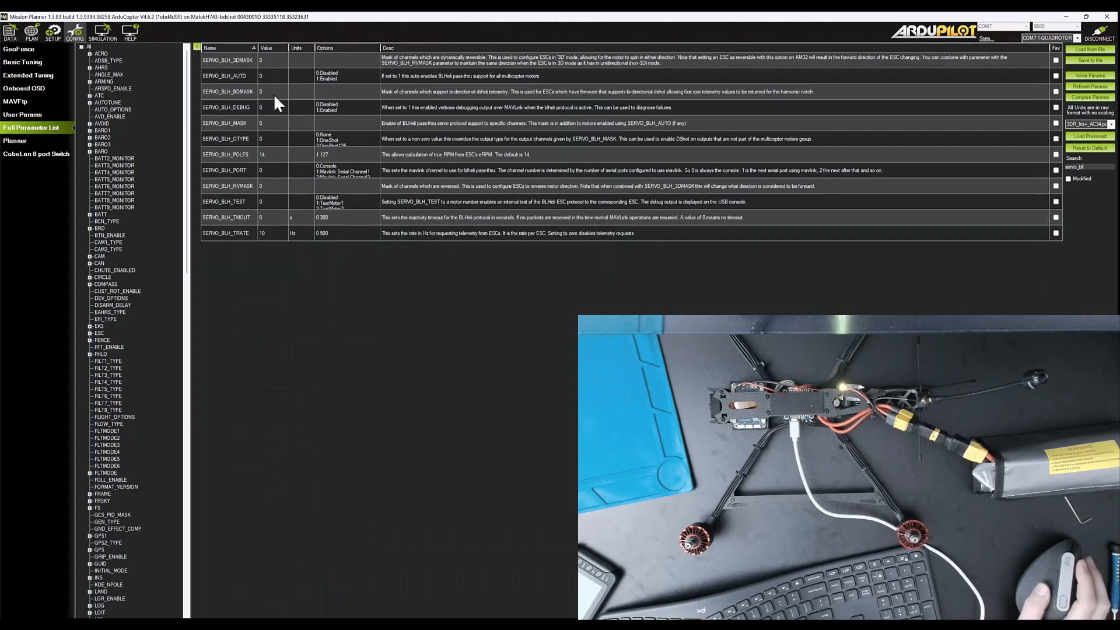
click(270, 77)
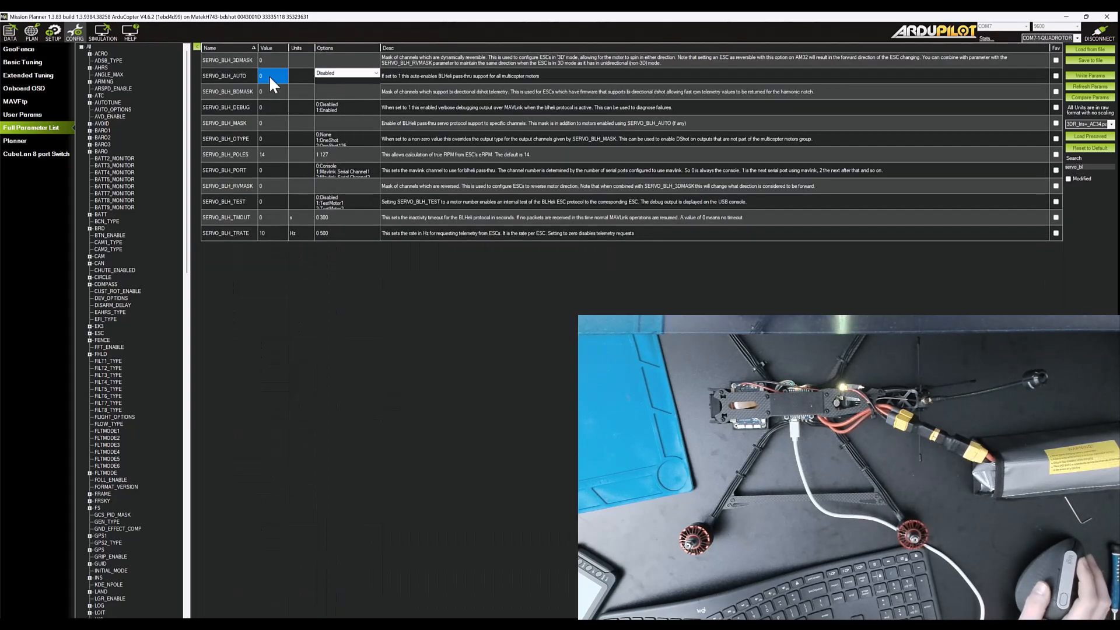
click(345, 72)
click(348, 86)
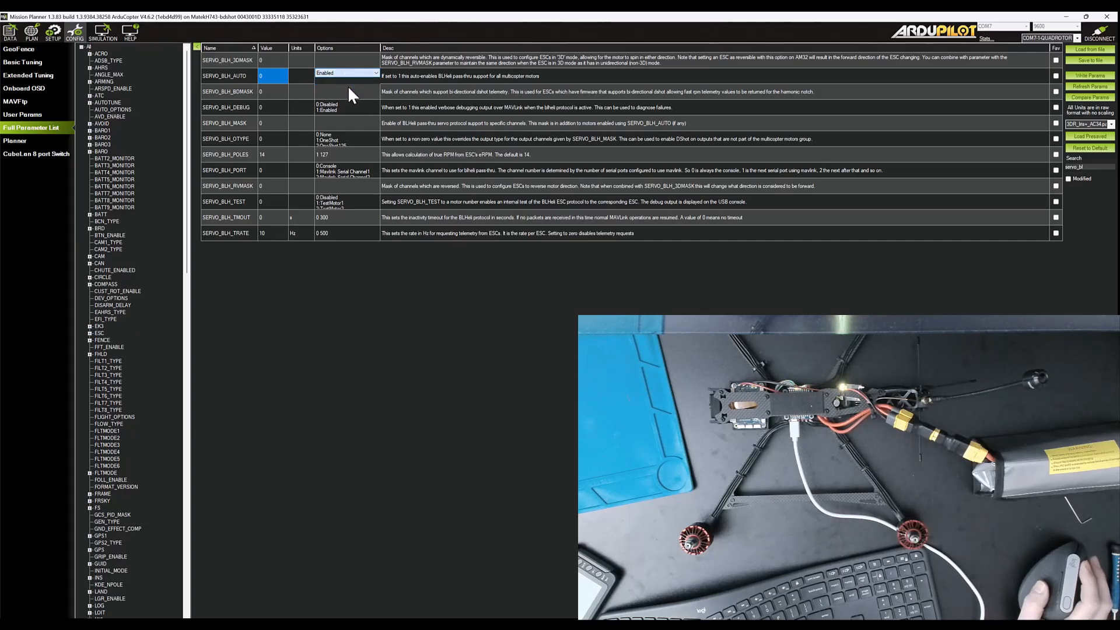
click(1090, 76)
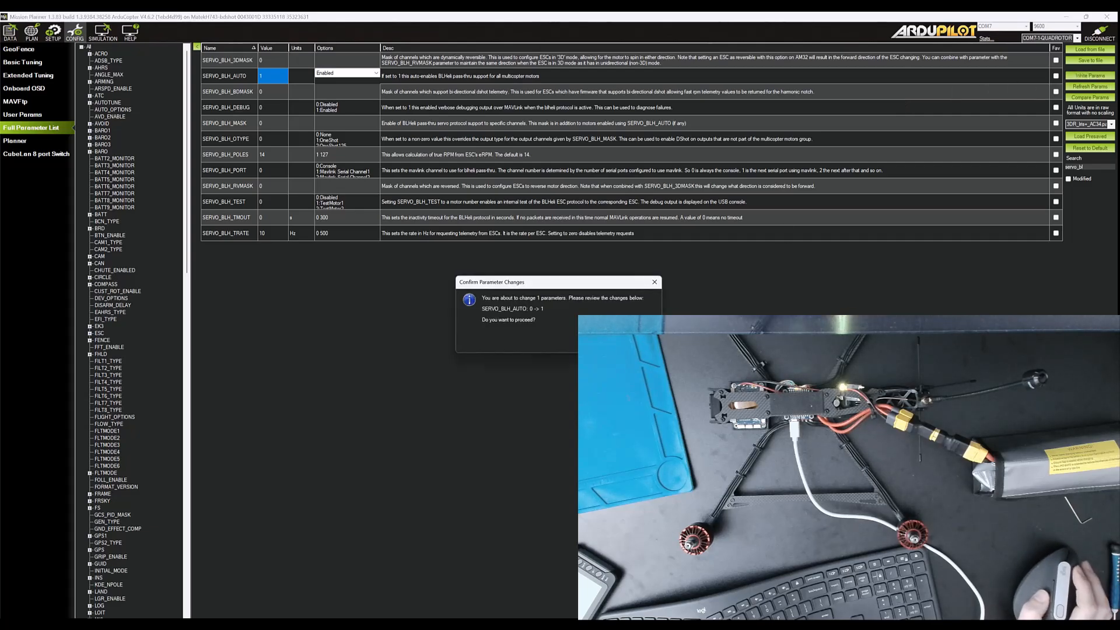
click(571, 337)
click(574, 328)
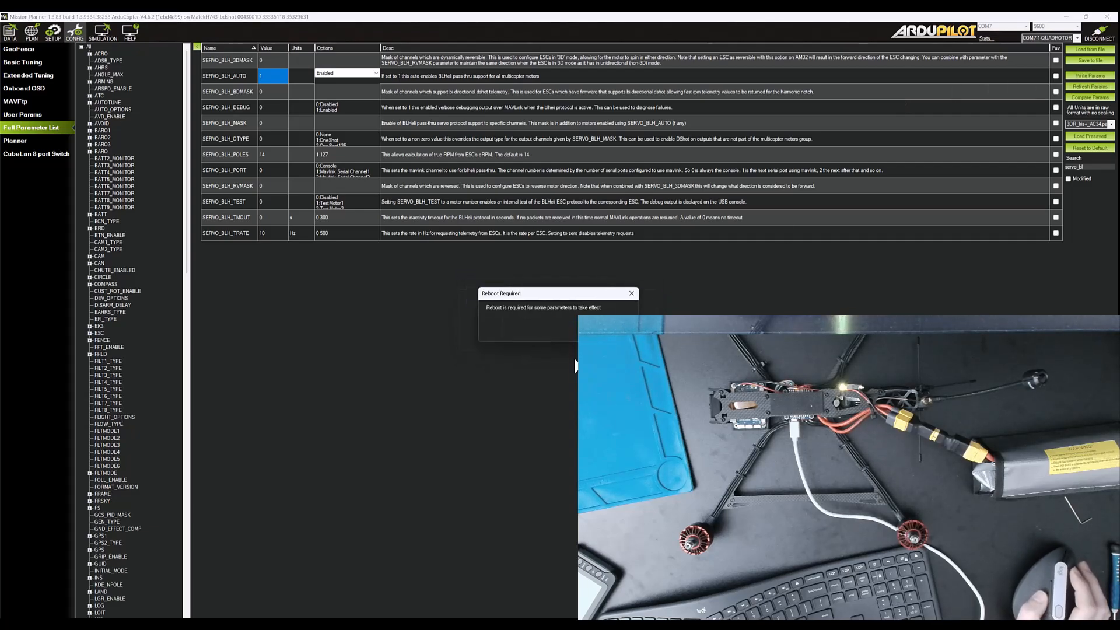
click(607, 328)
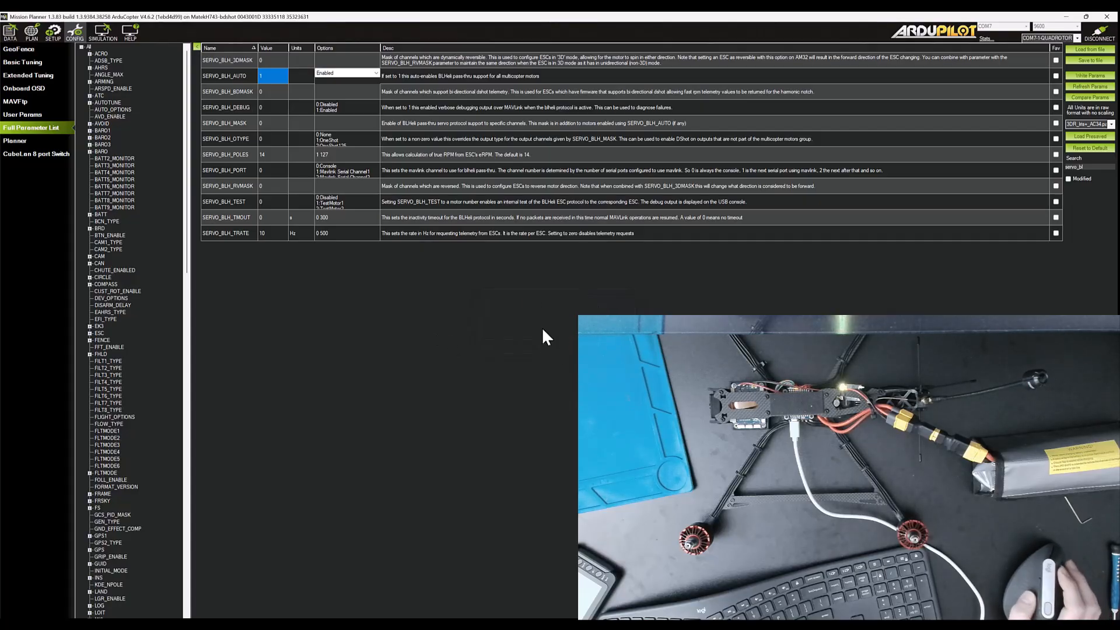
Step: Disconnect the flight controller from Mission Planner and switch to Google Chrome to open am32.ca
click(1101, 40)
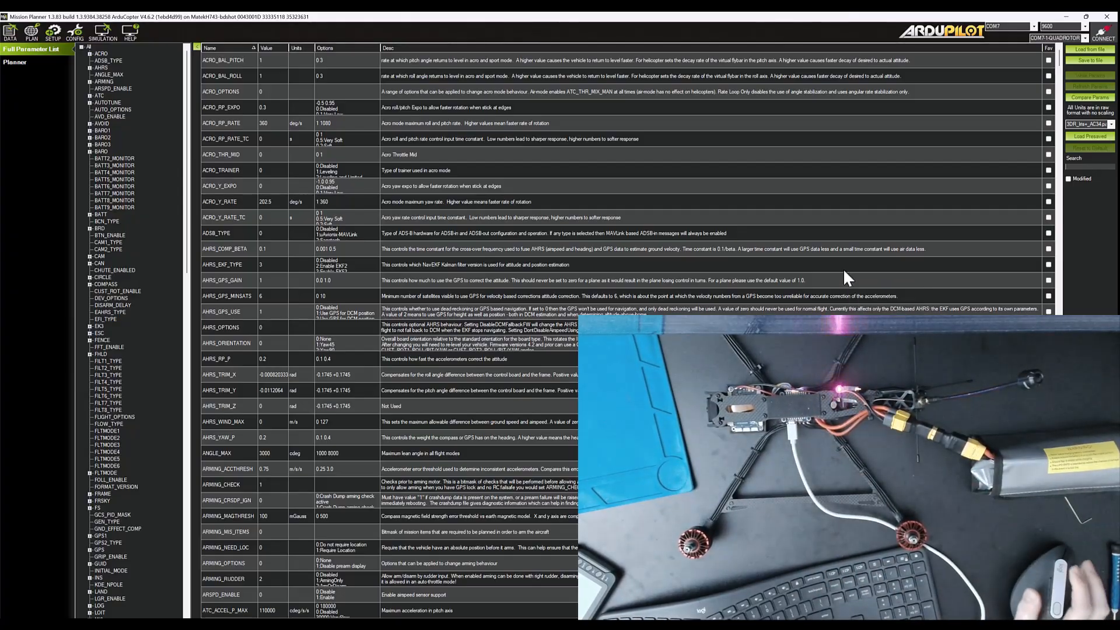
key(super)
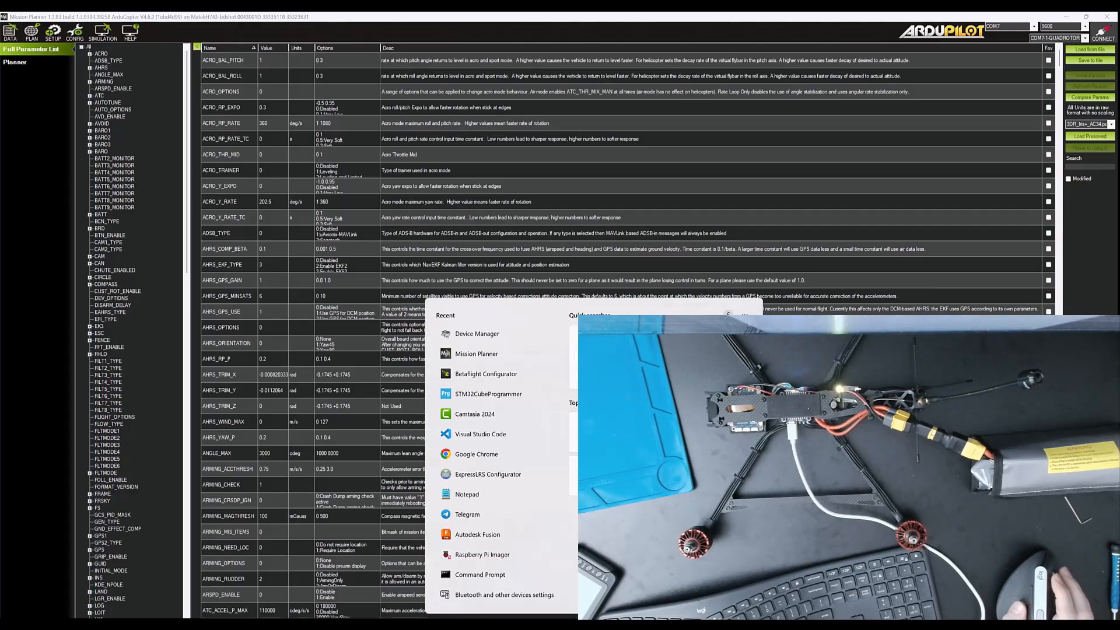
text(c)
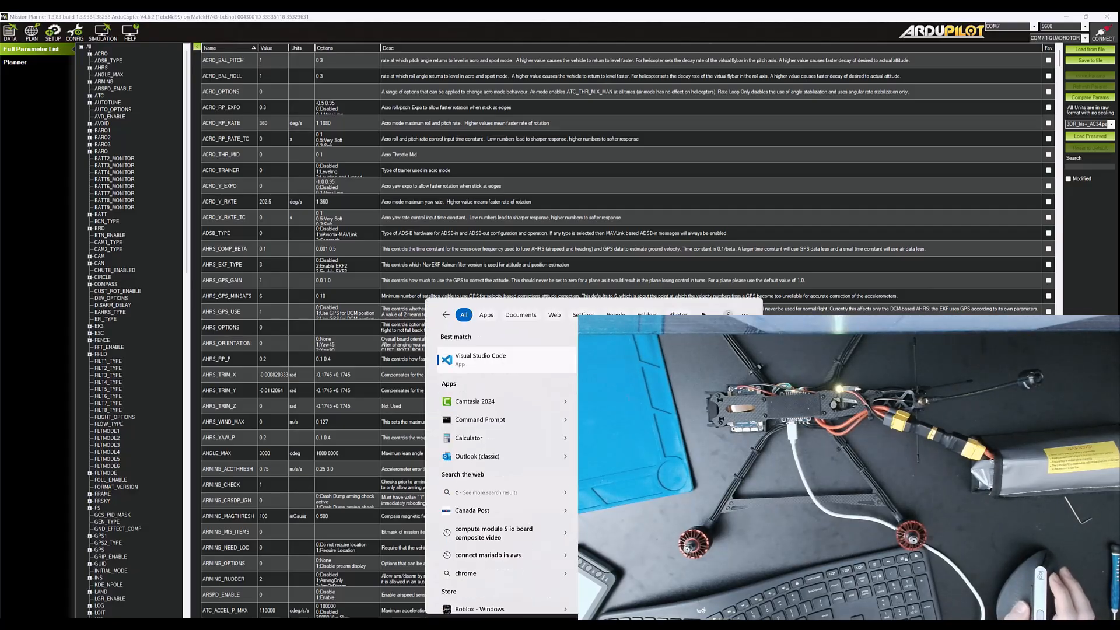
text(h)
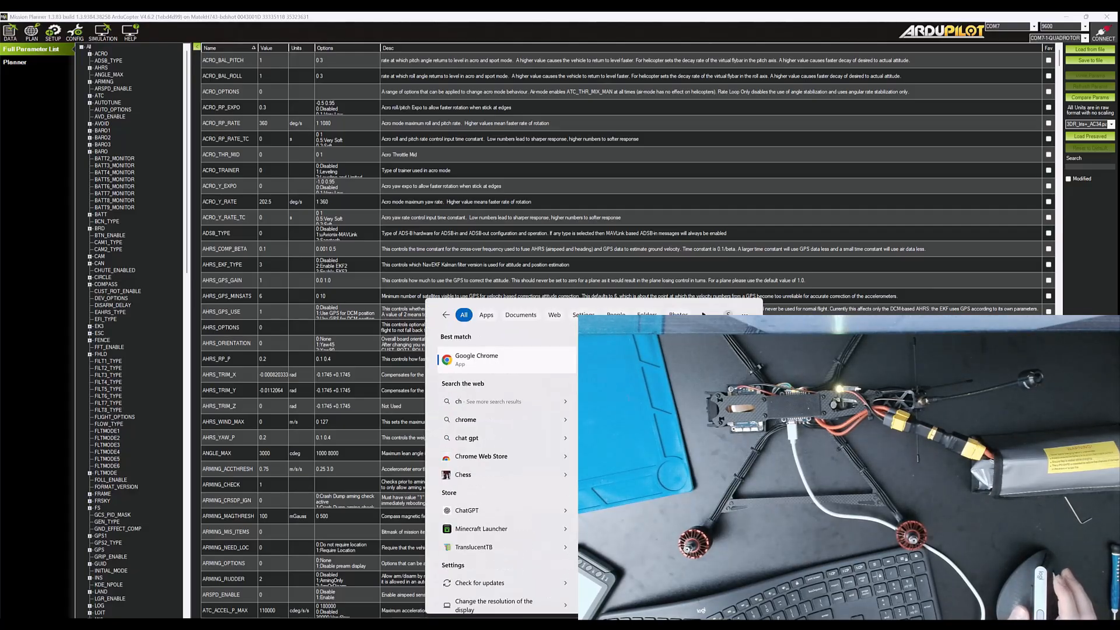
click(501, 364)
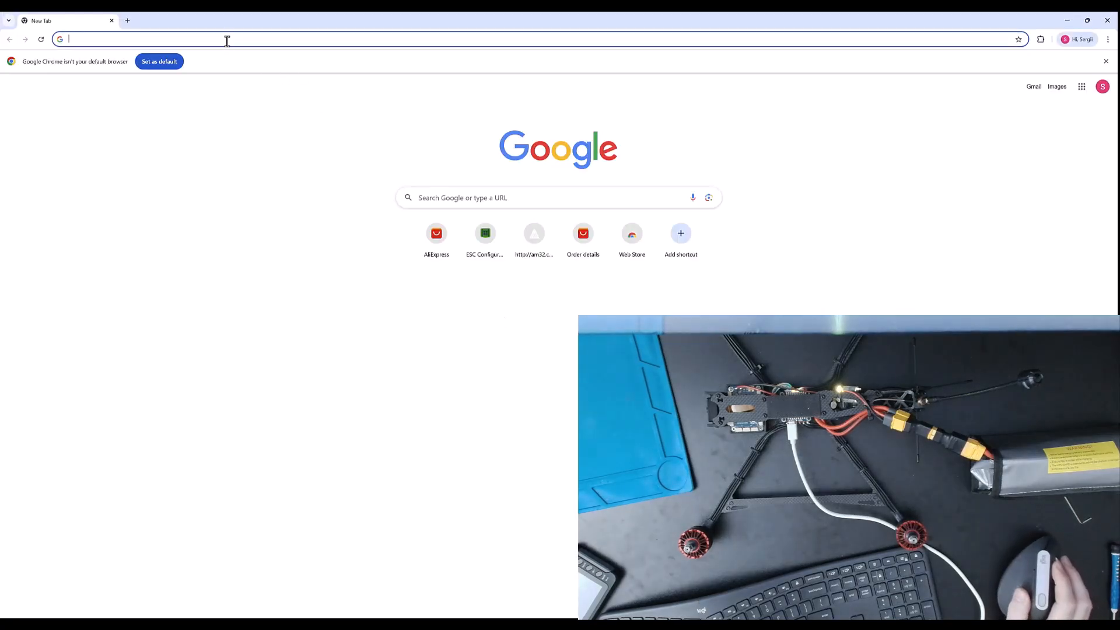
text(am)
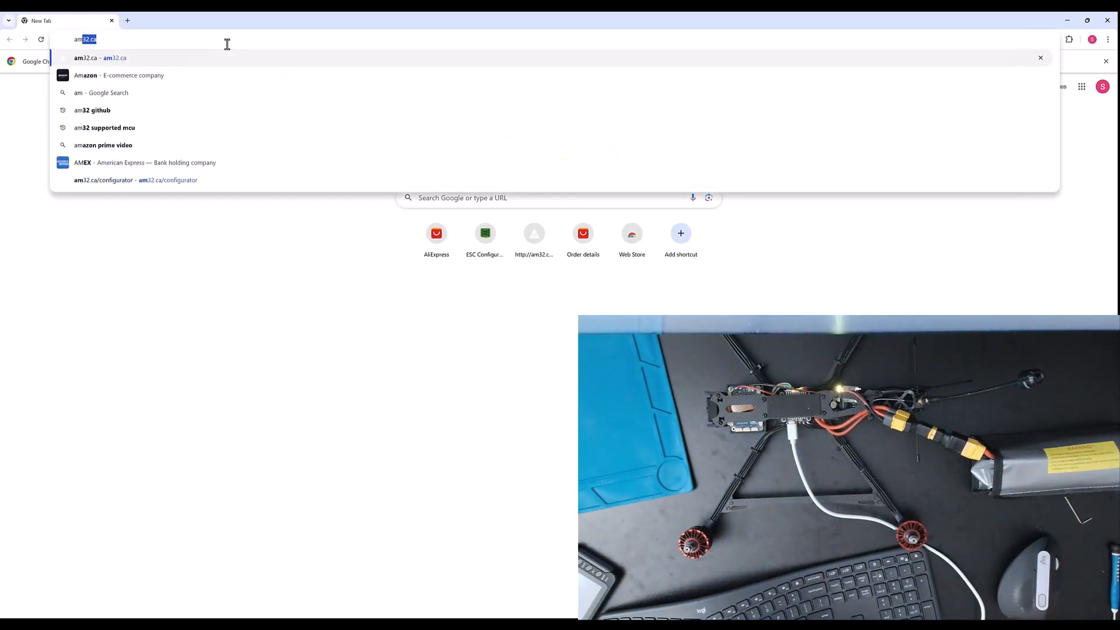
key(Return)
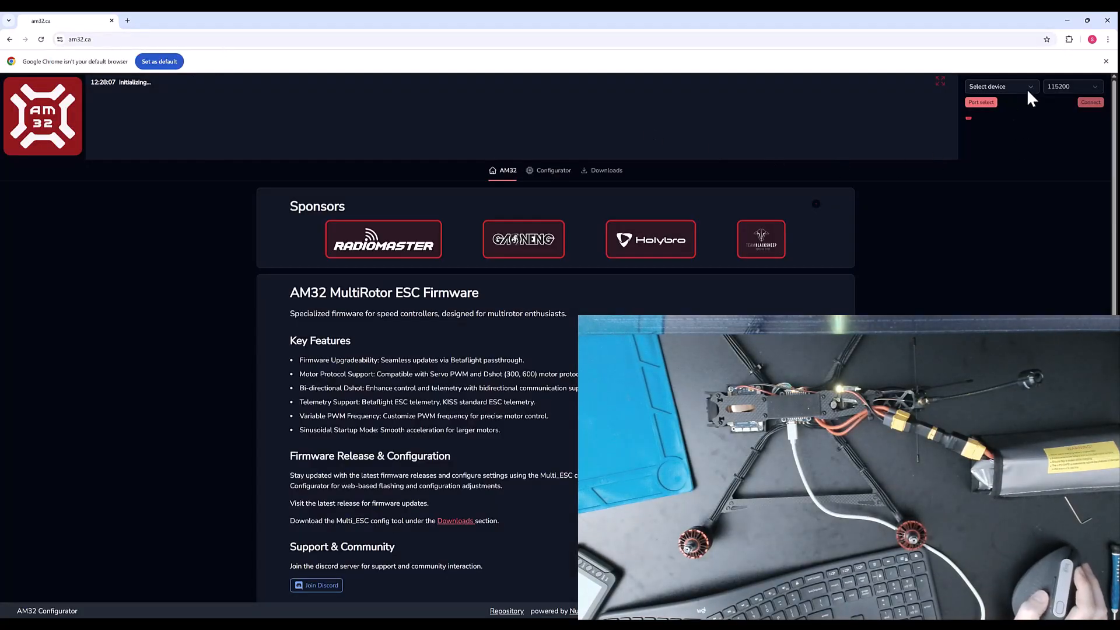
Step: Try to connect the AM32 configurator to a MatekH743-bdshot serial port at 115200 baud
click(983, 103)
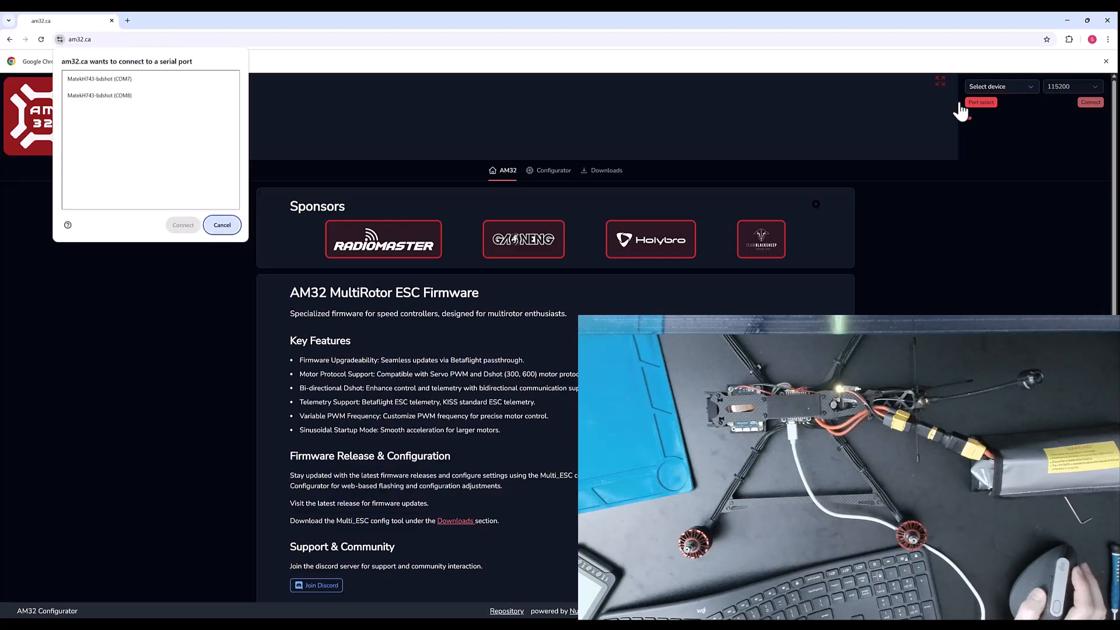
click(97, 85)
click(184, 224)
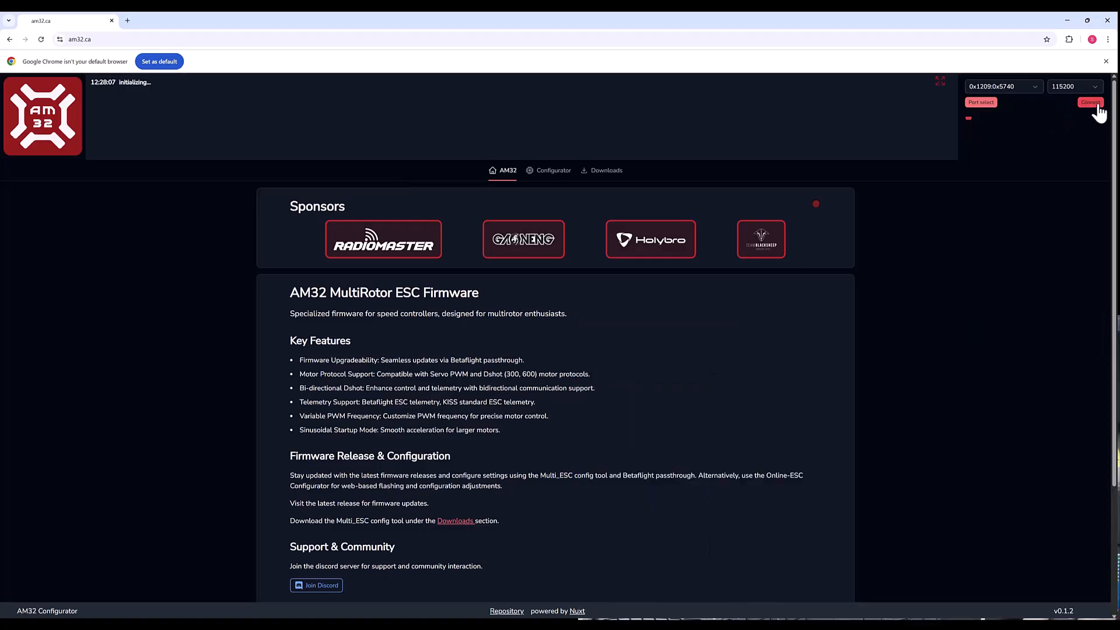
click(1095, 104)
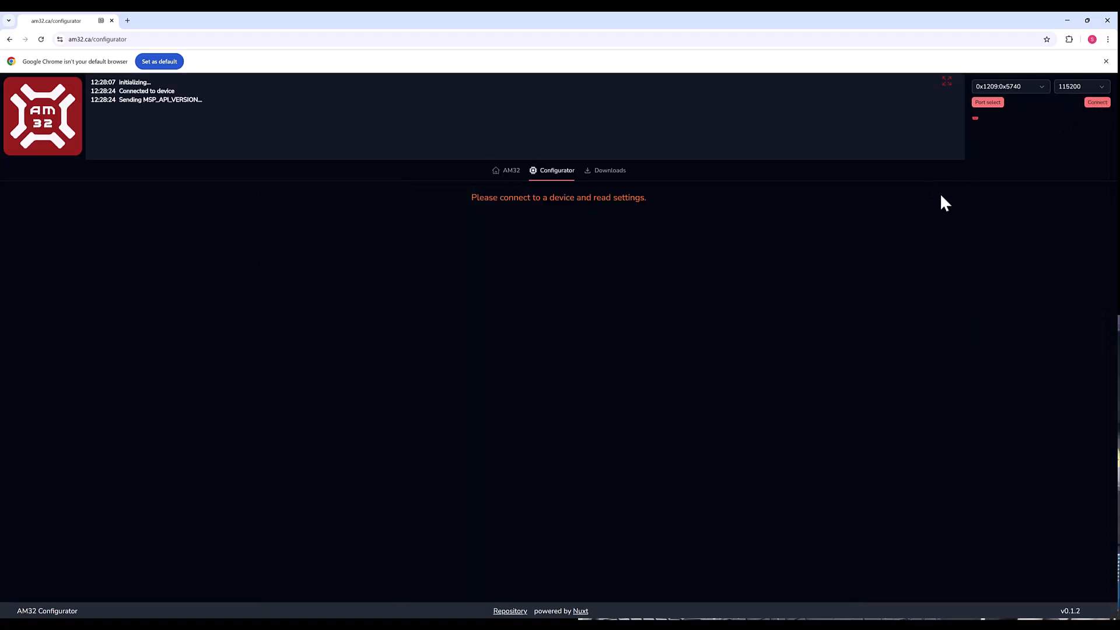
Step: Select the MatekH743-bdshot (COM7) serial port and connect the AM32 configurator to it at 115200 baud
click(990, 104)
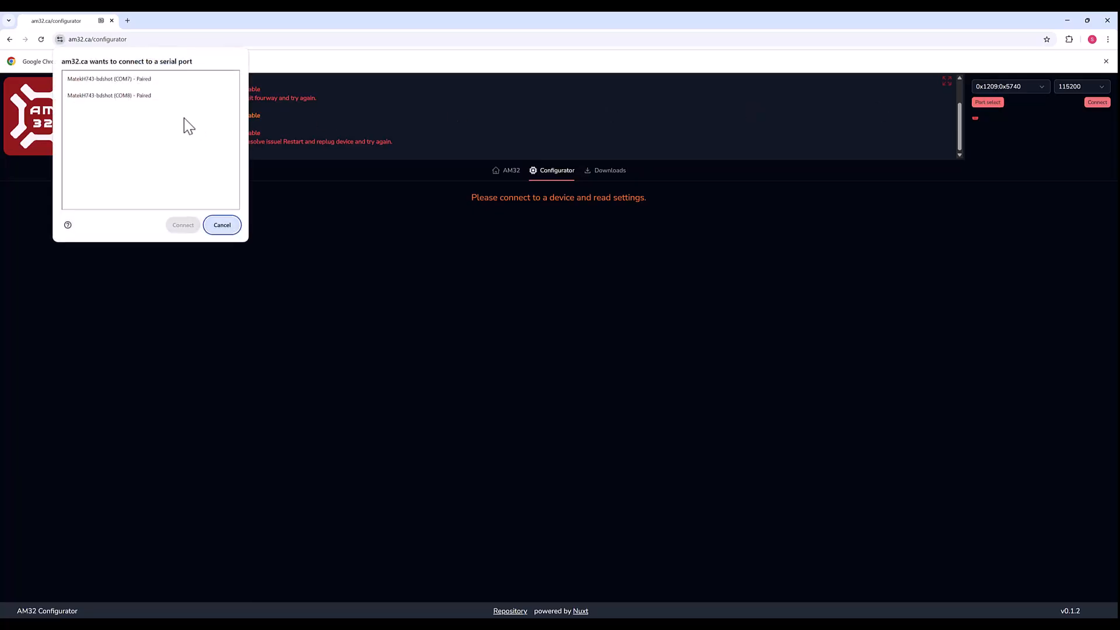
click(139, 81)
click(182, 224)
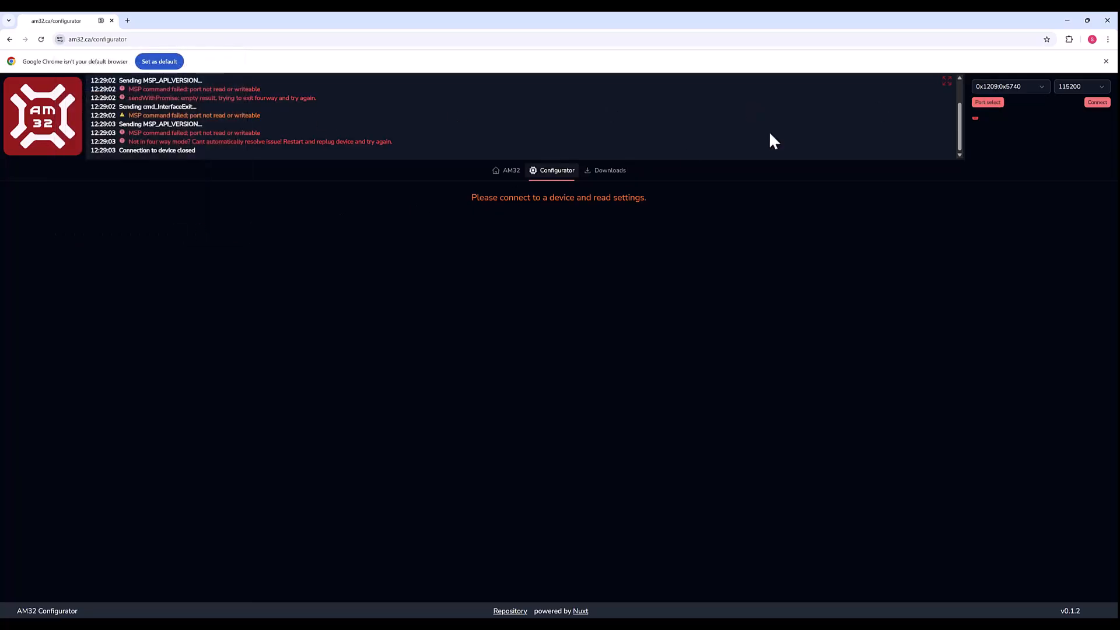
click(1097, 102)
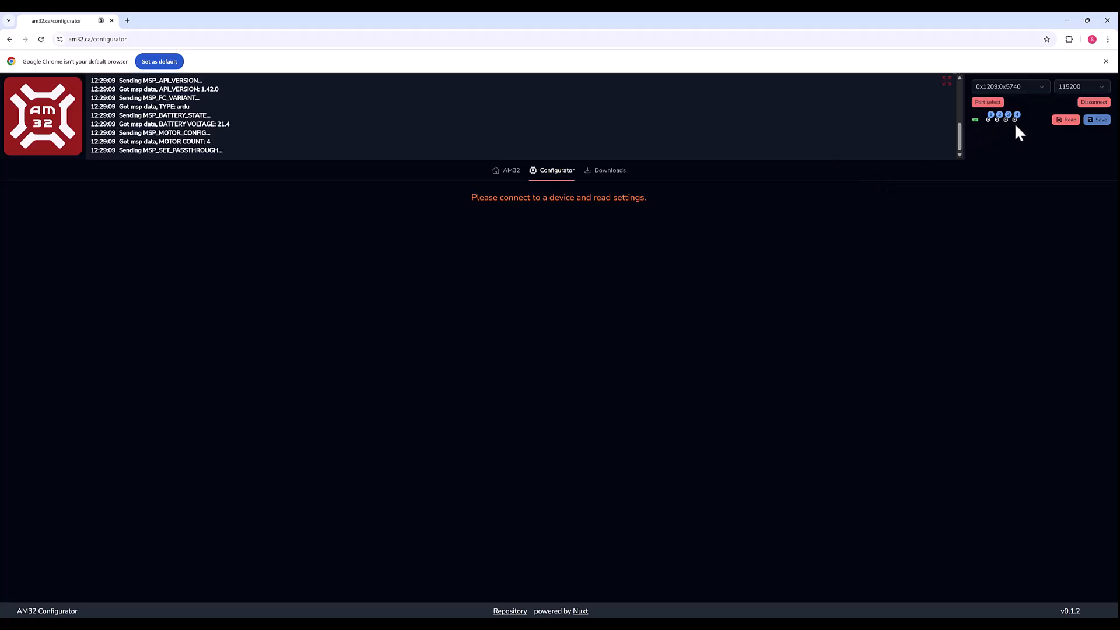
Step: Read the settings of all four ESCs and review their reversed flags, protocol, motor and limit options
click(1067, 121)
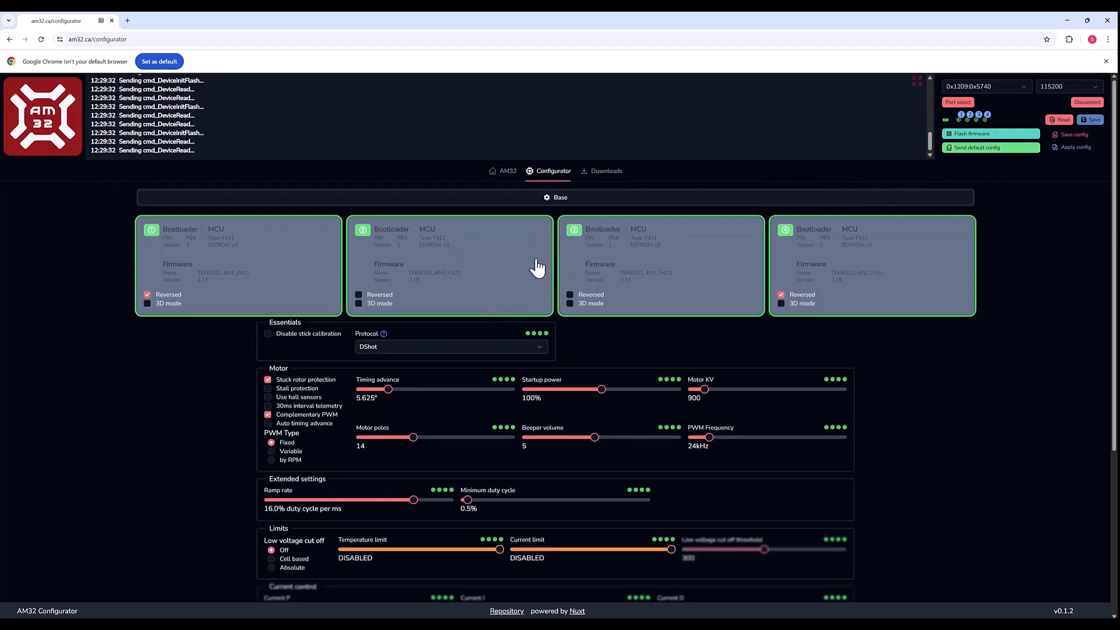
scroll(689, 263, down, 1)
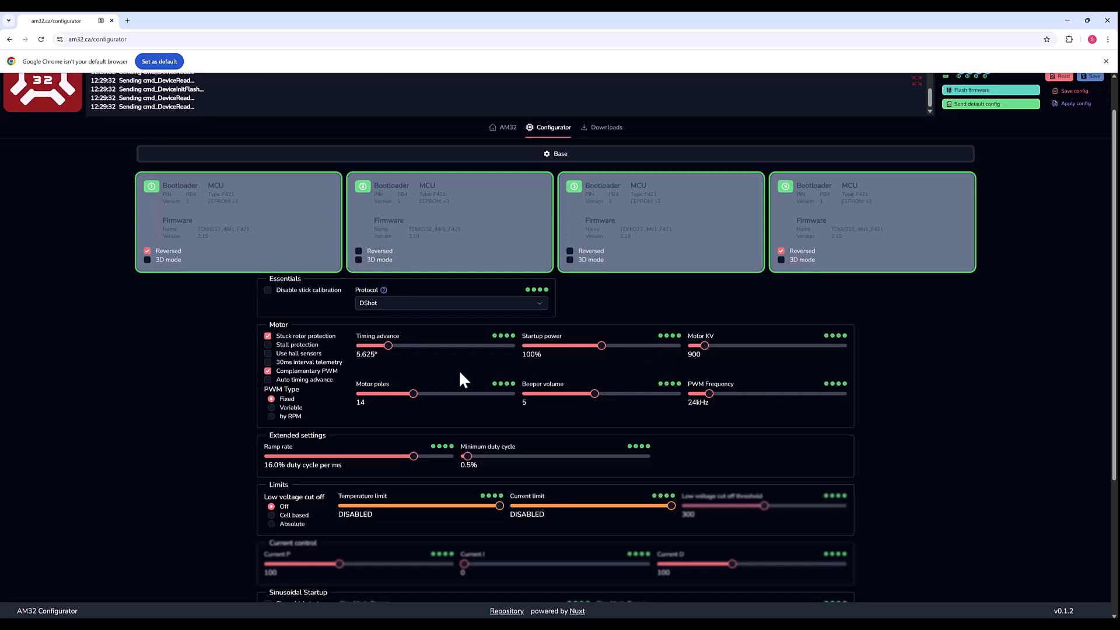
scroll(348, 379, down, 1)
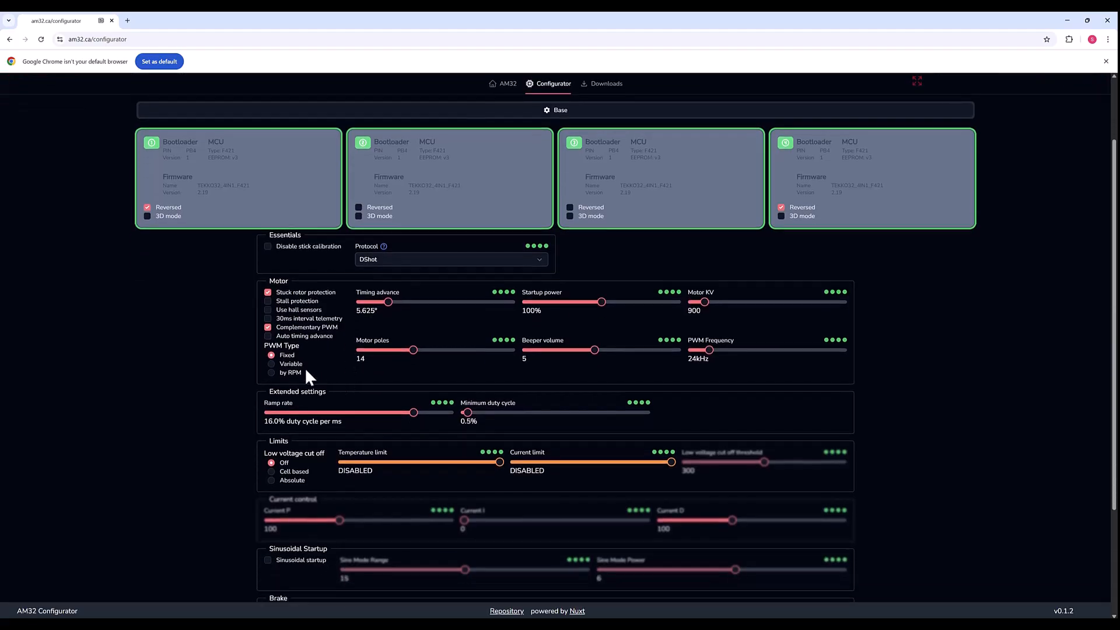
scroll(306, 369, down, 1)
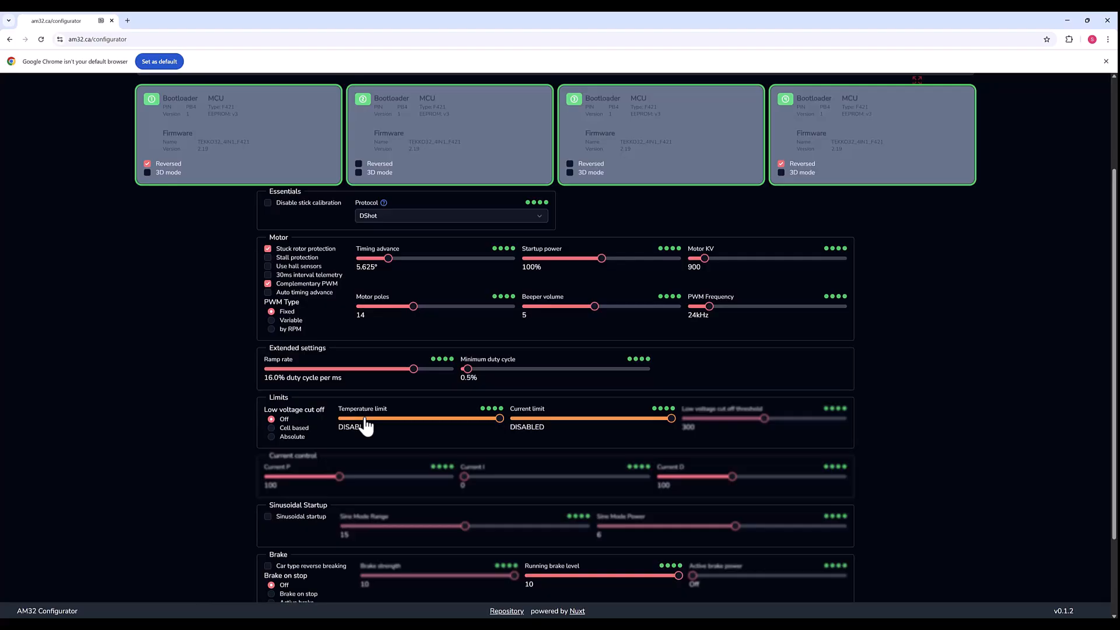
scroll(904, 332, up, 3)
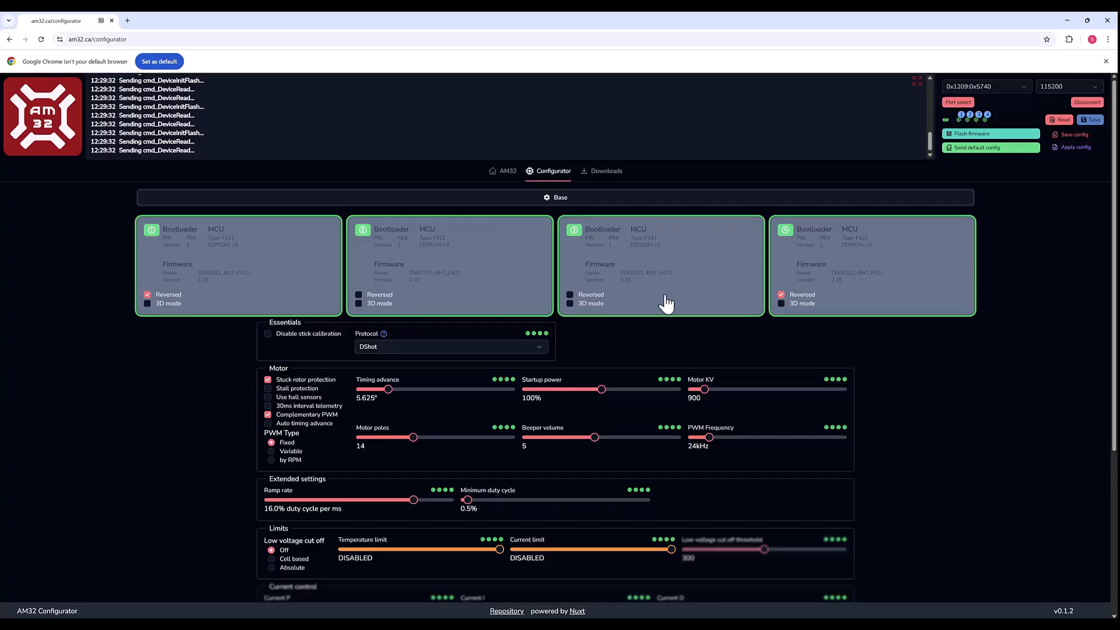
Step: Disconnect the AM32 configurator, switch to Mission Planner and reconnect to the flight controller
click(1100, 103)
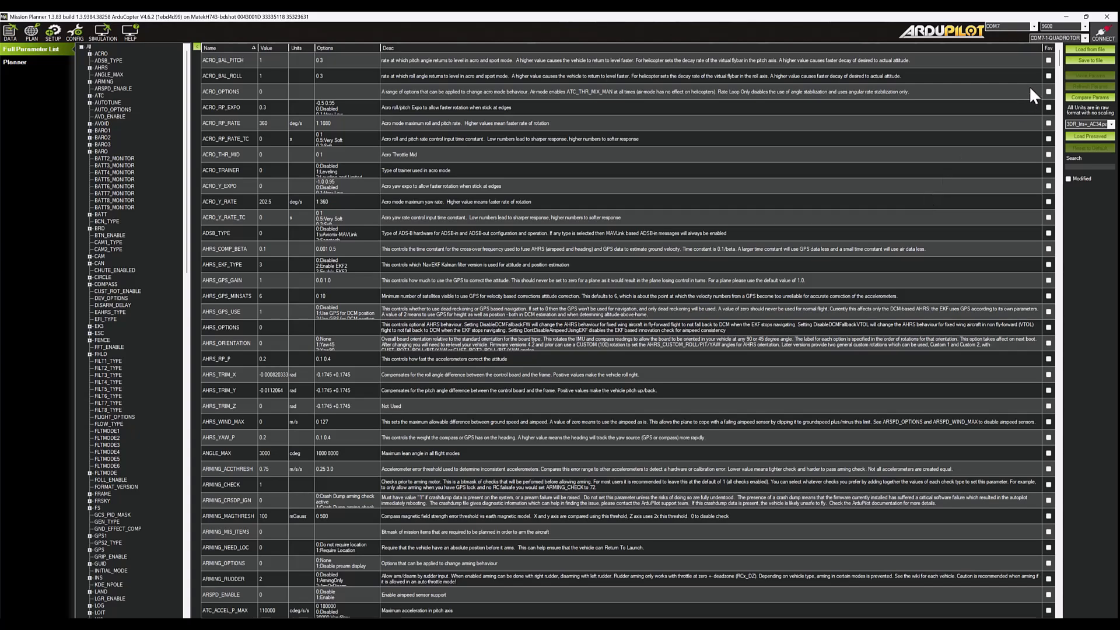
click(1100, 35)
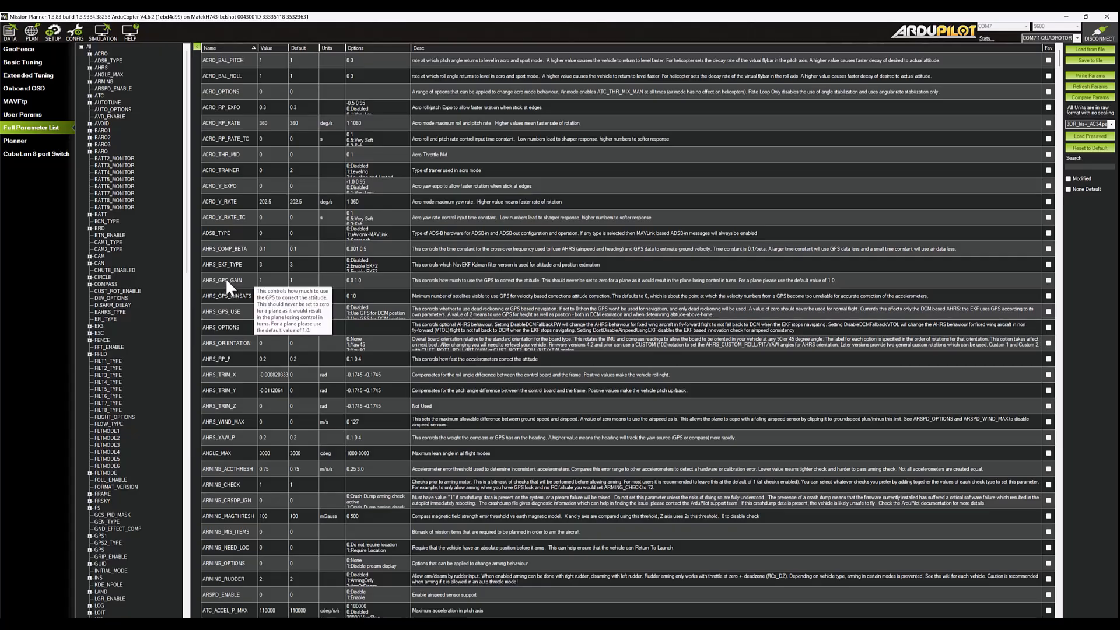
Step: Review the six flight mode assignments in the mandatory hardware setup
click(52, 33)
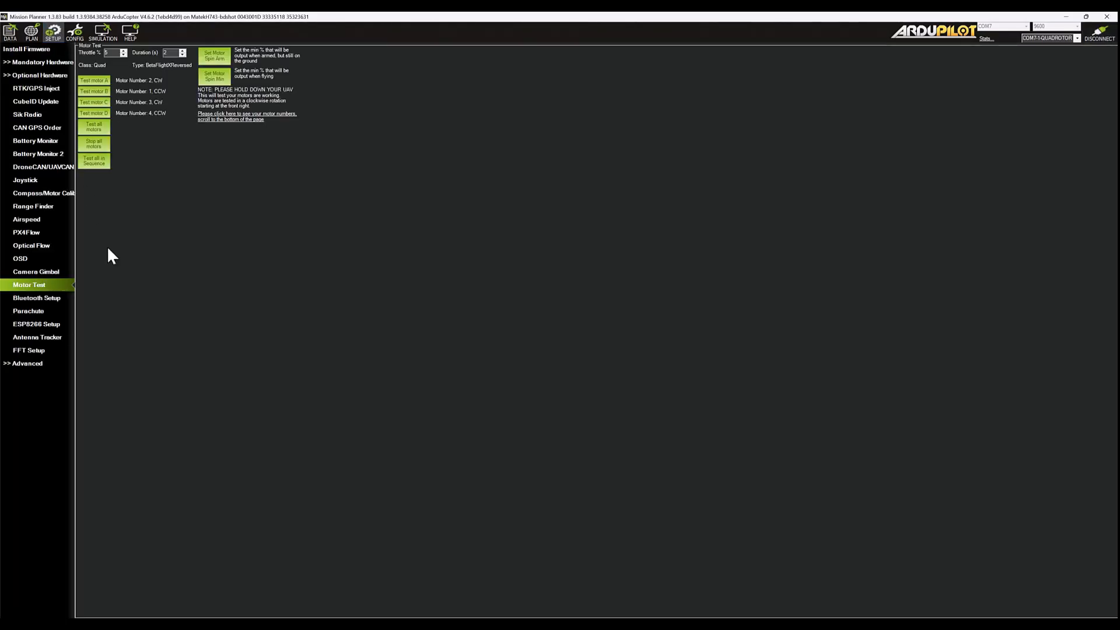
click(42, 64)
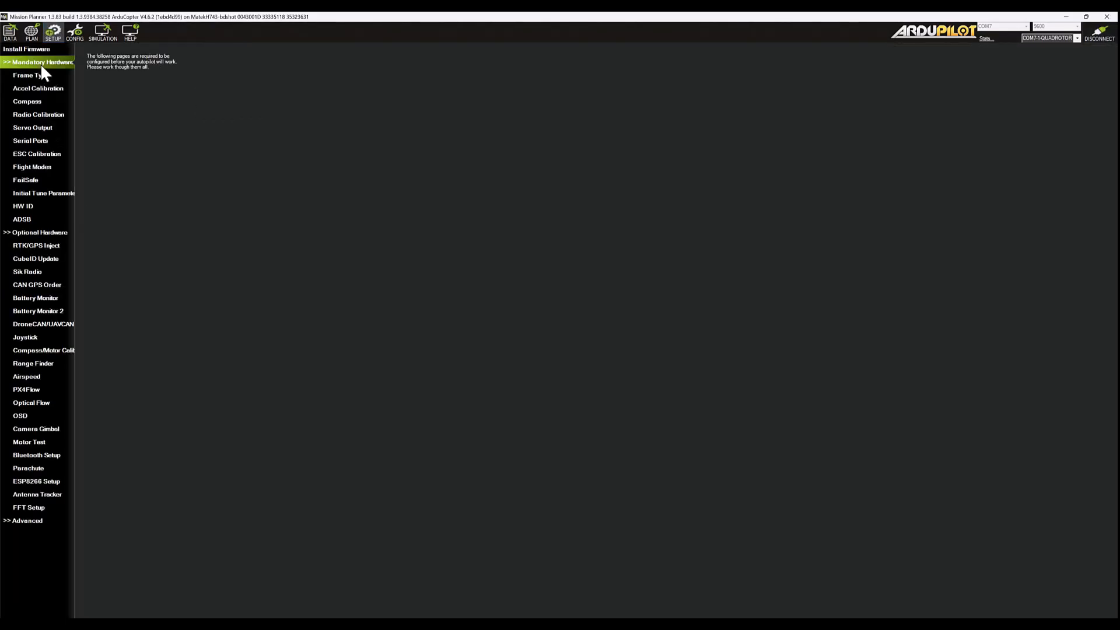
click(37, 169)
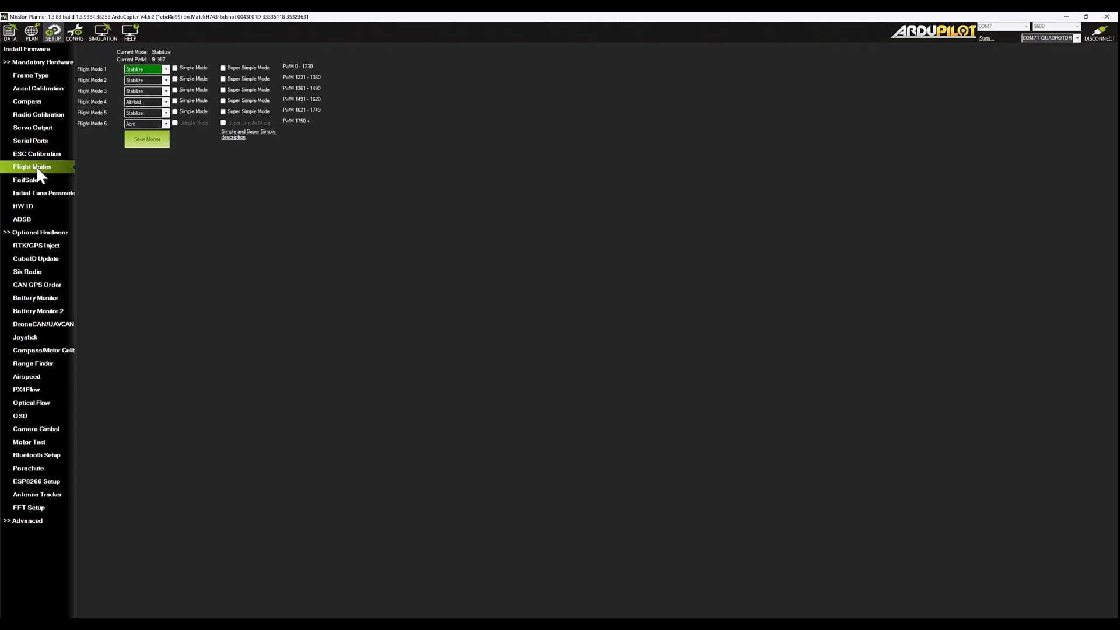
Step: Examine the failsafe settings and the initial tune parameters, returning to the failsafe page and acknowledging its propeller warning
click(31, 177)
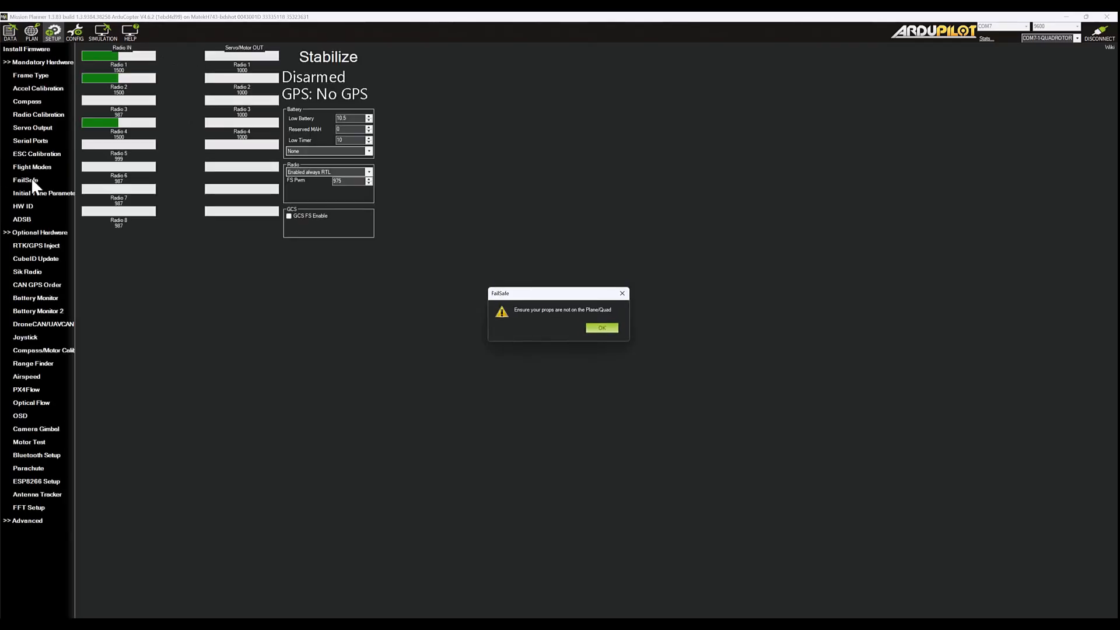
click(617, 328)
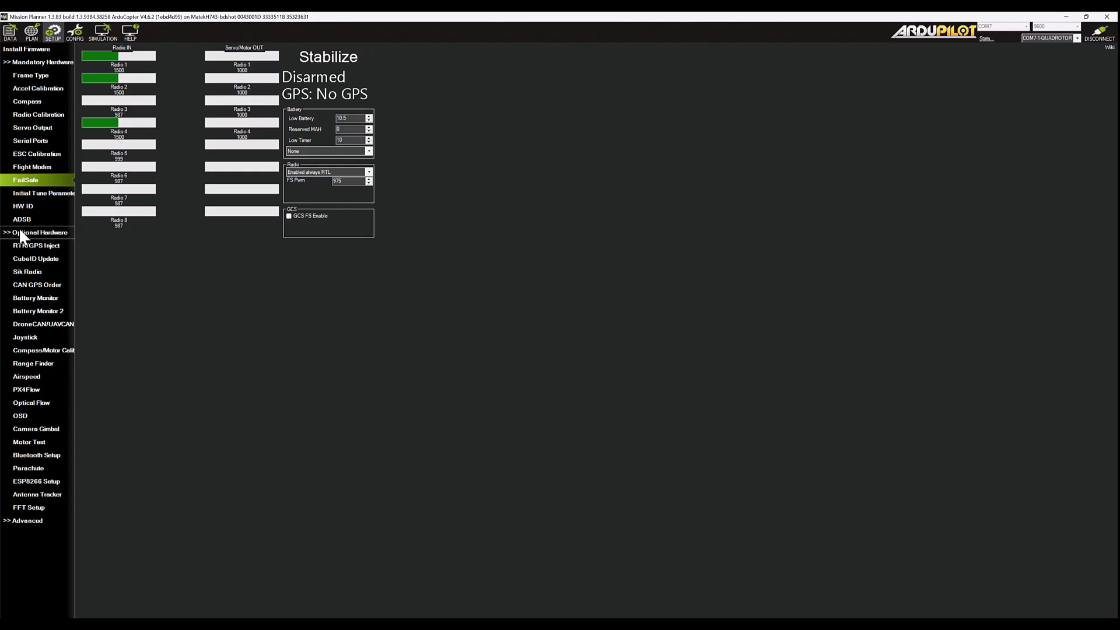
click(24, 196)
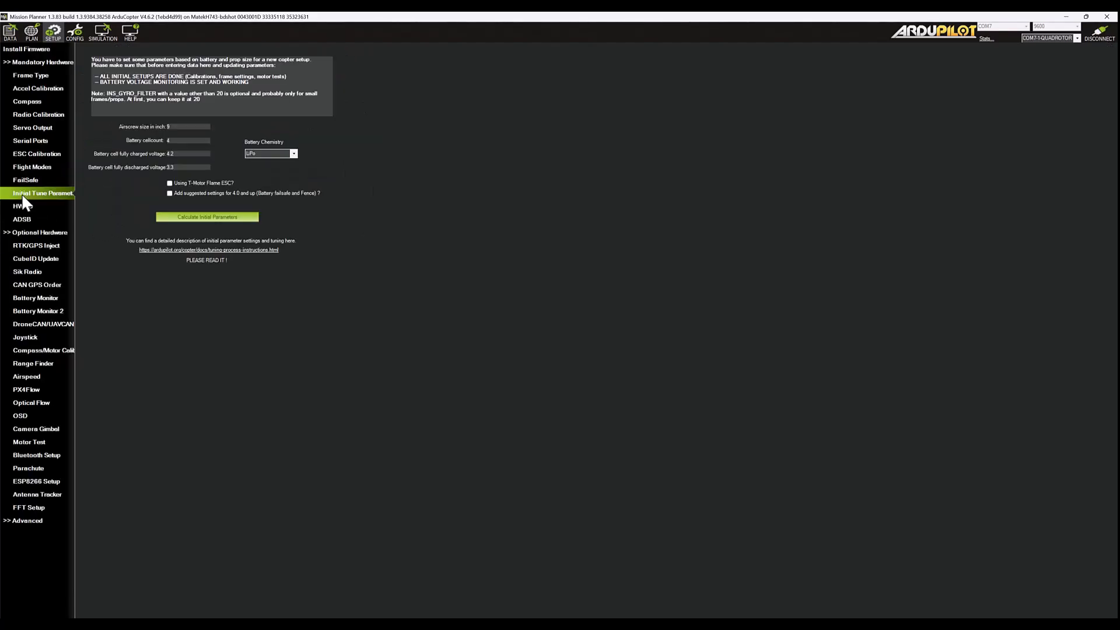
click(24, 180)
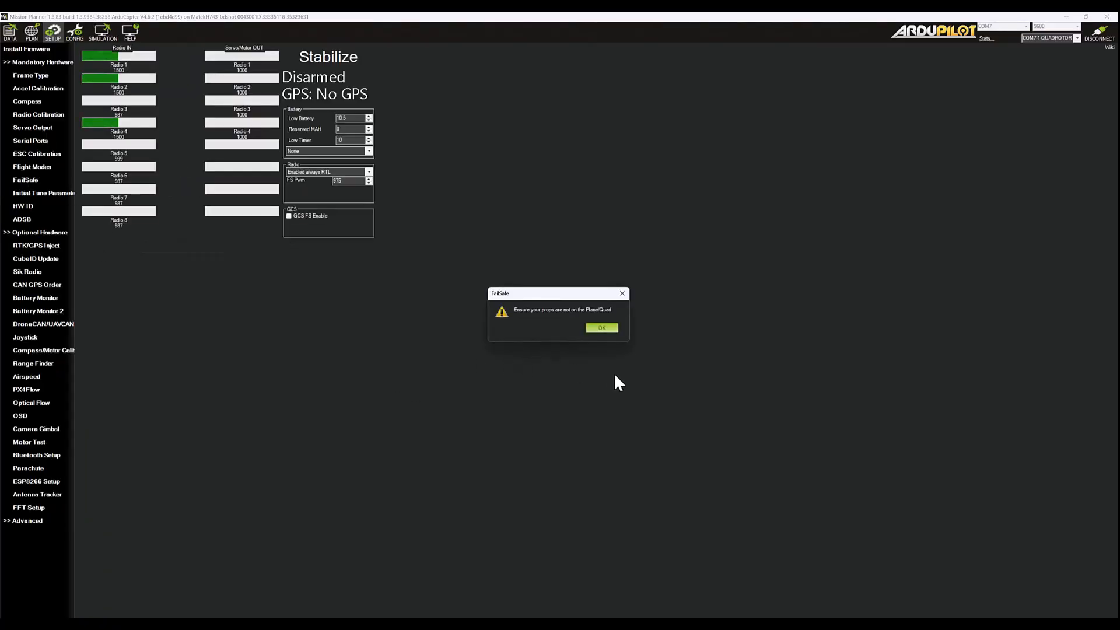
click(603, 328)
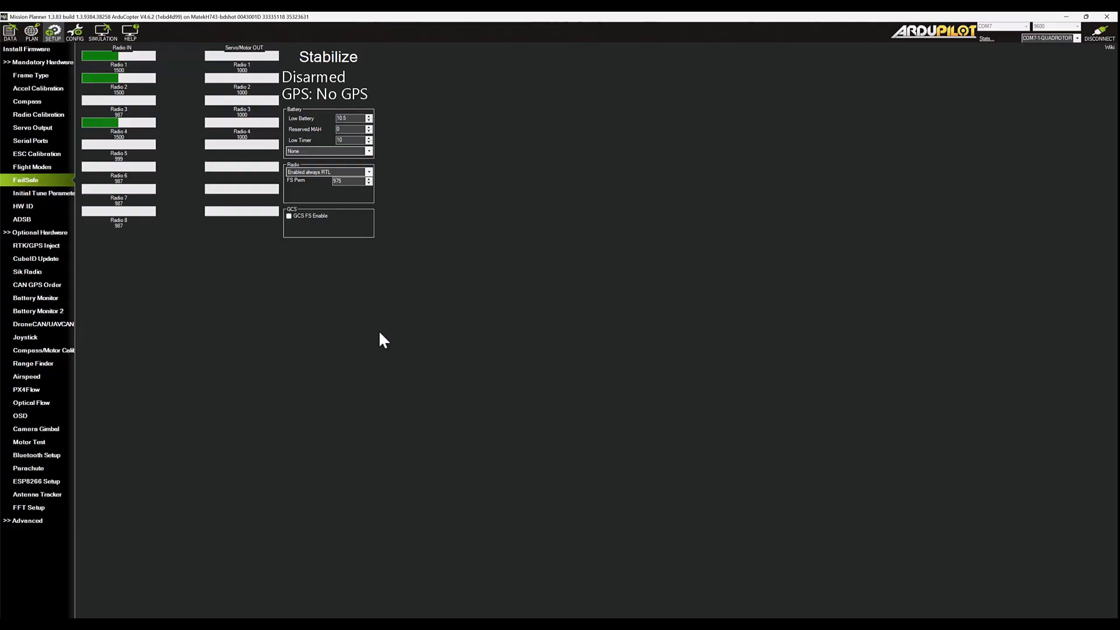
Step: Calculate initial tune parameters for 10-inch propellers and a 6-cell LiPo battery, and write all suggested values to the flight controller
click(27, 191)
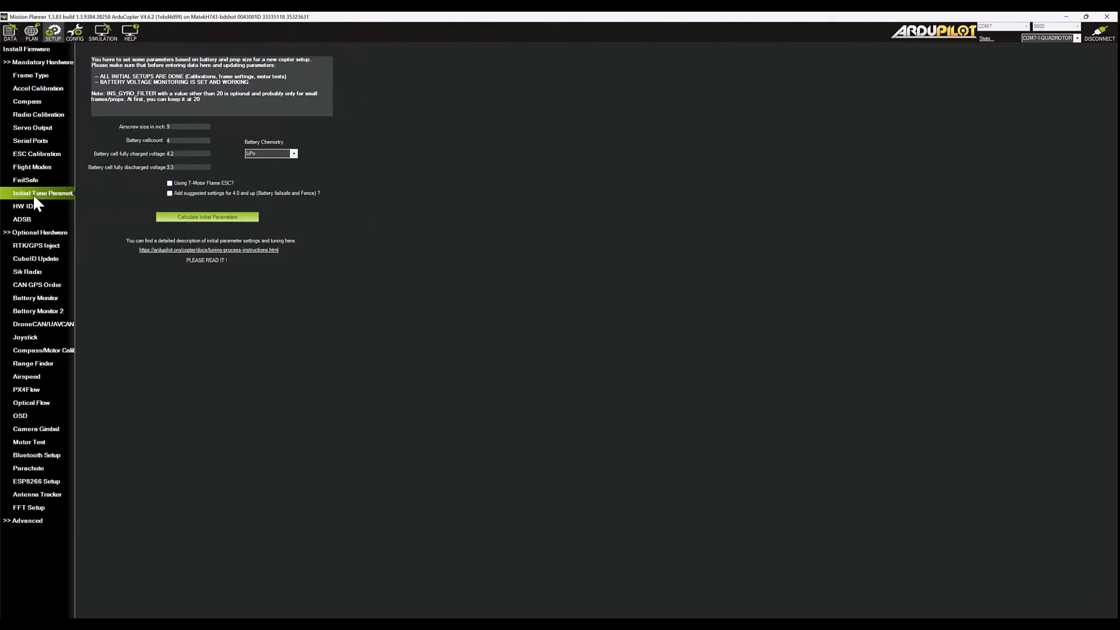
click(174, 141)
click(293, 154)
click(325, 145)
click(214, 217)
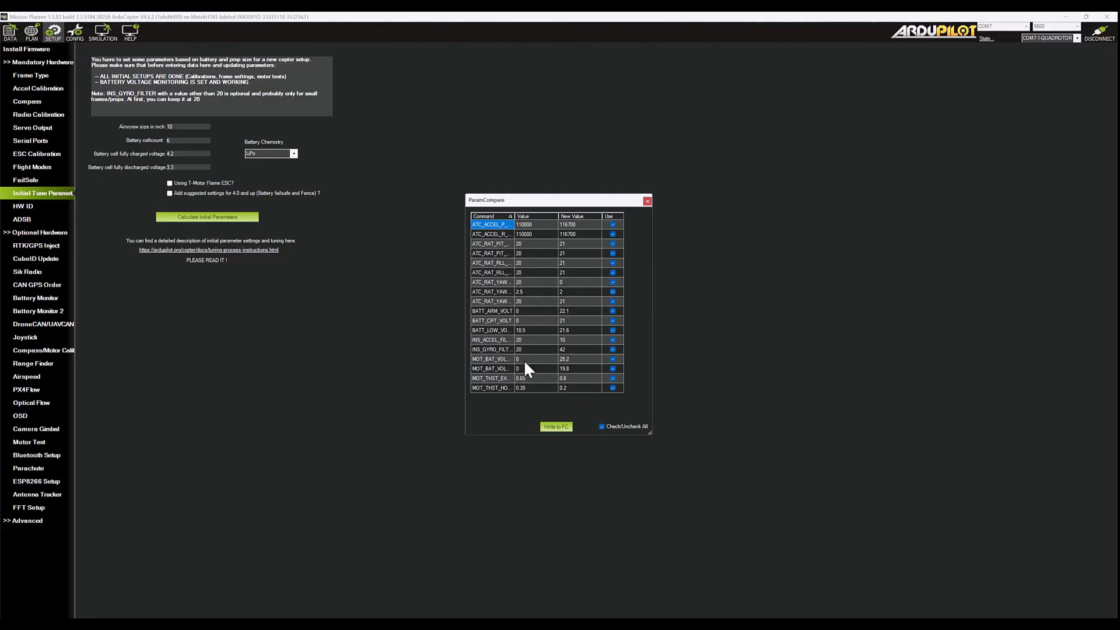
click(549, 427)
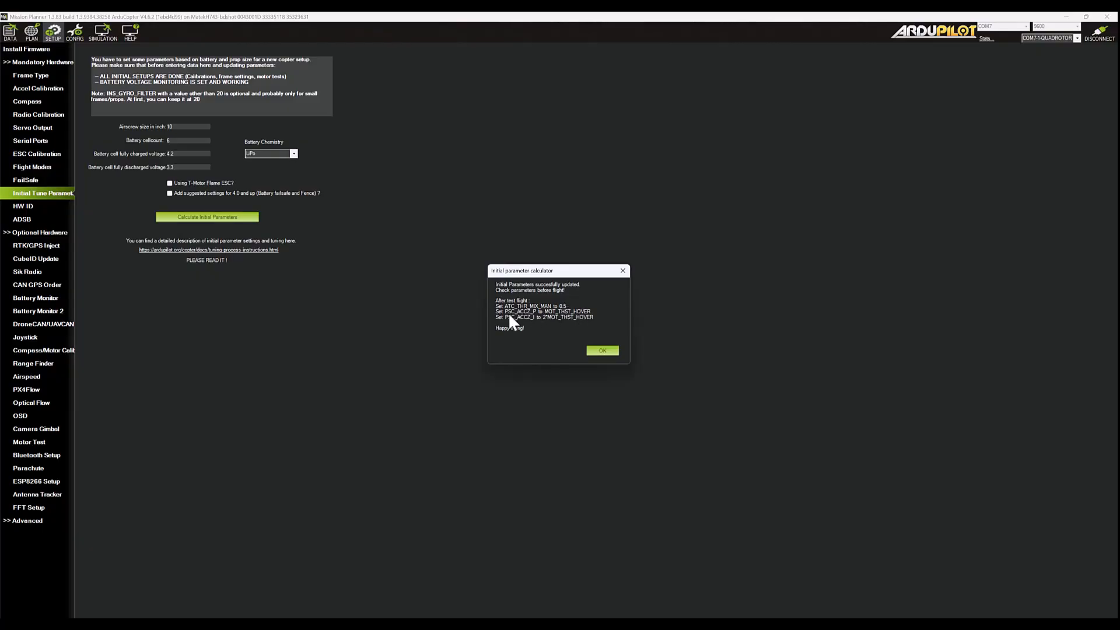
click(603, 351)
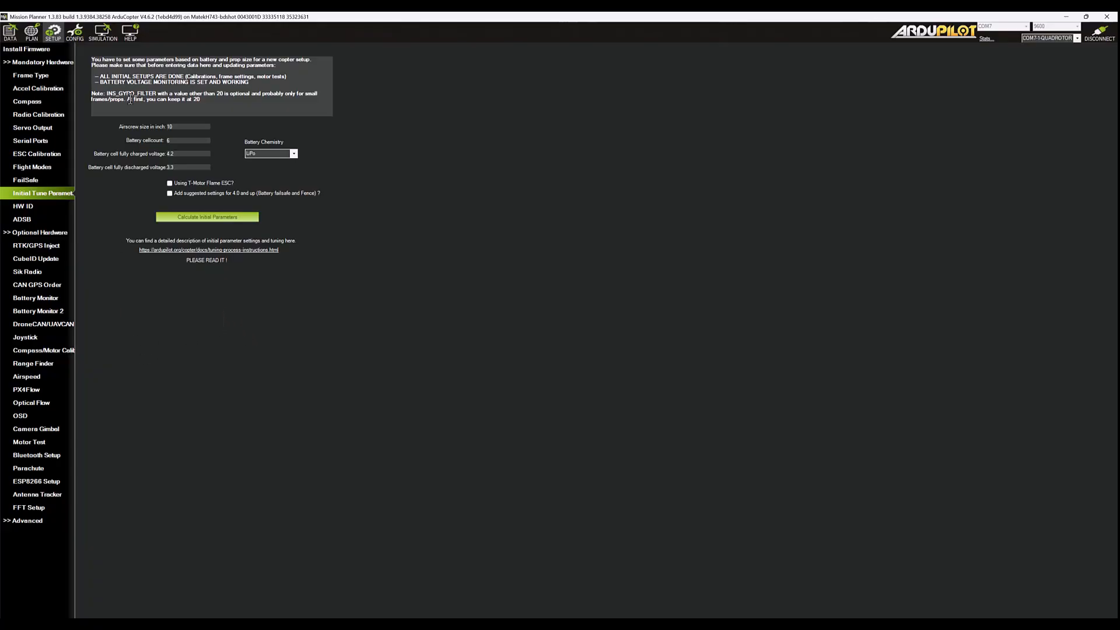
Step: Find MOT_HOVER_LEARN in the full parameter list and review its available hover throttle learning options
click(78, 33)
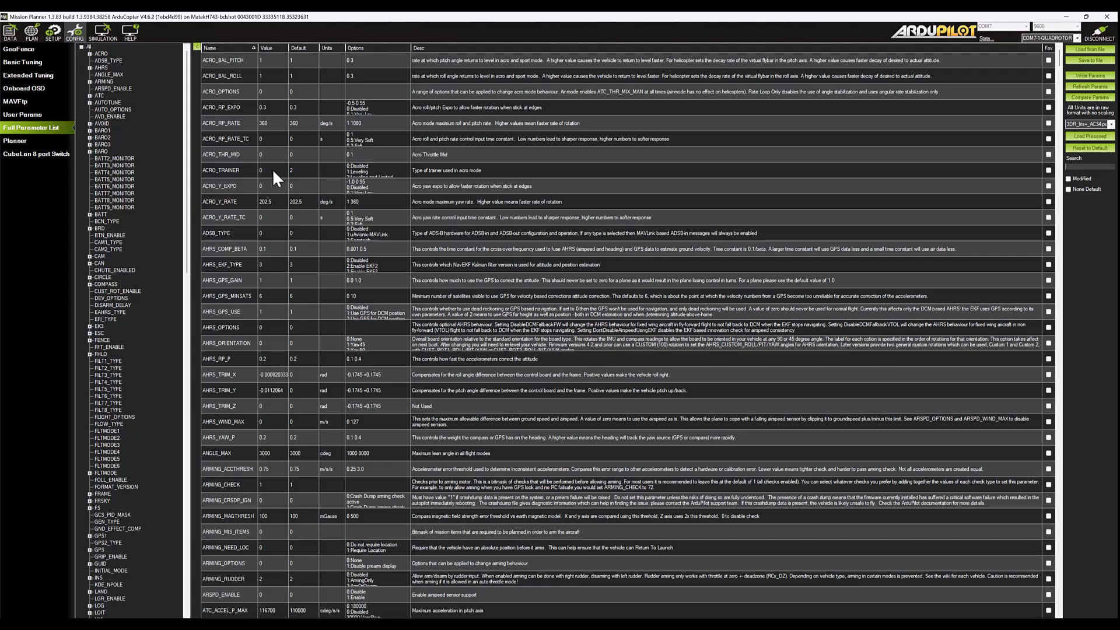
click(1090, 169)
text(mot)
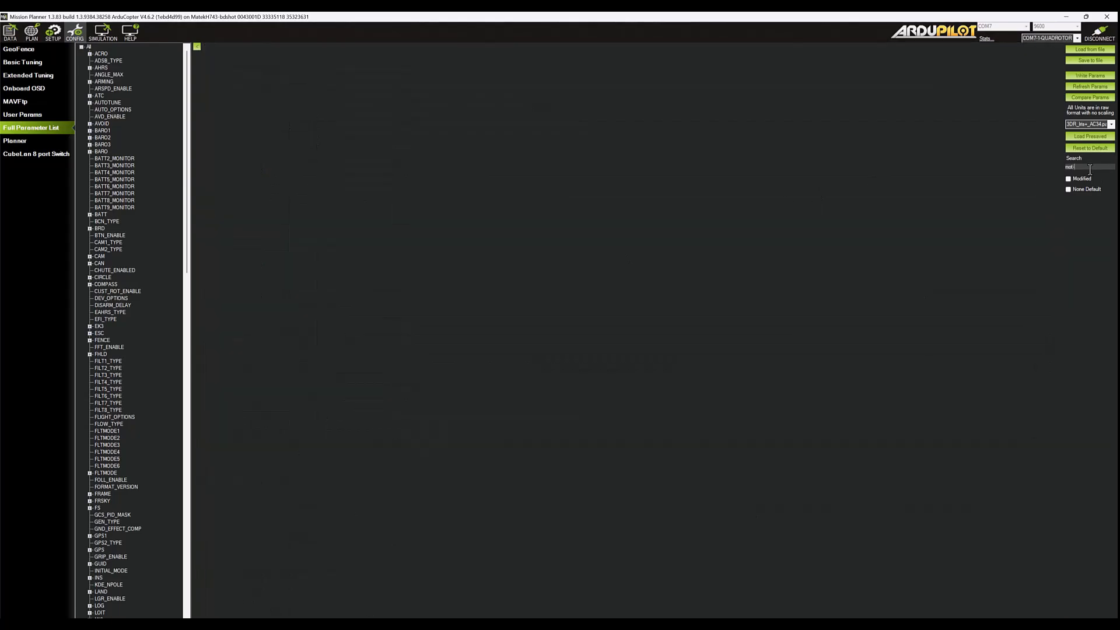
text(-)
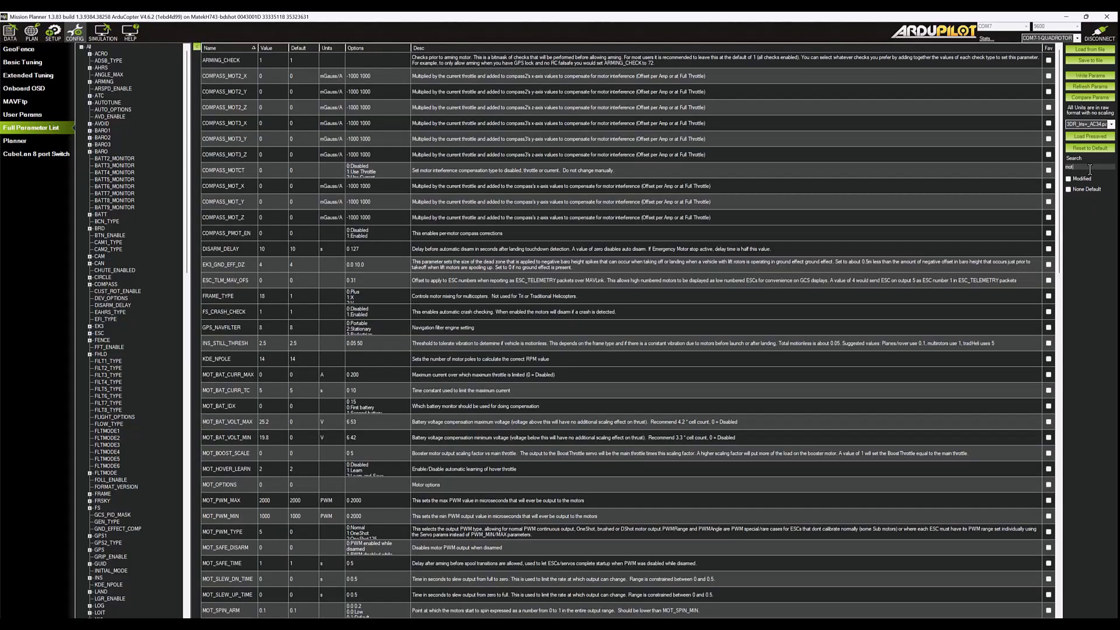
text(hover)
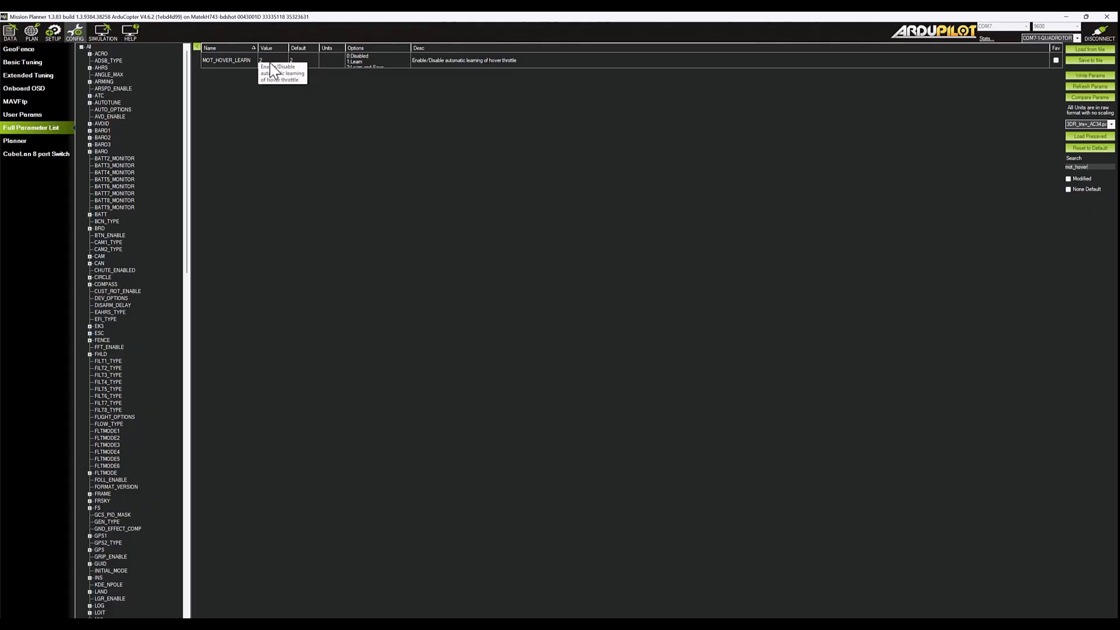
click(265, 61)
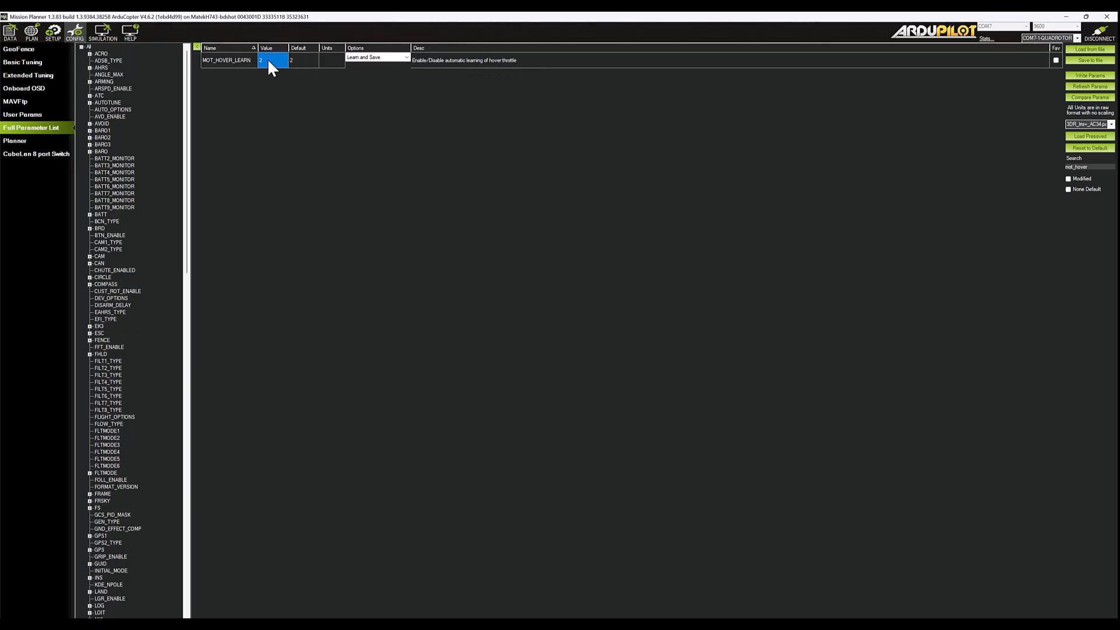
click(374, 57)
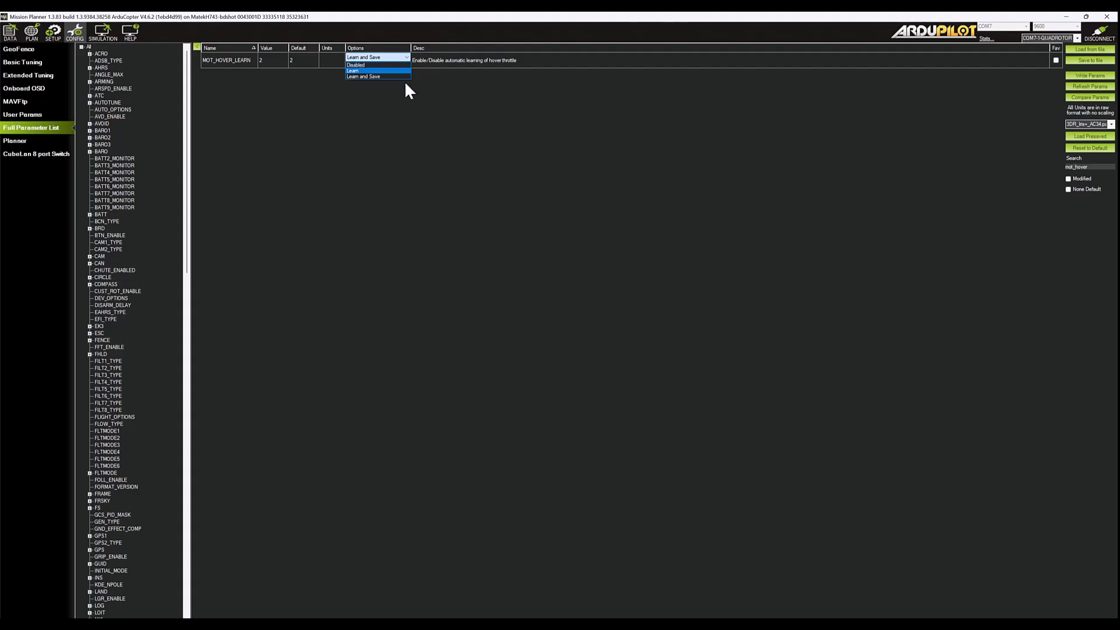
click(369, 114)
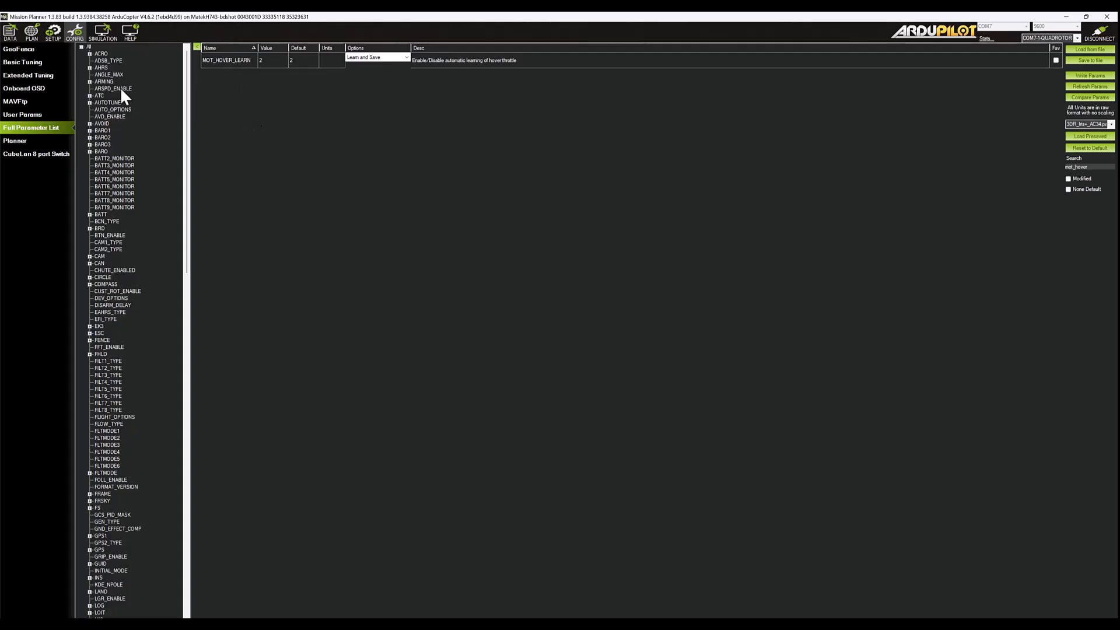
Step: Find the GPS1 parameters in the full parameter list and set GPS1_TYPE to None
click(49, 35)
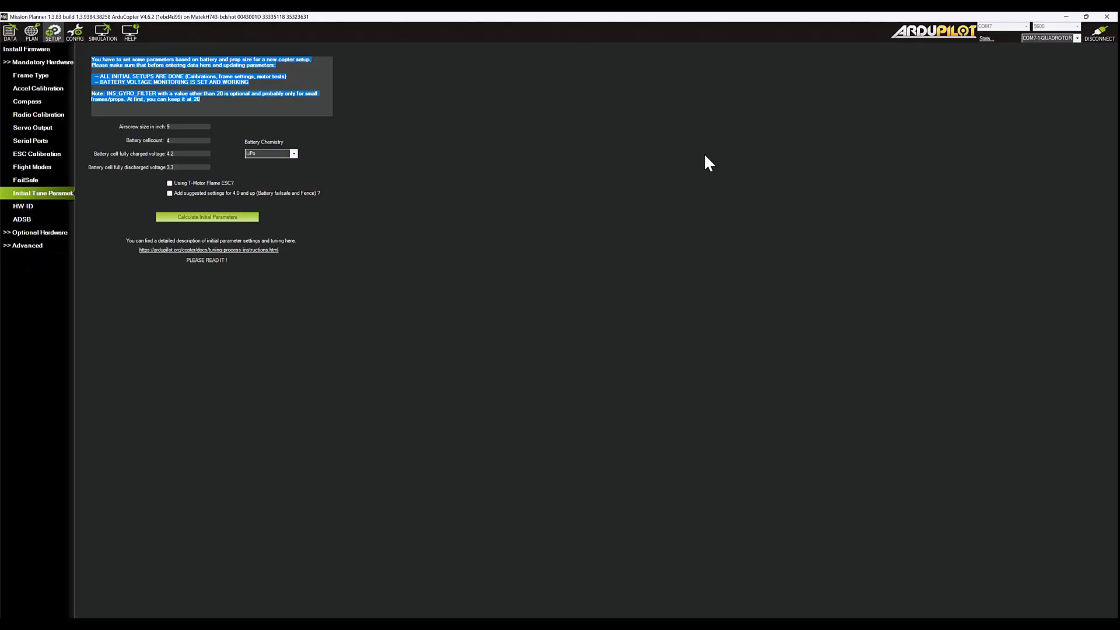
click(74, 35)
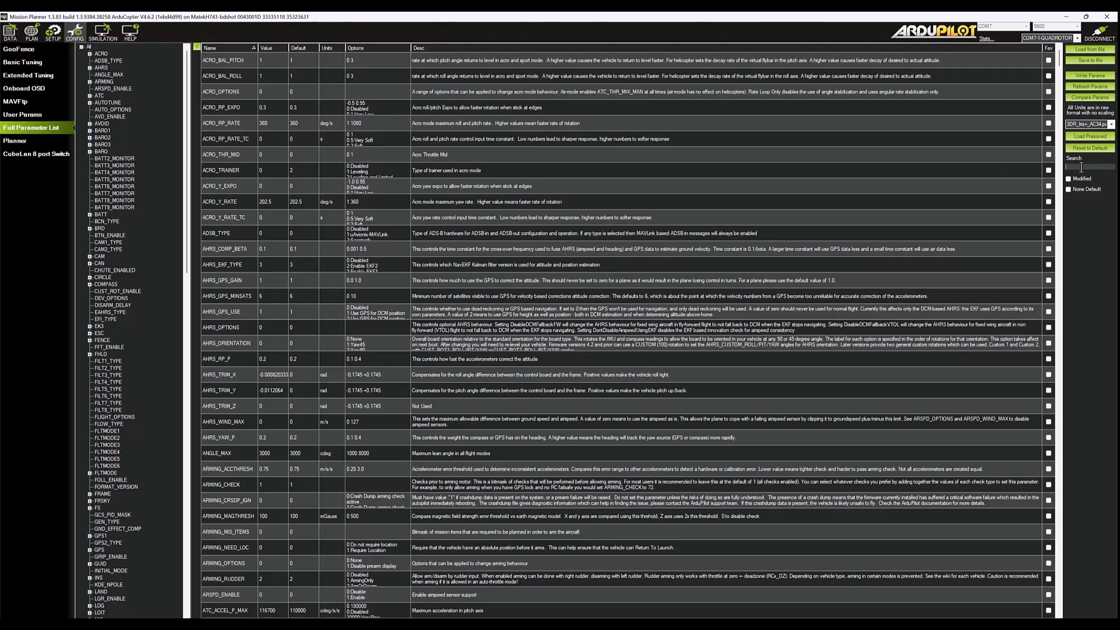
click(1080, 167)
text(GPS1)
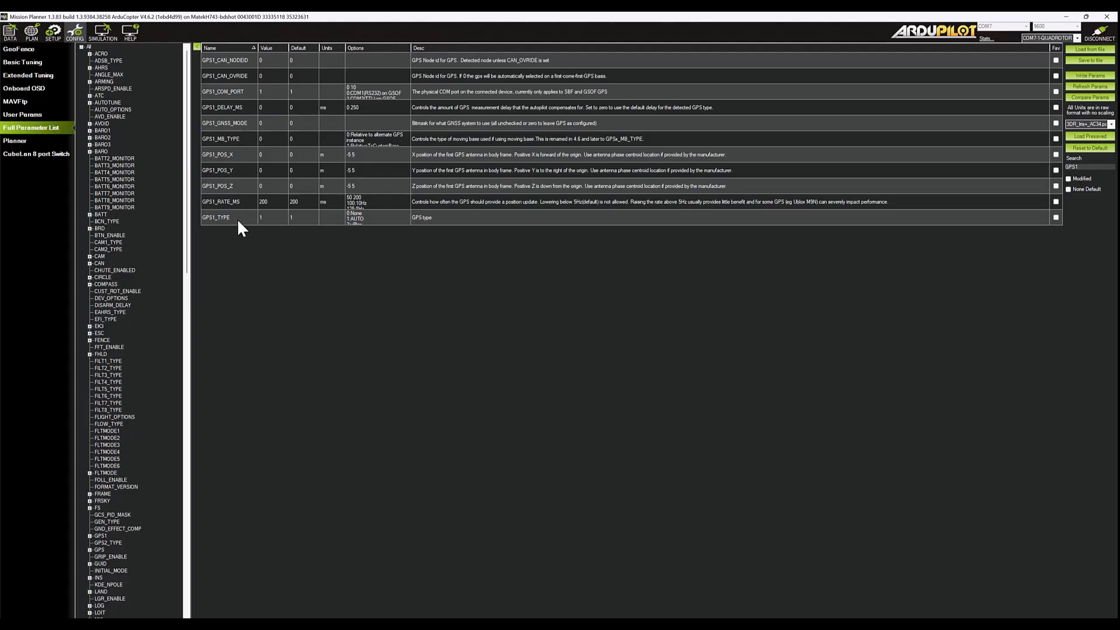
click(358, 216)
click(368, 215)
click(367, 222)
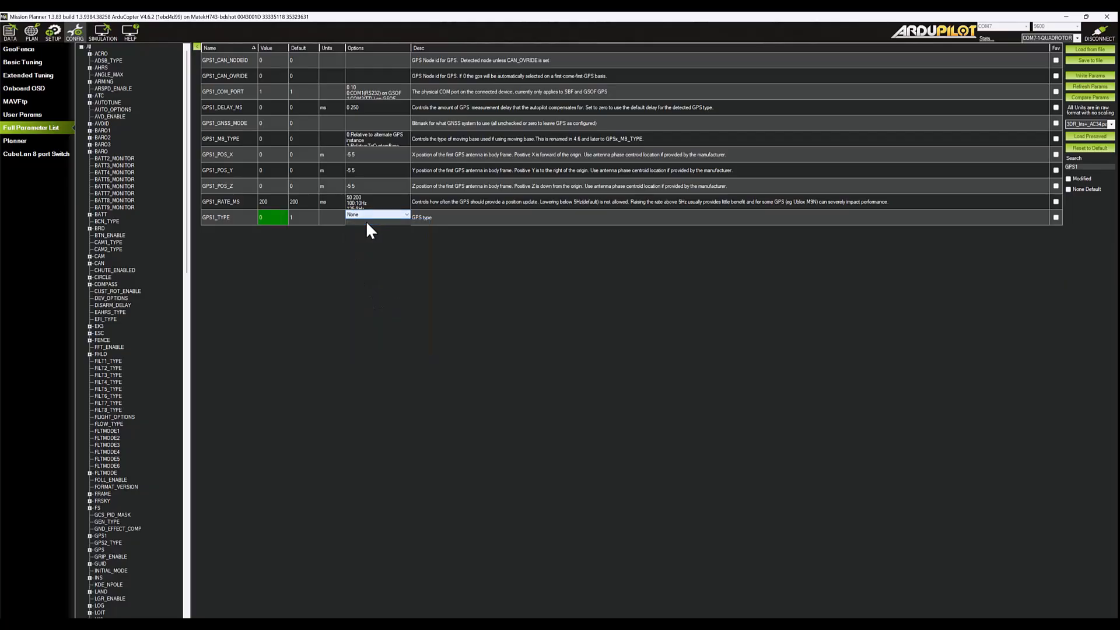
Step: Check the GPS2 parameters, then write the changed GPS setting to the flight controller and acknowledge the reboot notice
click(1085, 167)
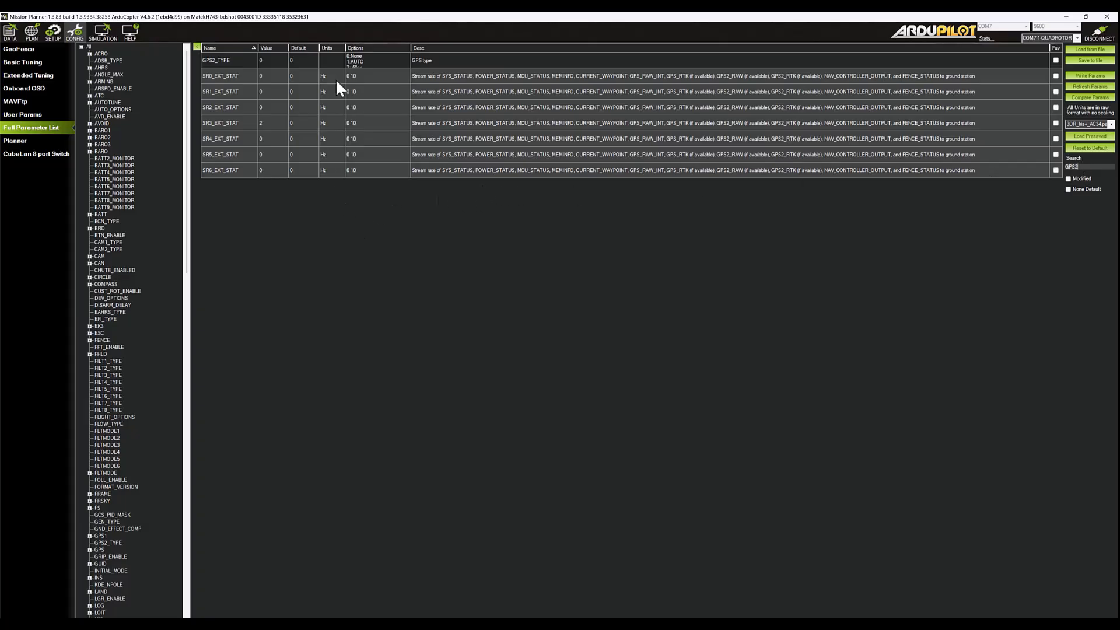
click(1097, 75)
click(605, 347)
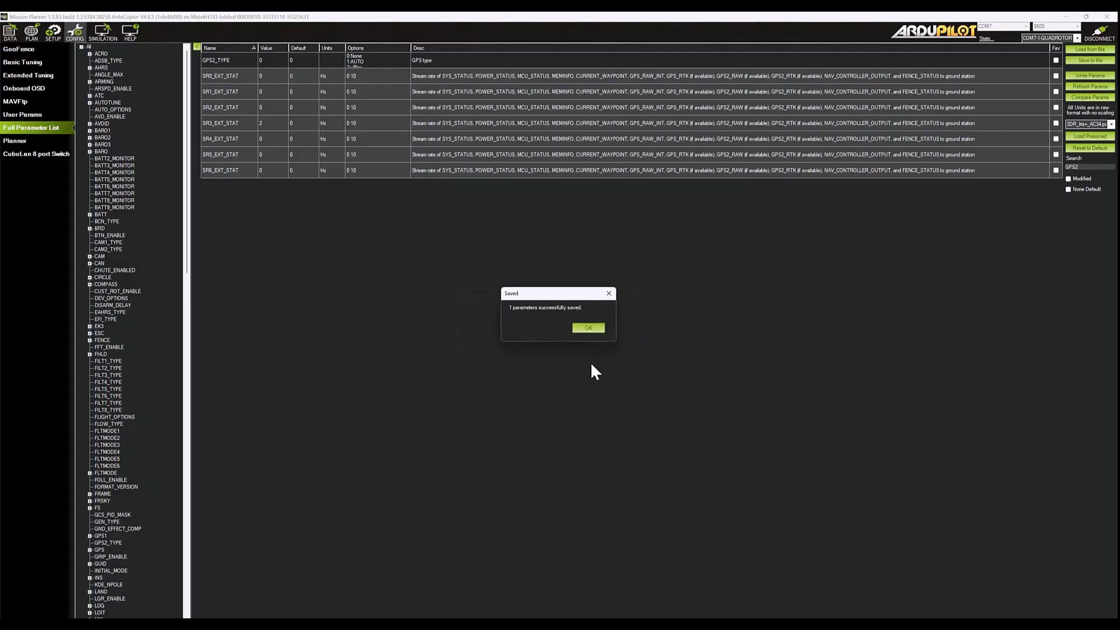
click(585, 328)
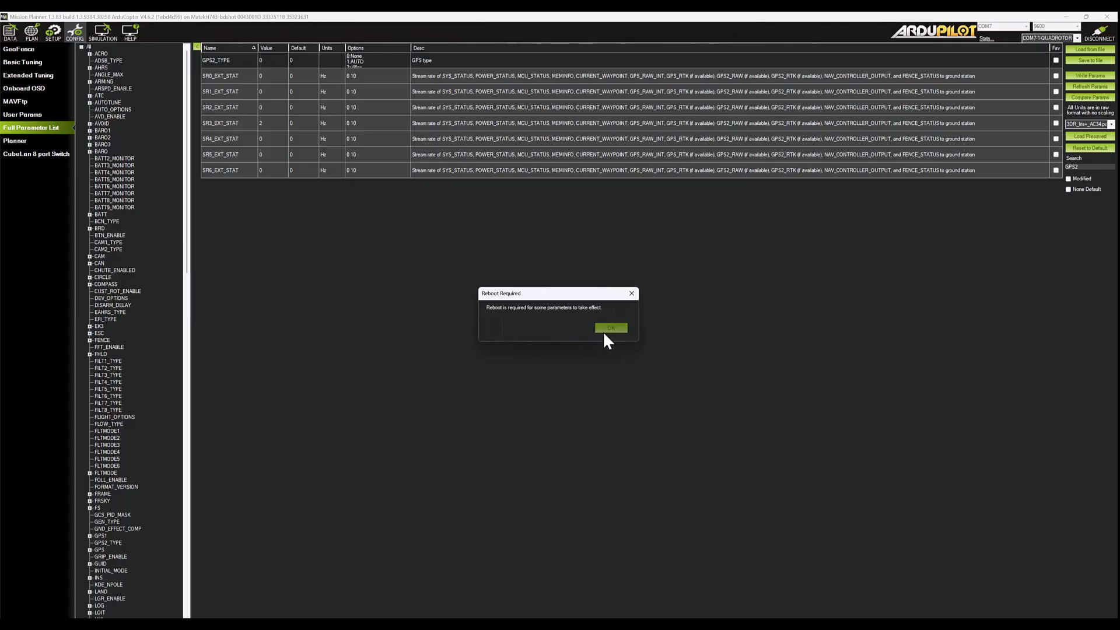
click(603, 331)
click(660, 328)
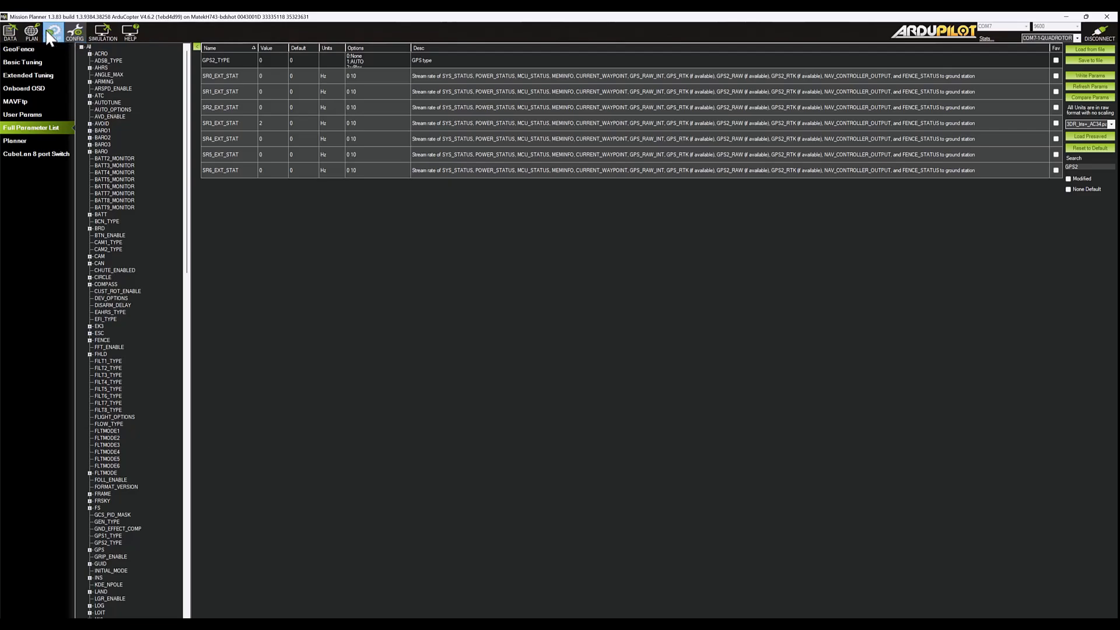
Step: Reboot the flight controller from the compass setup page
click(52, 32)
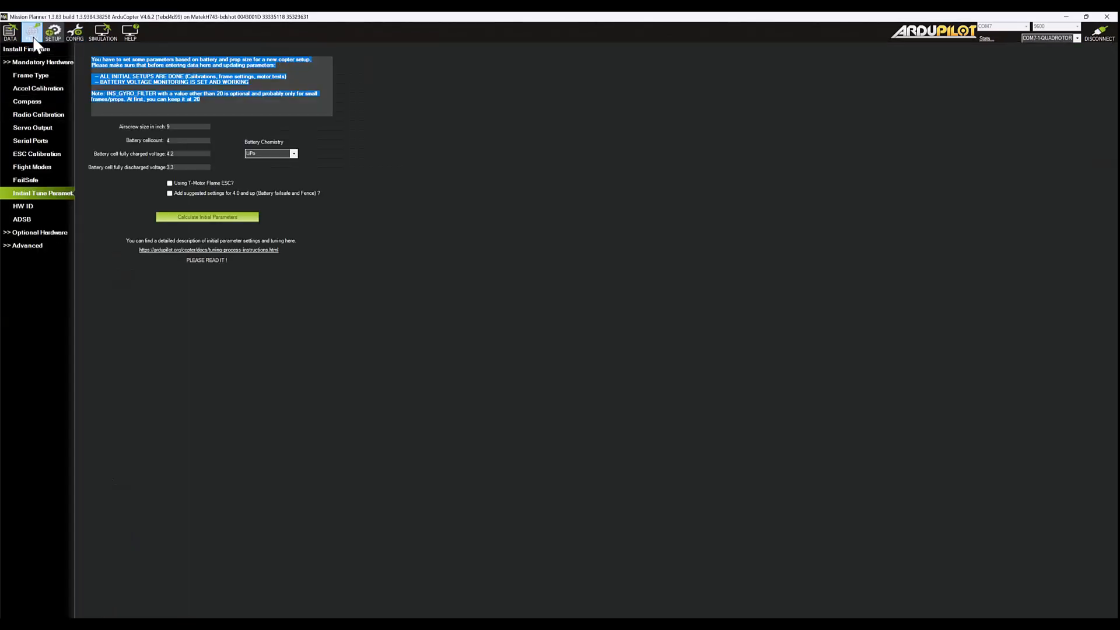
click(28, 102)
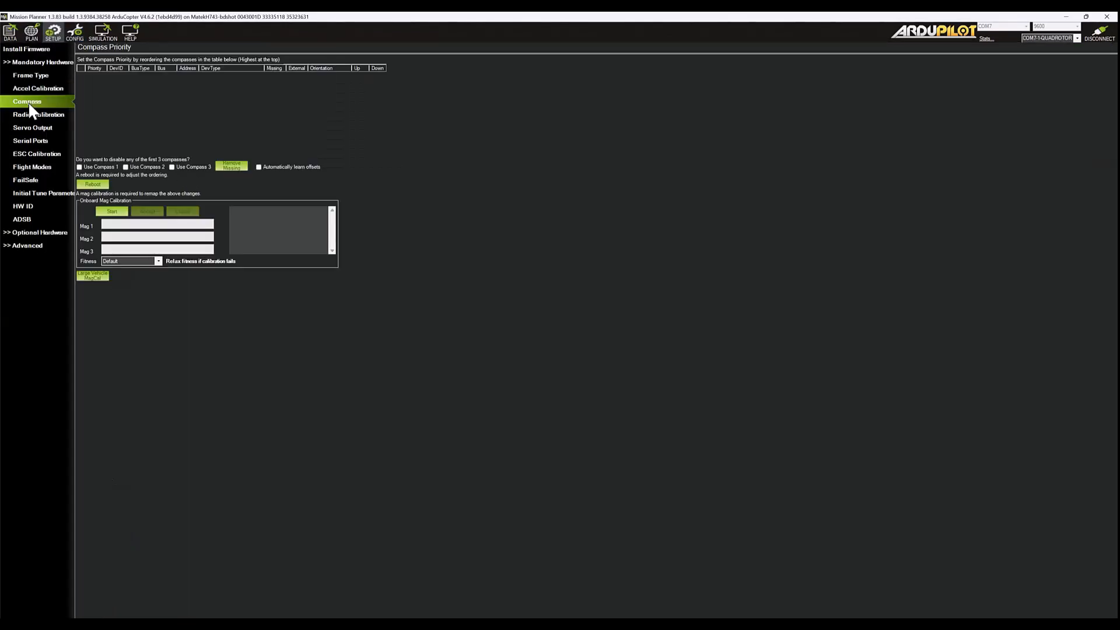
click(96, 185)
click(563, 327)
Step: Examine the flight data messages and the preflight checklist for pre-arm problems after the reboot
click(10, 31)
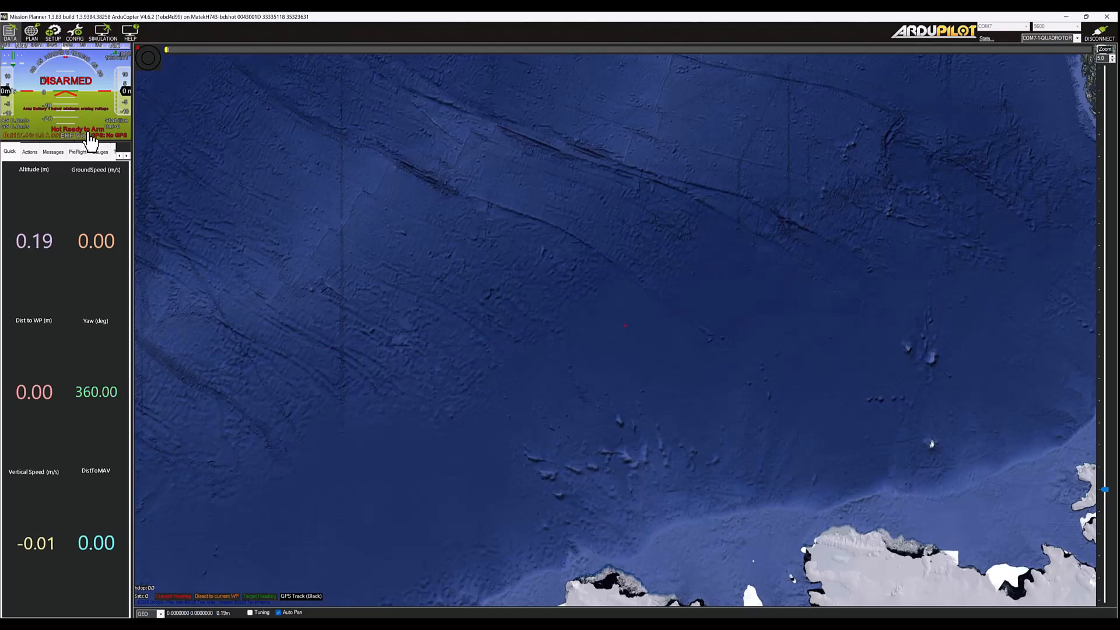
click(54, 153)
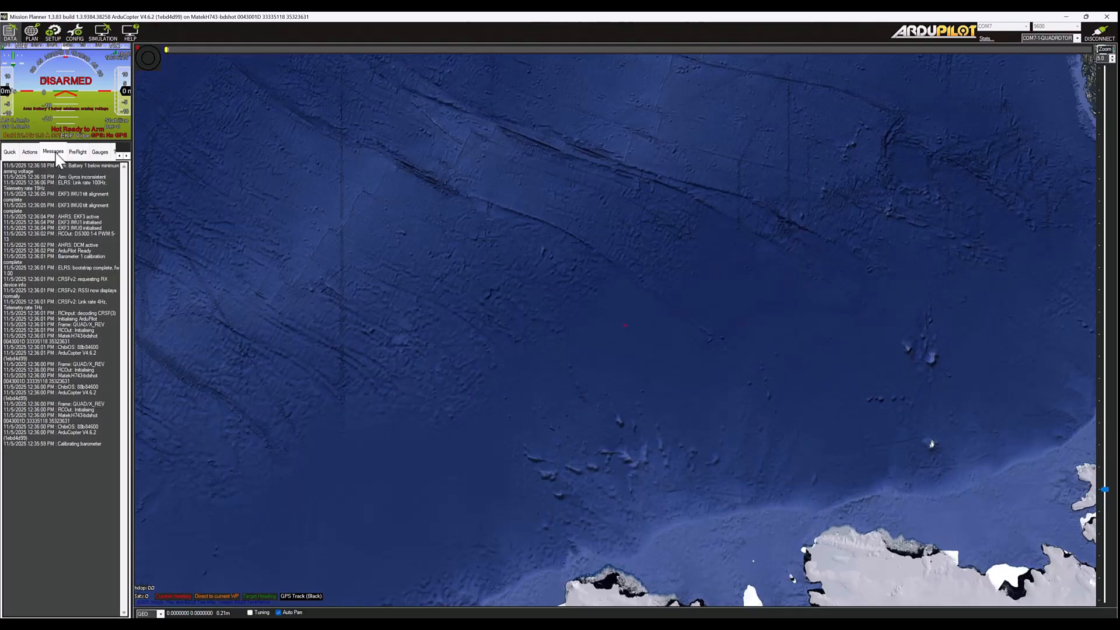
click(79, 154)
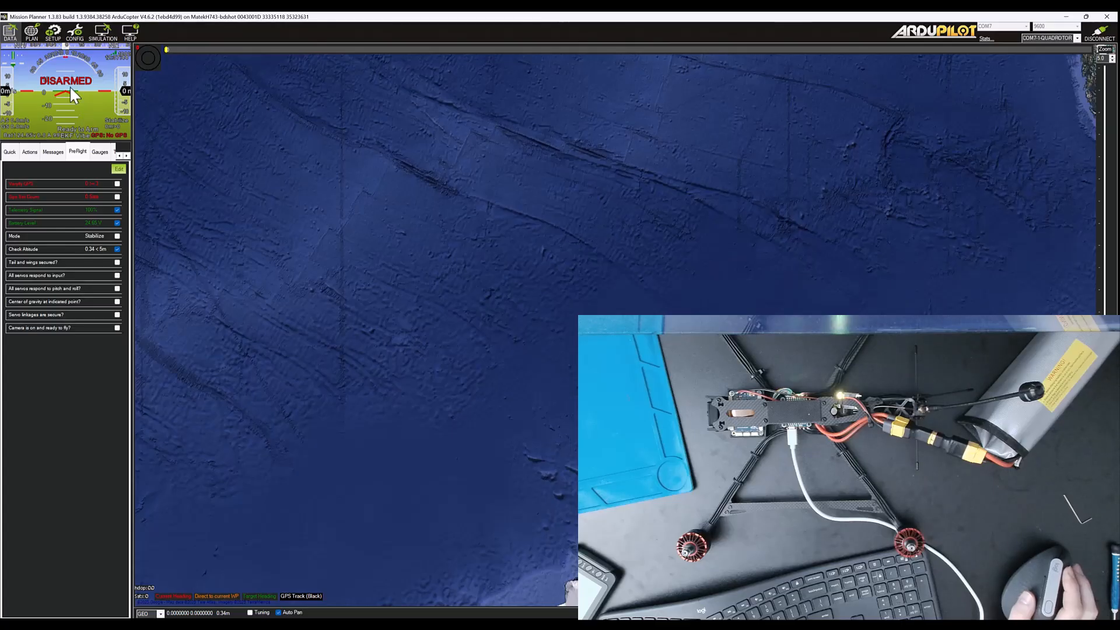
Step: Disable all arming checks by clearing All in the ARMING_CHECK bitmask, and write the value 0 to the flight controller
click(75, 33)
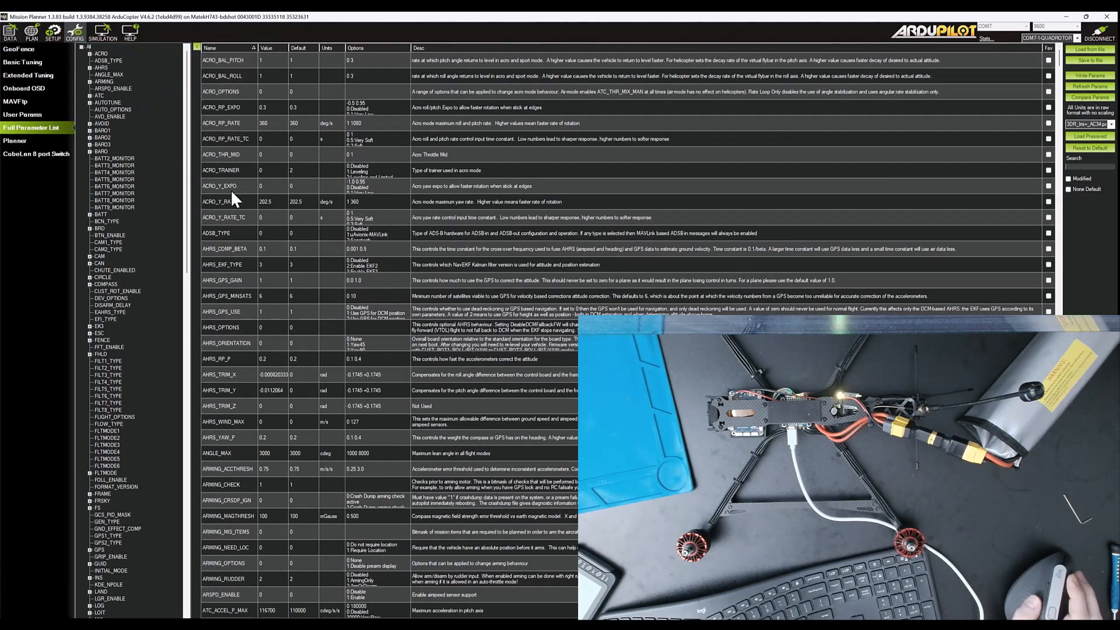
click(98, 81)
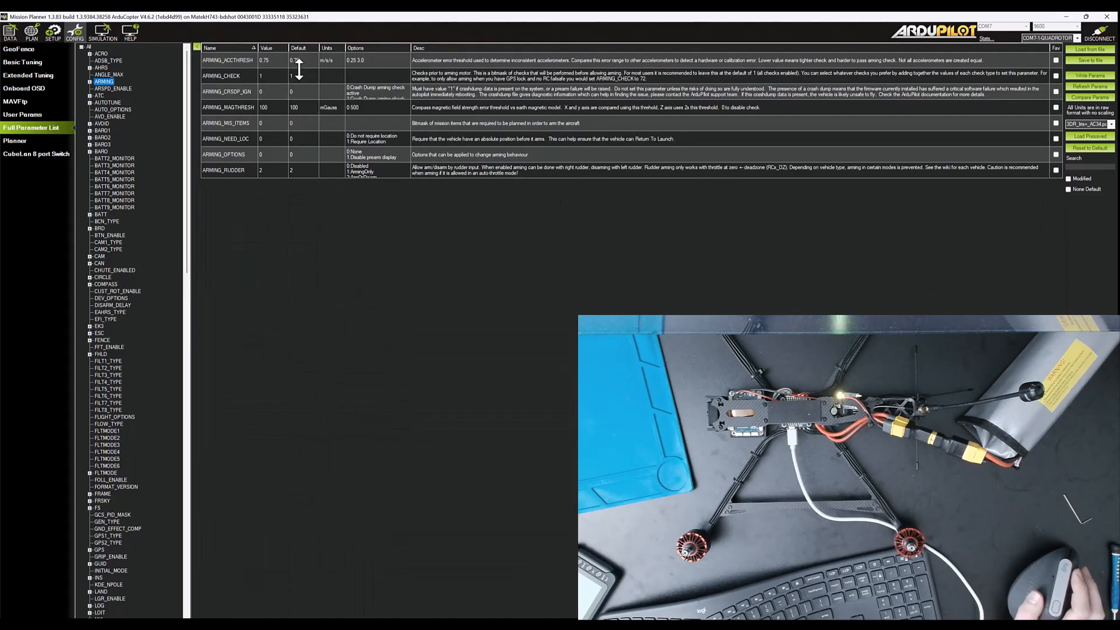
click(268, 78)
click(383, 76)
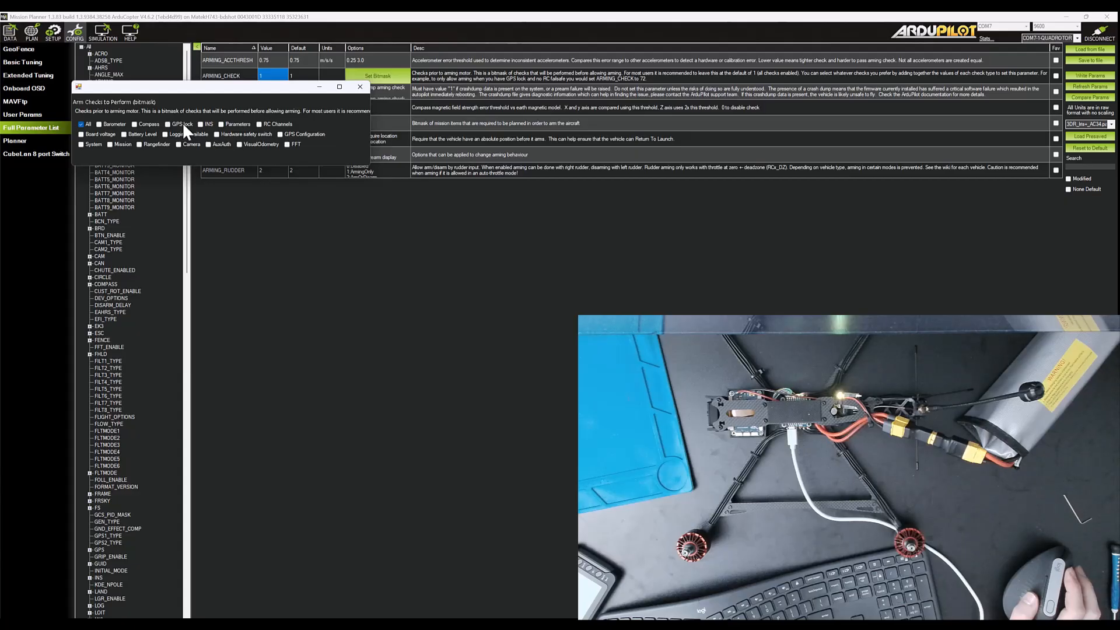
click(81, 124)
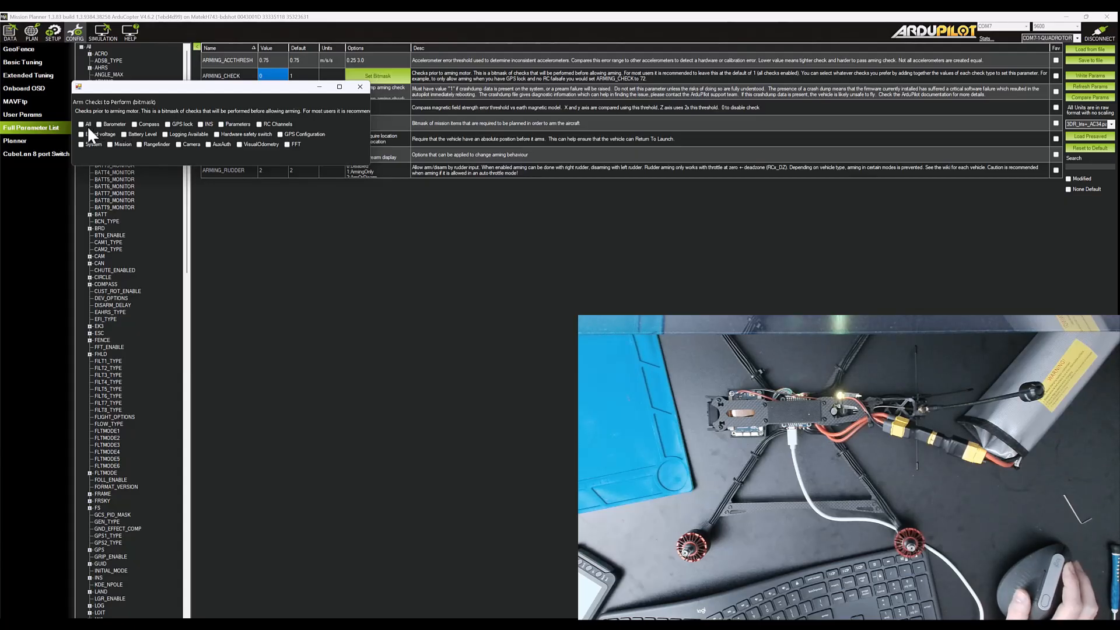
click(360, 87)
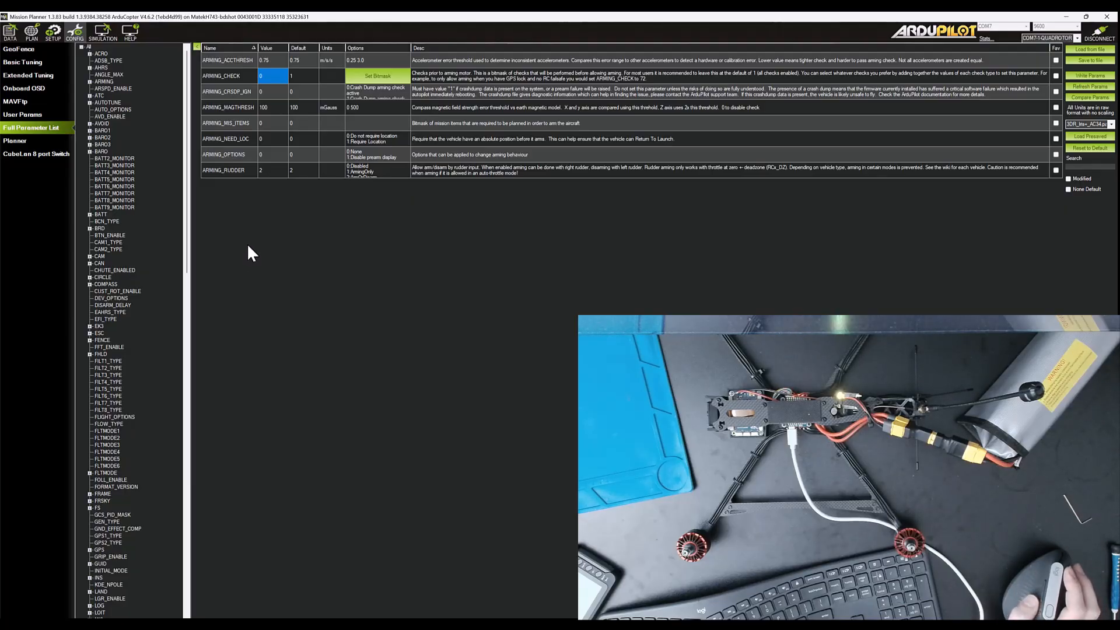
click(1102, 77)
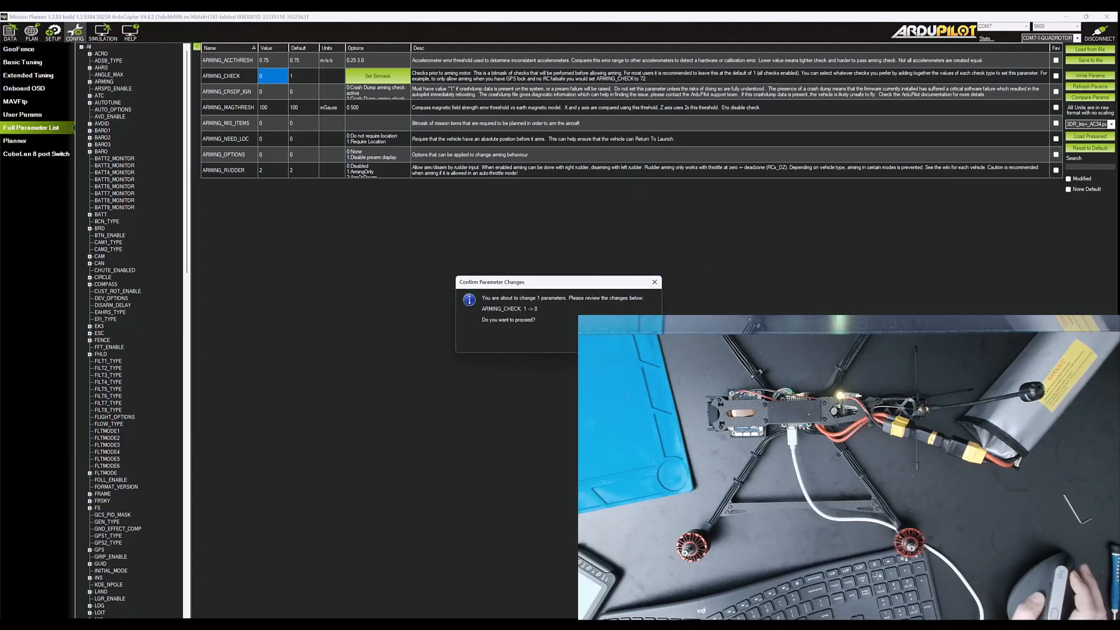
click(600, 337)
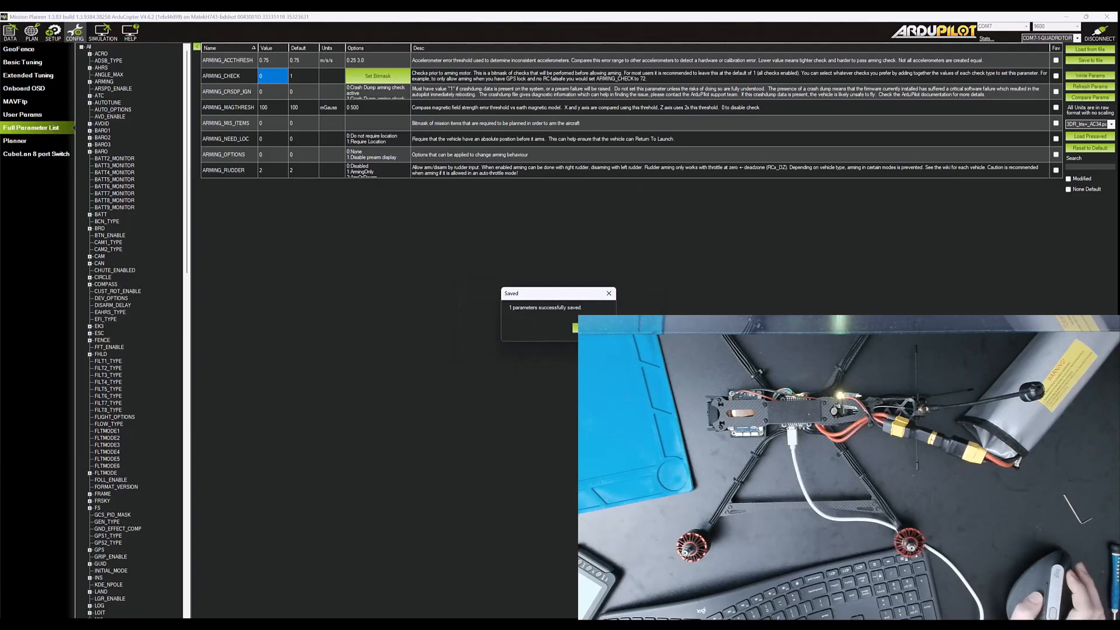
click(595, 328)
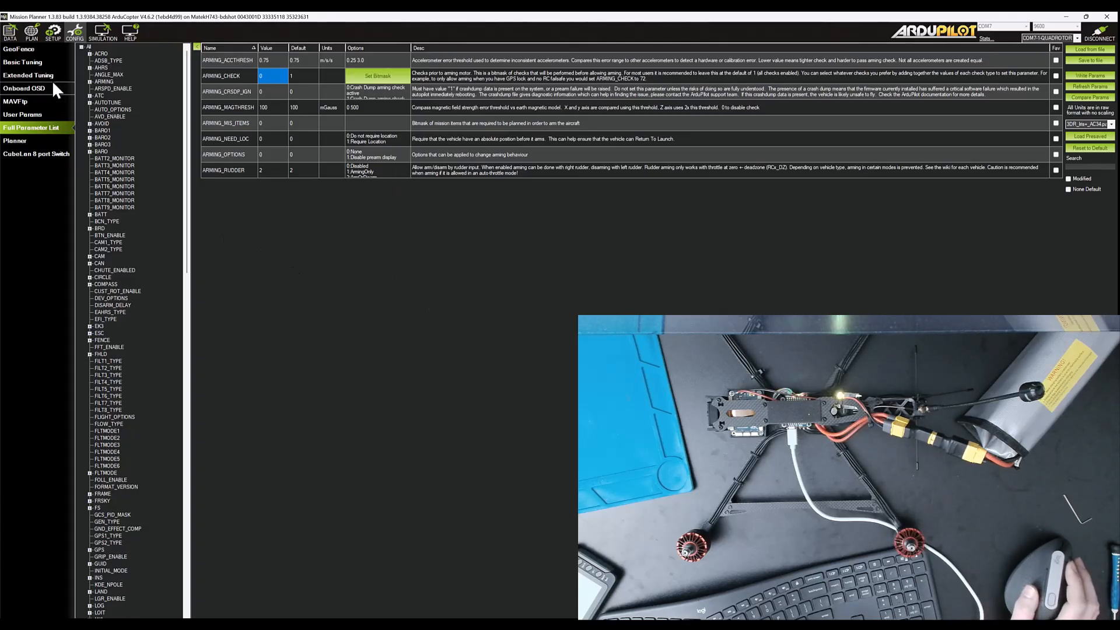
Step: Review the flight data messages and preflight checklist with the arming checks disabled
click(23, 36)
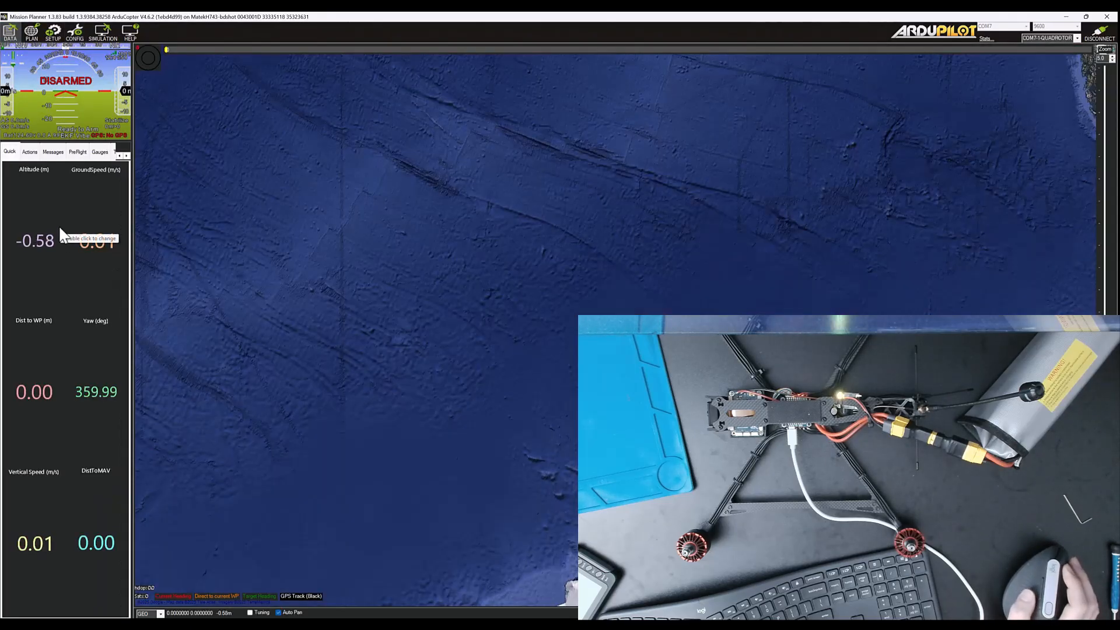
click(57, 153)
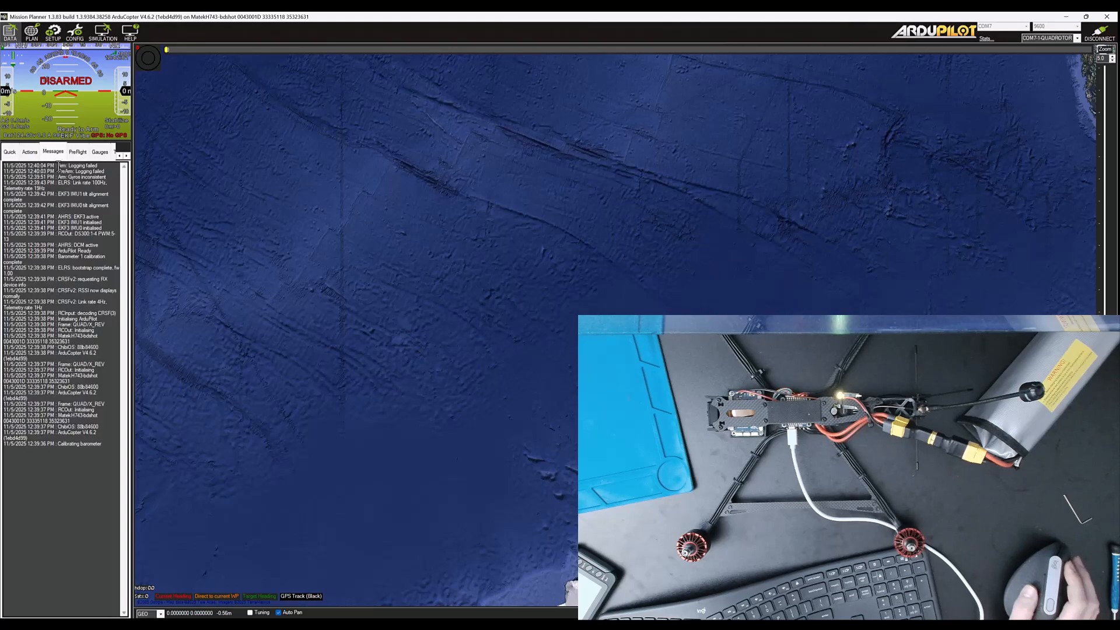
click(77, 154)
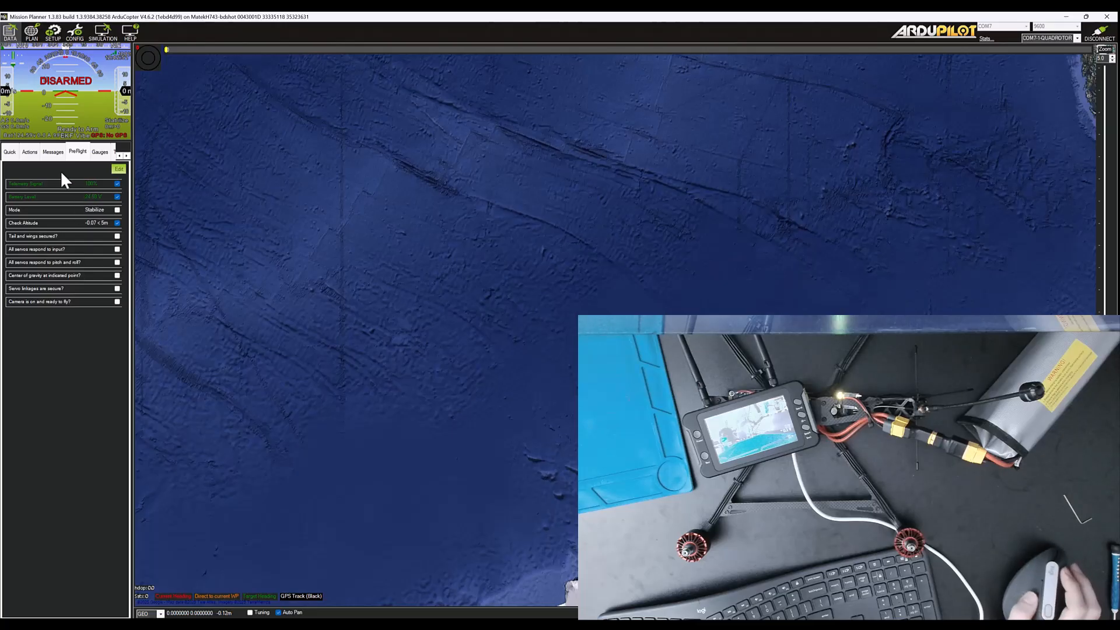
Step: Filter the full parameter list for "vtx" and set VTX_ENABLE to Enable (1)
click(76, 32)
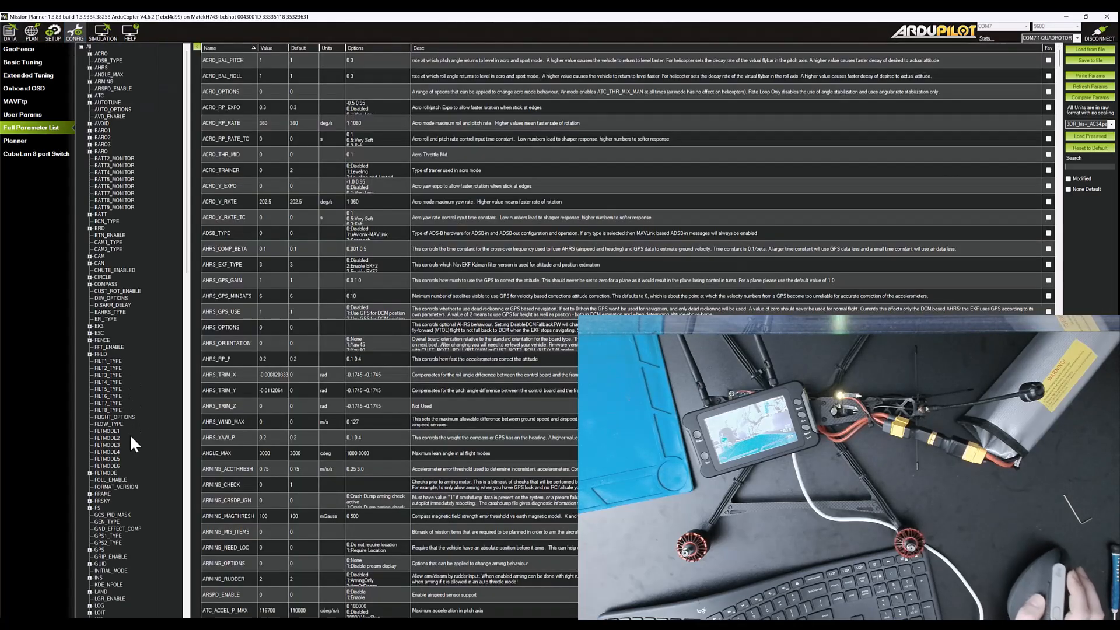
click(1093, 166)
text(vtx)
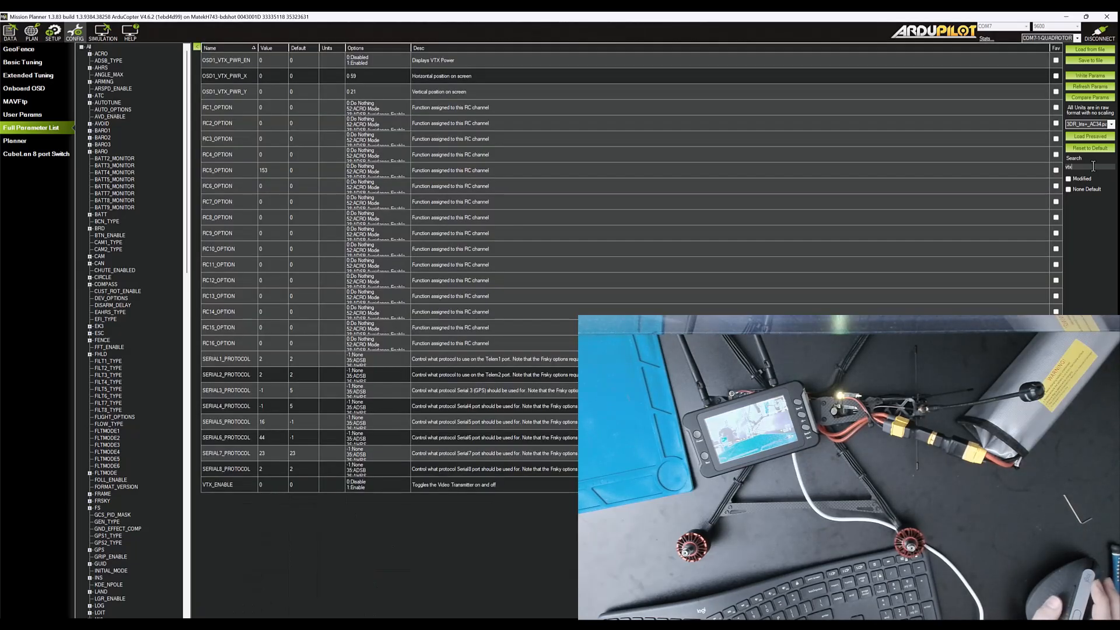
click(268, 488)
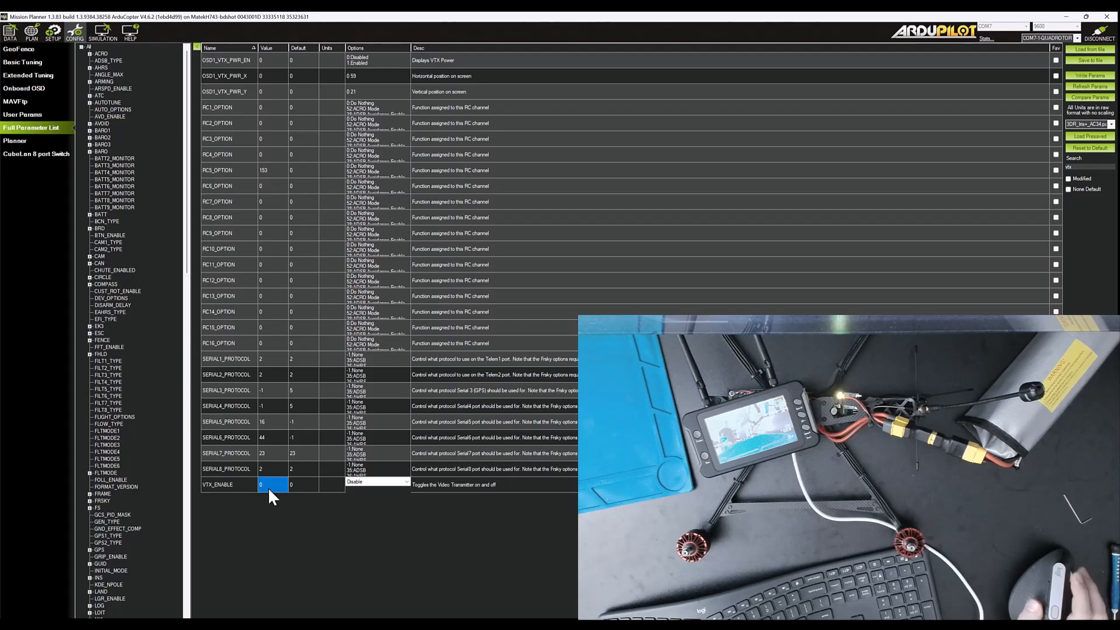
click(399, 482)
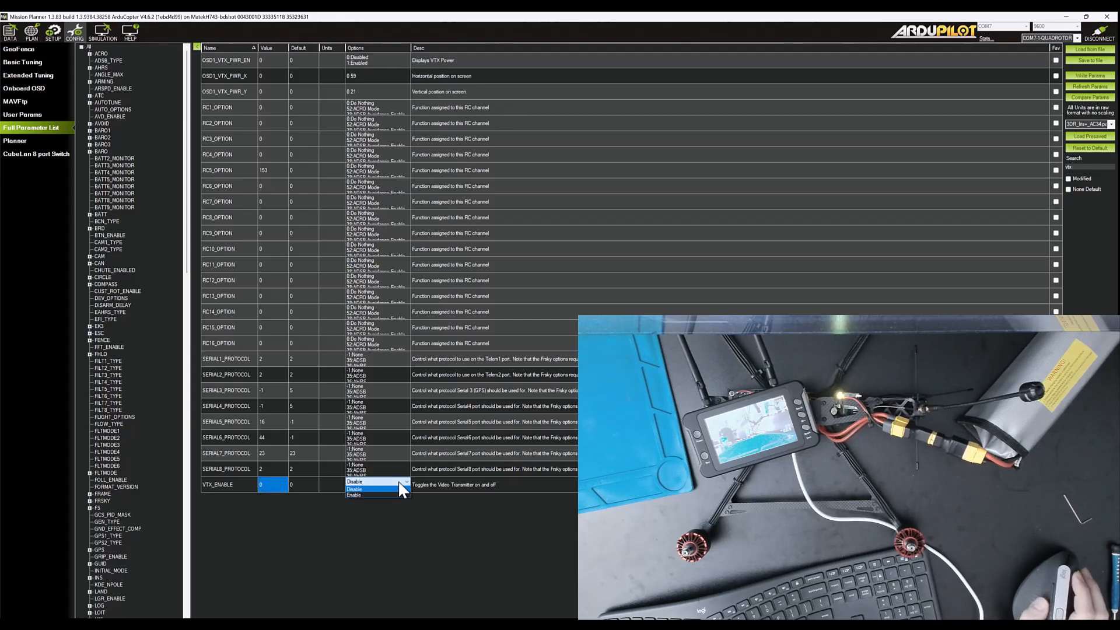
click(385, 495)
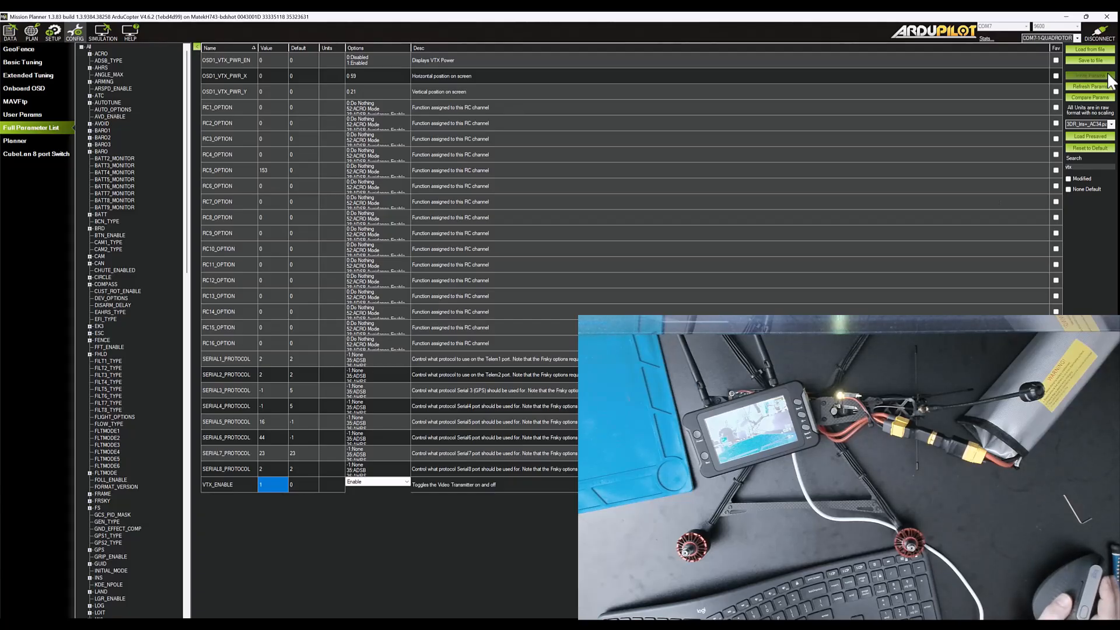
Step: Write the VTX_ENABLE change to the flight controller and accept the full parameter refresh
click(1089, 75)
click(596, 339)
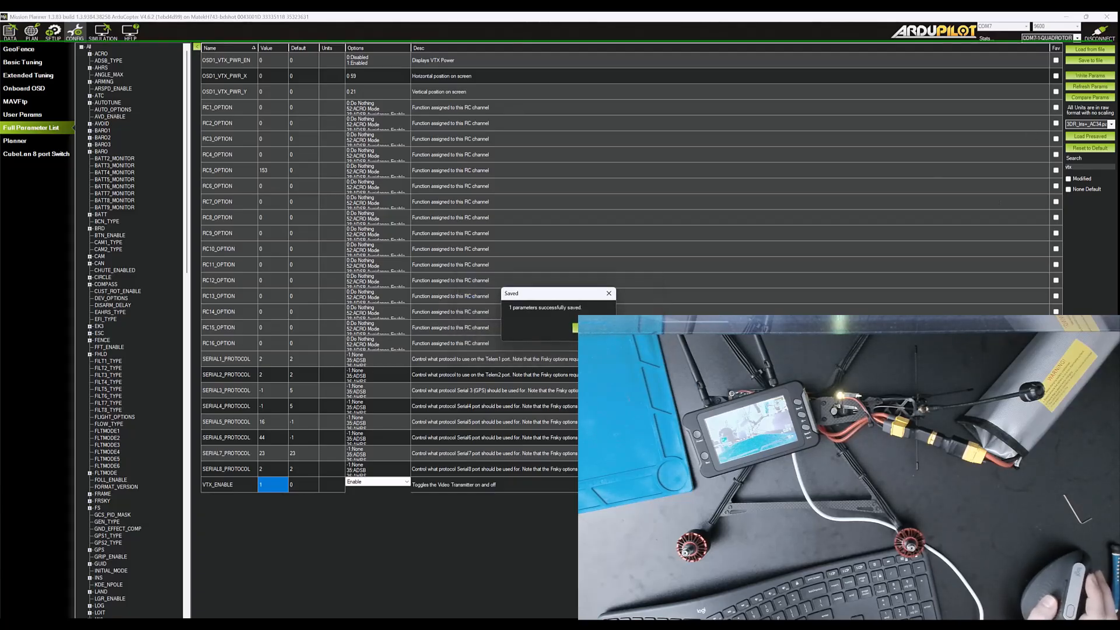
click(593, 328)
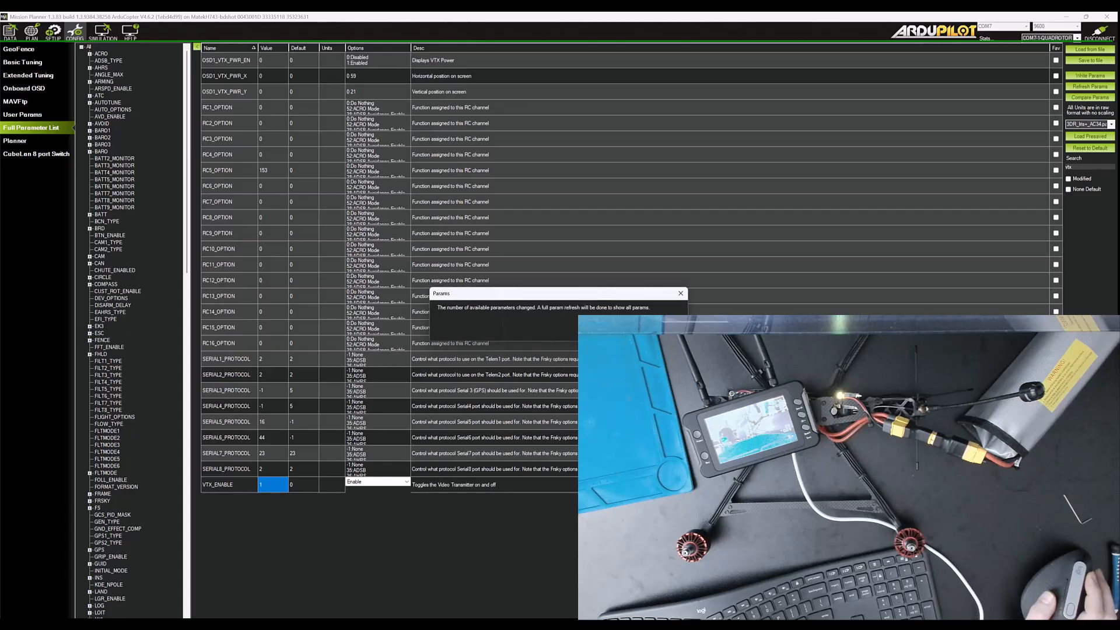
click(593, 328)
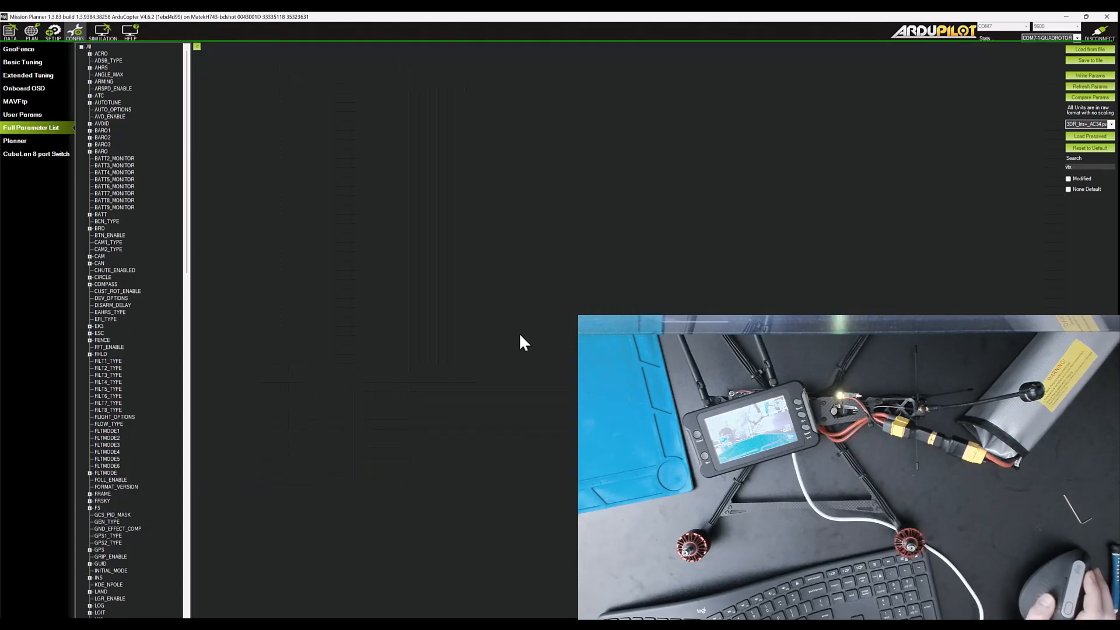